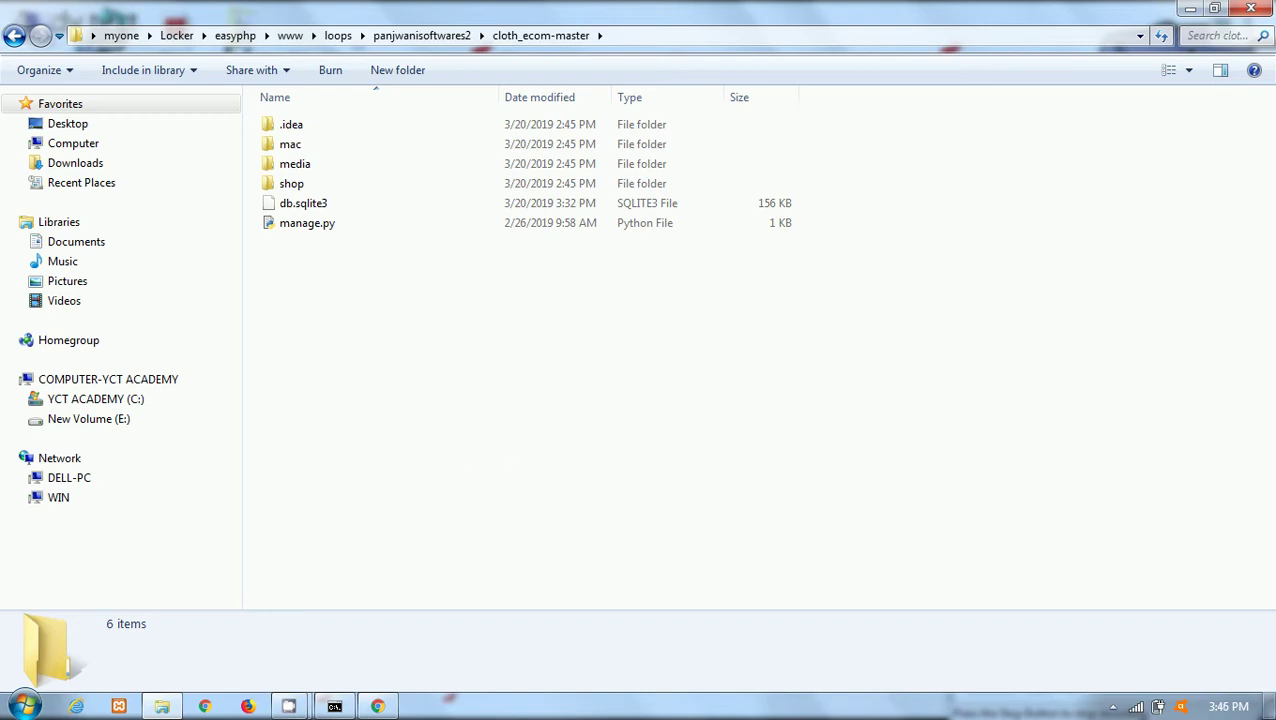
{"action": "left_click", "coordinate": [334, 706]}
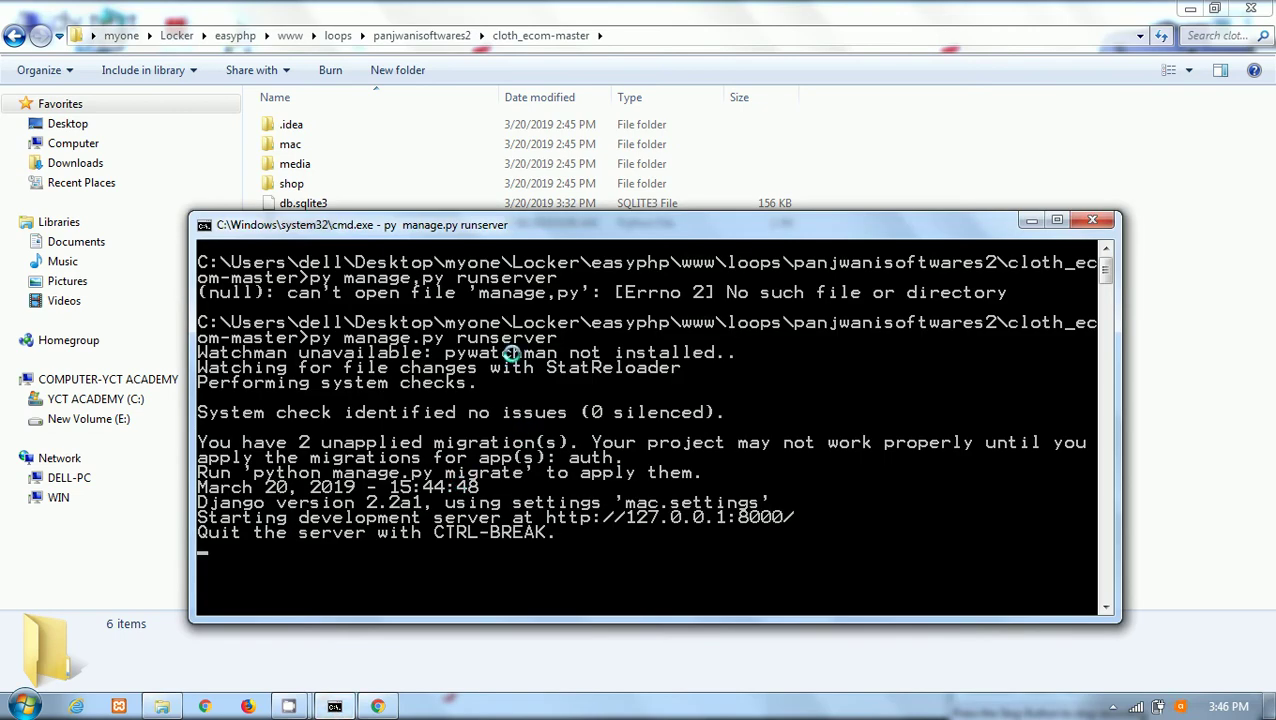
{"action": "left_click_drag", "start_coordinate": [406, 225], "coordinate": [516, 150]}
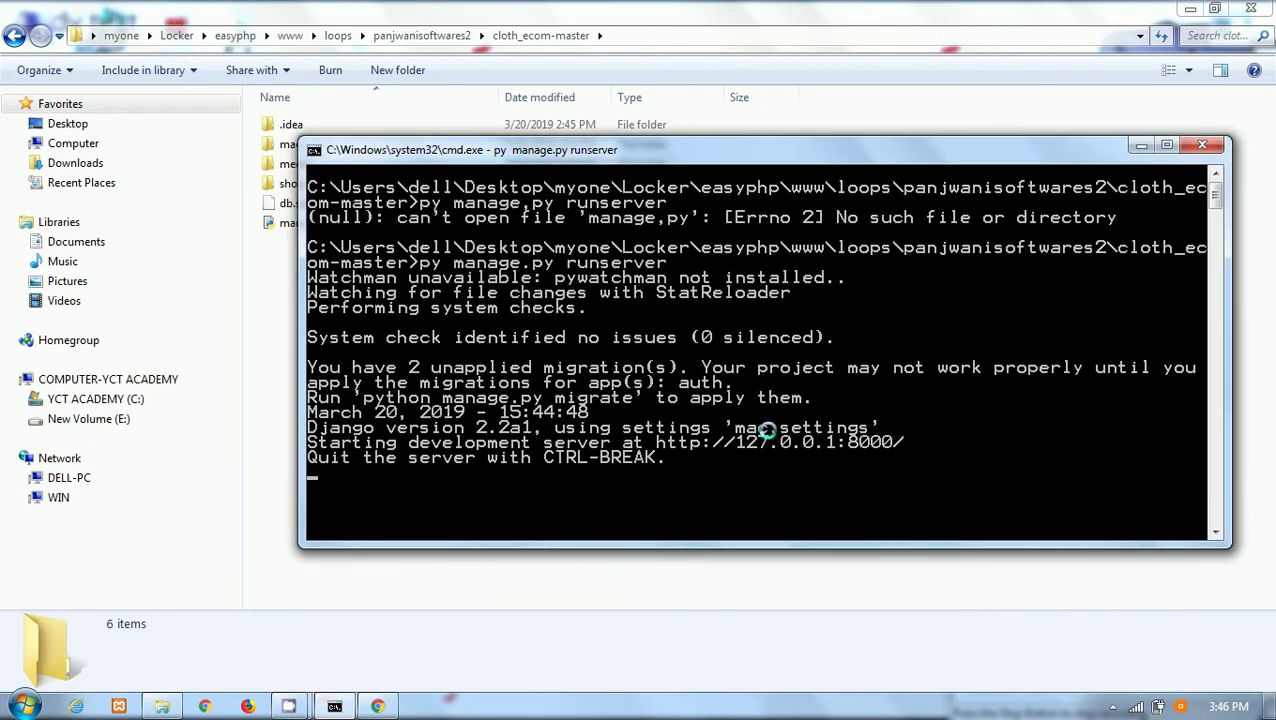
{"action": "left_click", "coordinate": [657, 446]}
{"action": "left_click_drag", "start_coordinate": [657, 446], "coordinate": [897, 447]}
{"action": "right_click", "coordinate": [897, 446]}
{"action": "left_click_drag", "start_coordinate": [654, 445], "coordinate": [893, 446]}
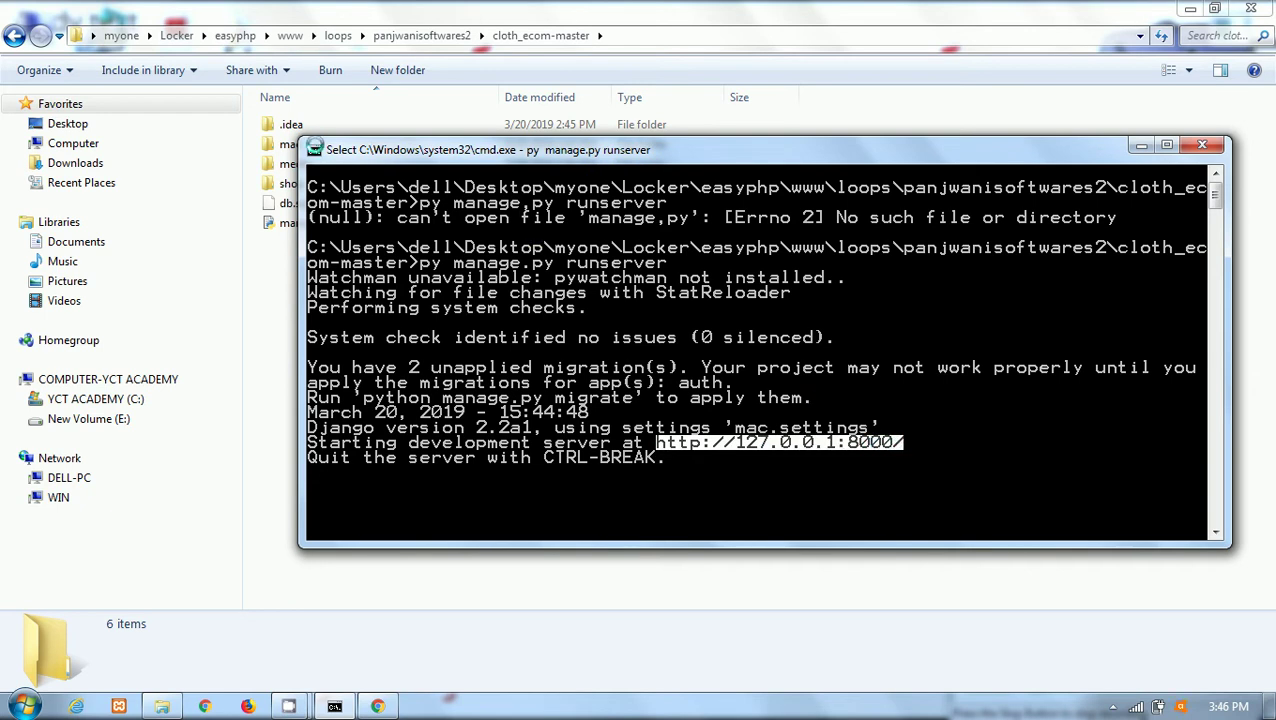
Copy the selected server address and switch to a new Chrome tab.
{"action": "left_click", "coordinate": [314, 149]}
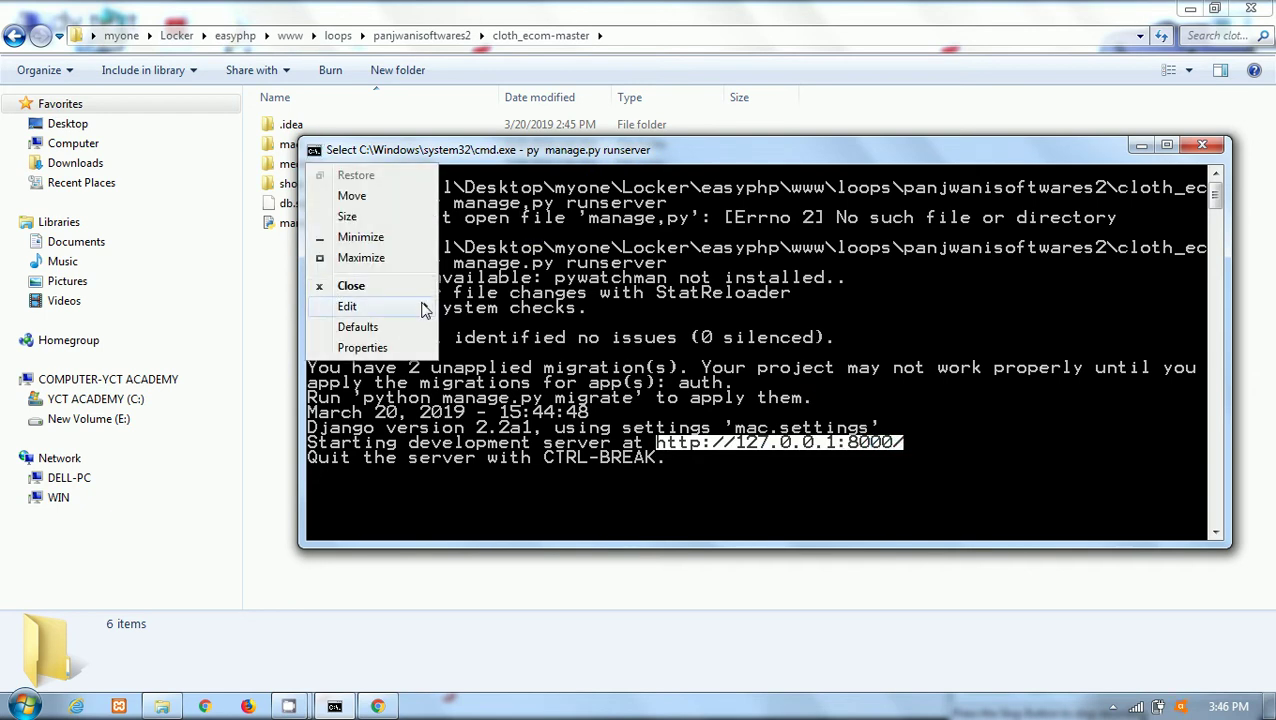
{"action": "mouse_move", "coordinate": [426, 306]}
{"action": "left_click", "coordinate": [480, 330]}
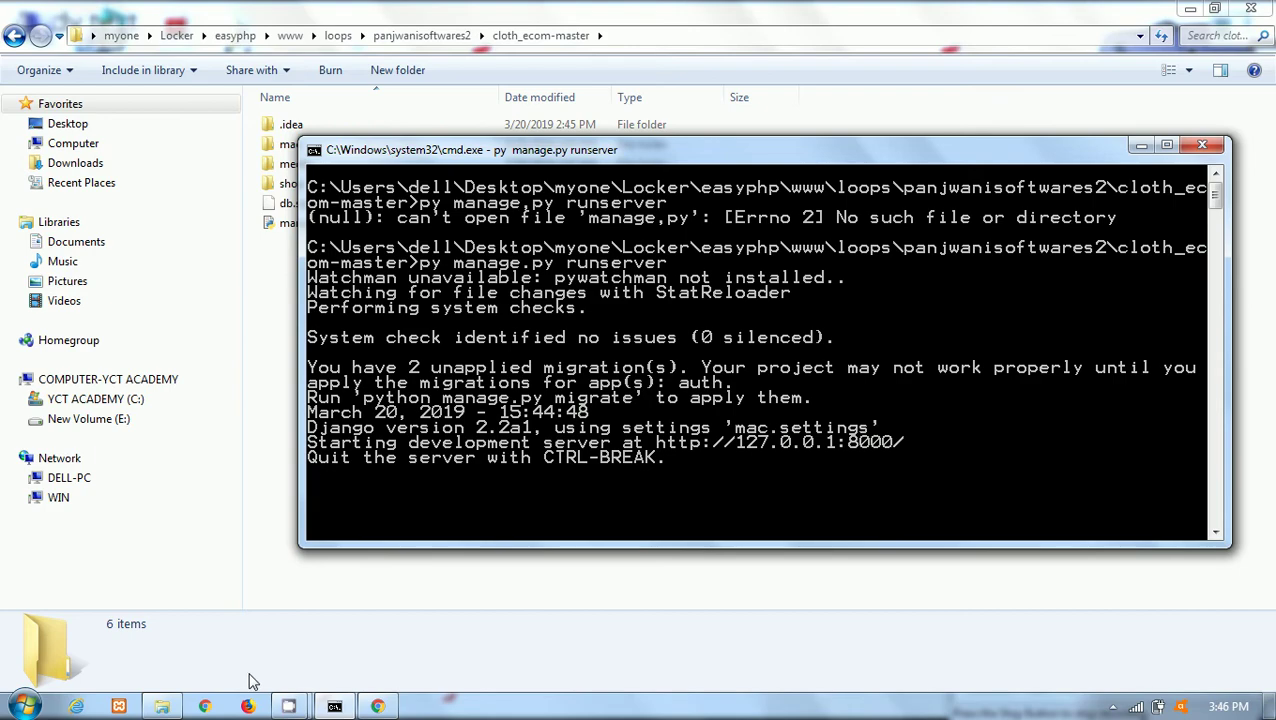
{"action": "left_click", "coordinate": [378, 707]}
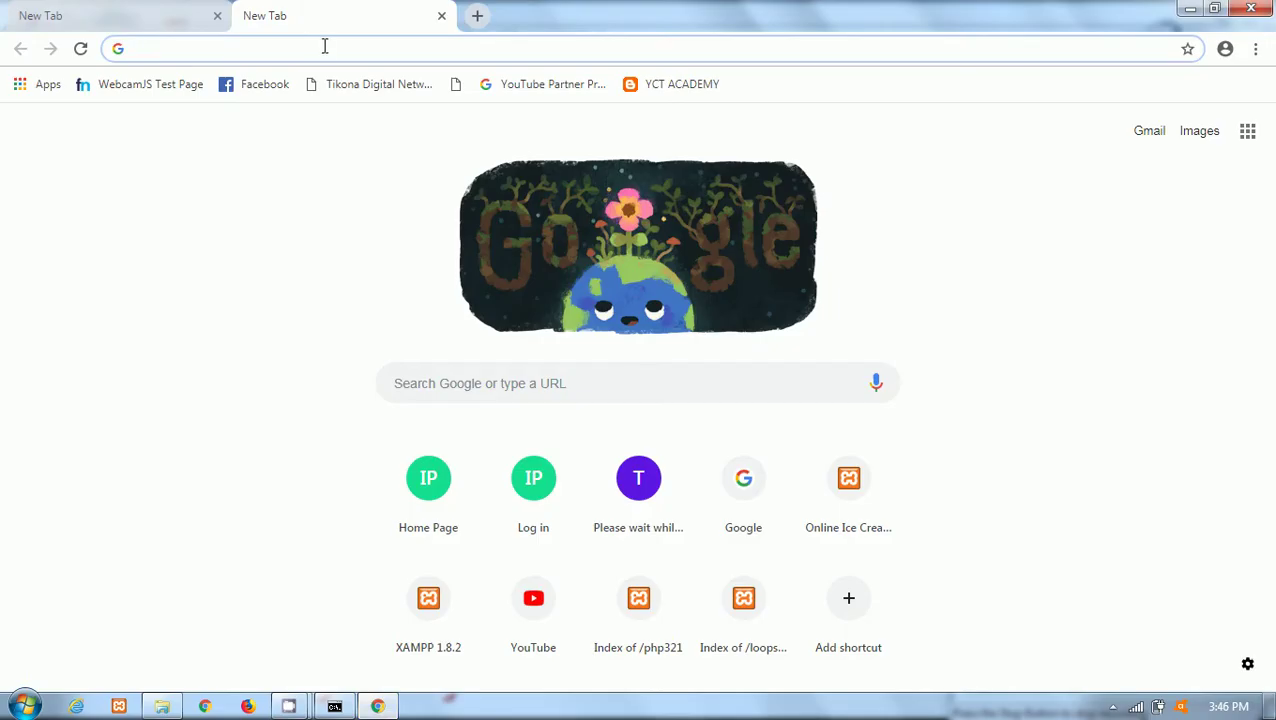
Paste the server address, close the spare tab, and load 127.0.0.1:8000/shop/.
{"action": "key", "text": "ctrl+v"}
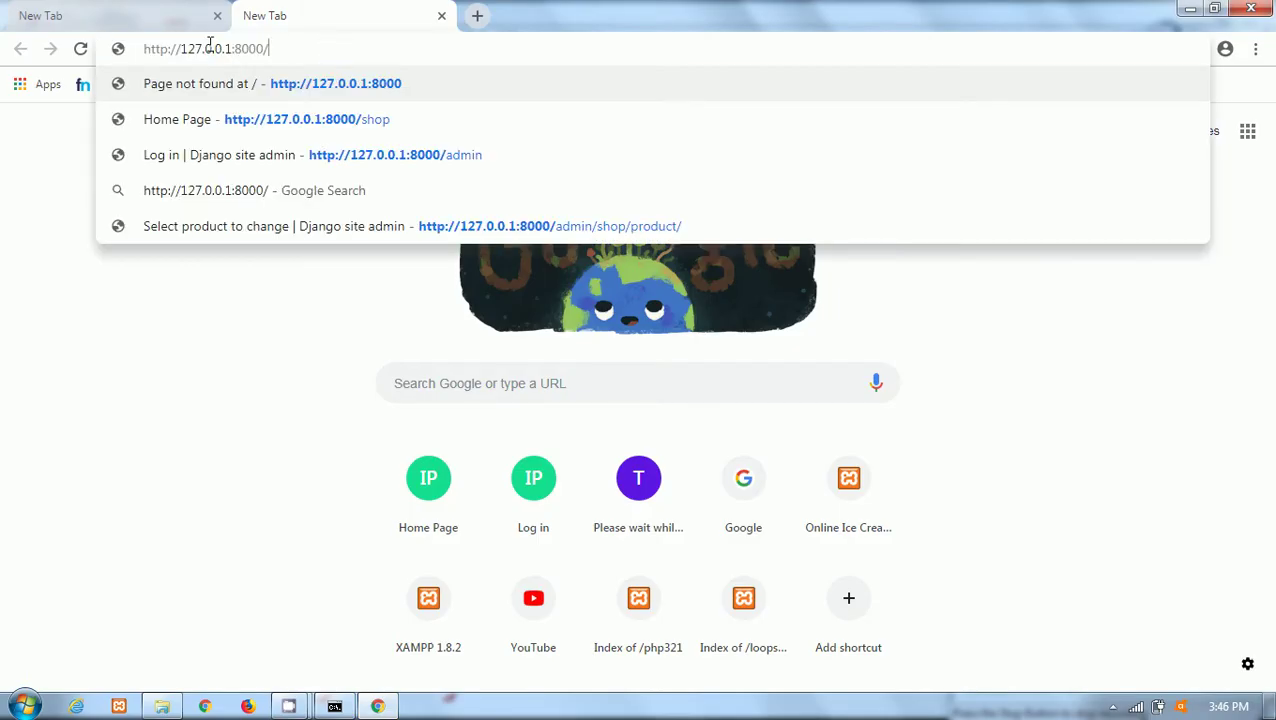
{"action": "left_click", "coordinate": [217, 16]}
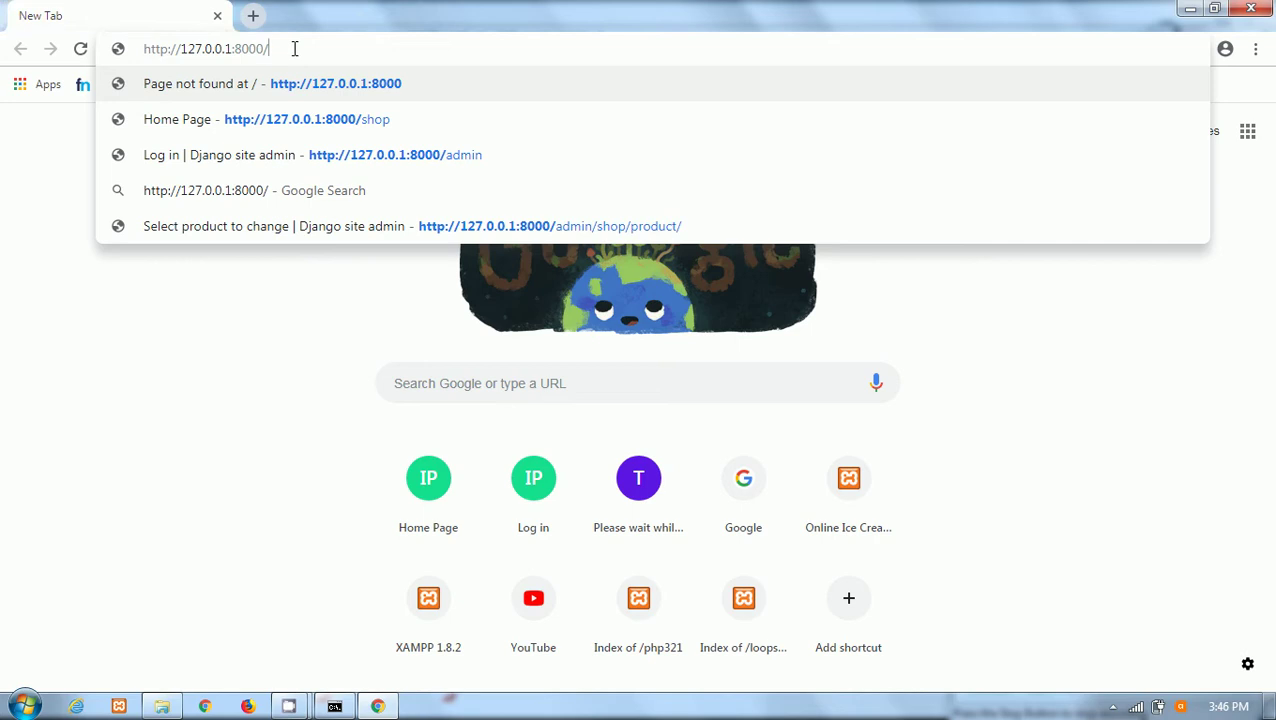
{"action": "type", "text": "shop"}
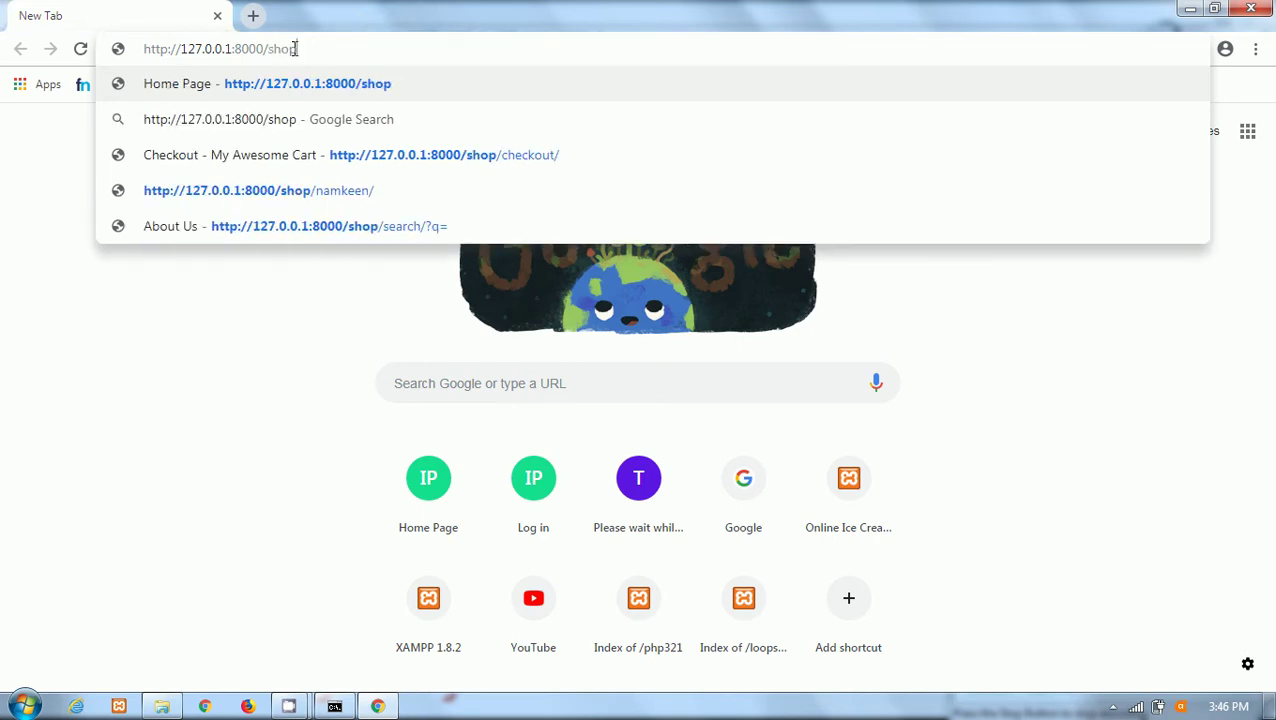
{"action": "key", "text": "Return"}
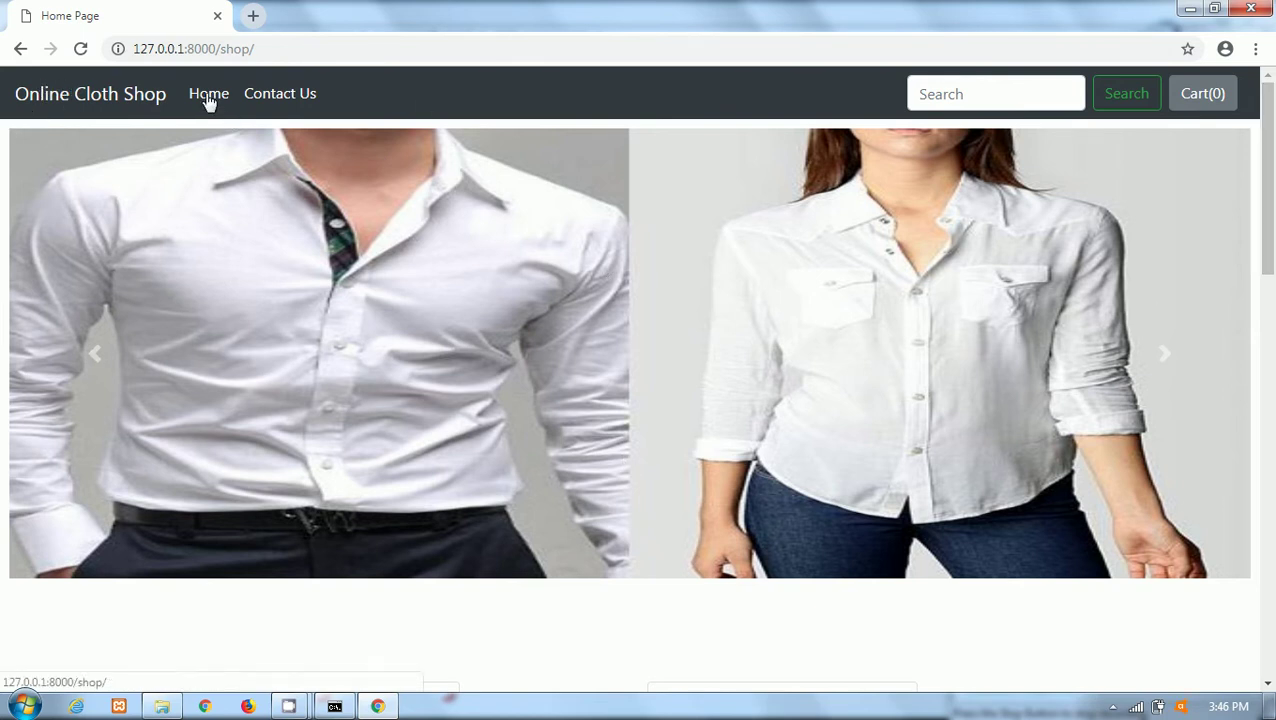
{"action": "left_click", "coordinate": [280, 95]}
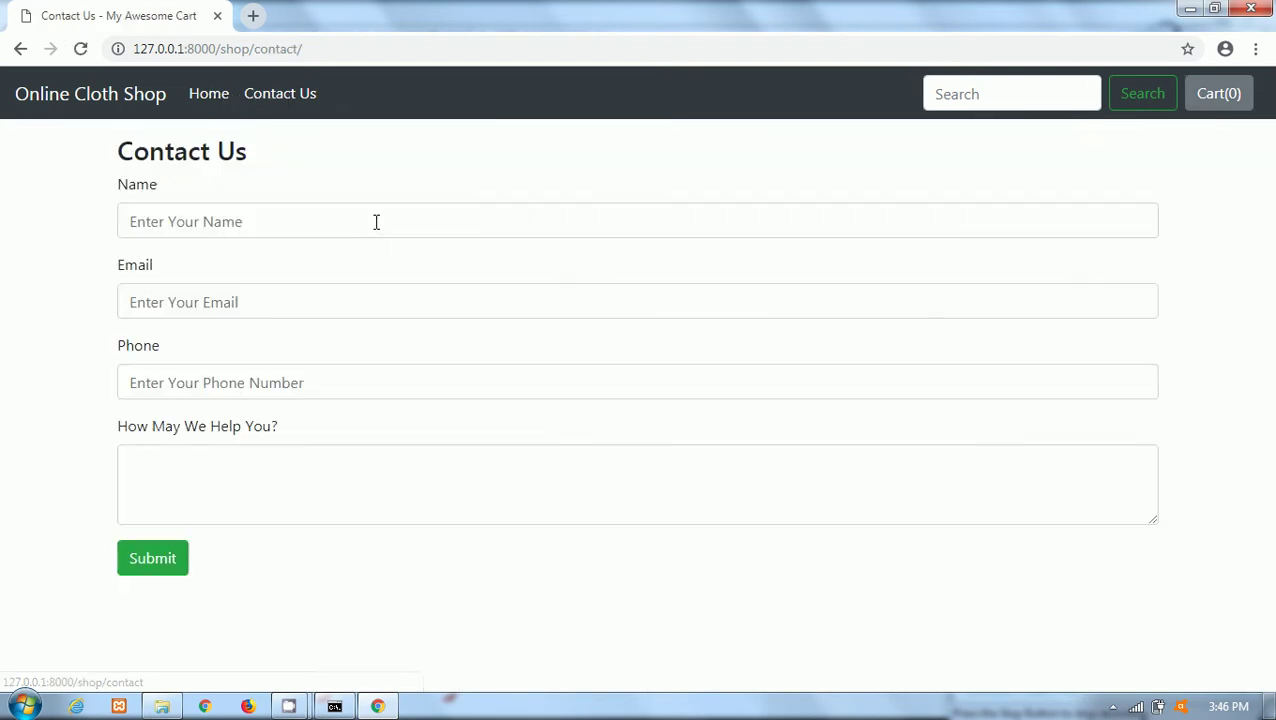
{"action": "left_click", "coordinate": [208, 94]}
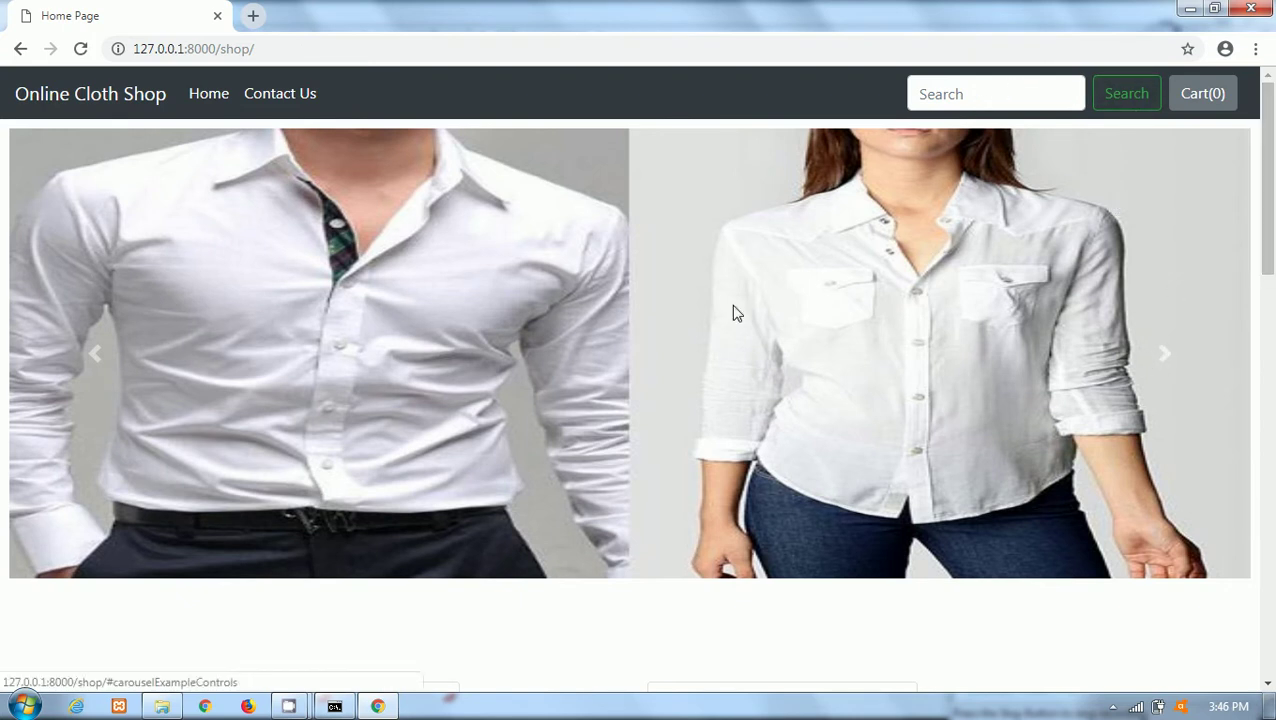
{"action": "left_click", "coordinate": [1160, 344]}
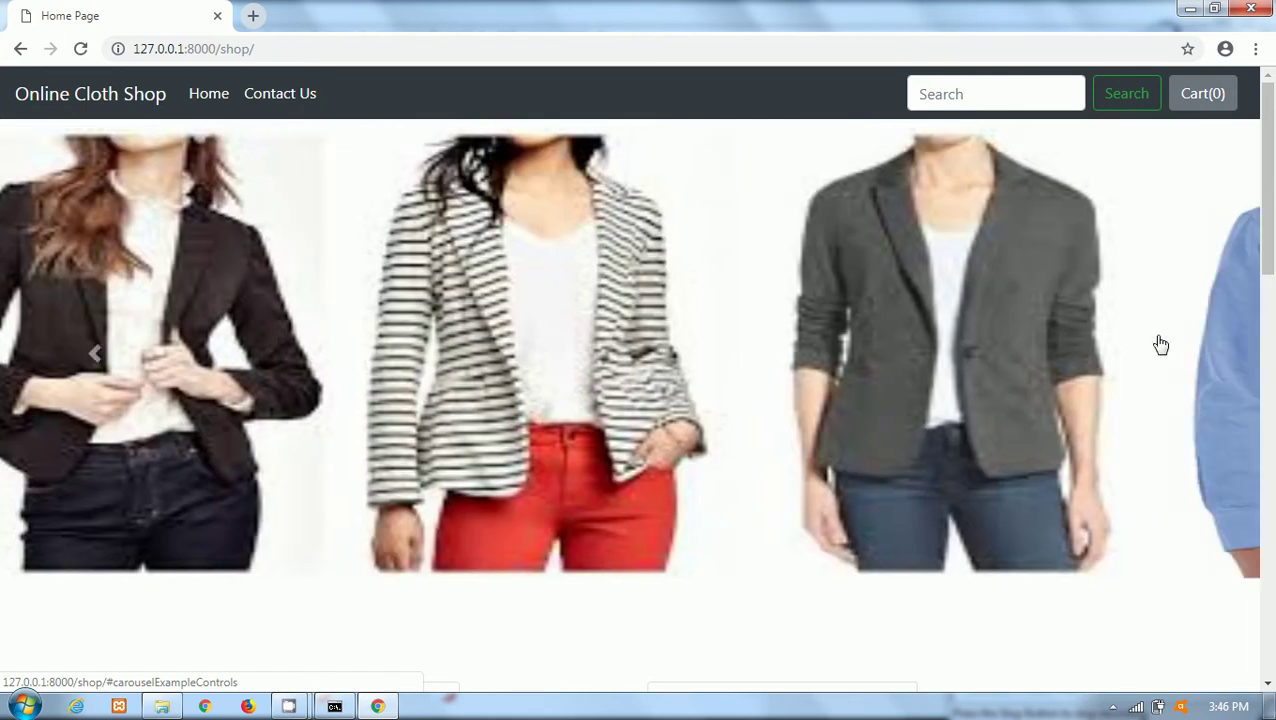
{"action": "left_click", "coordinate": [1160, 344]}
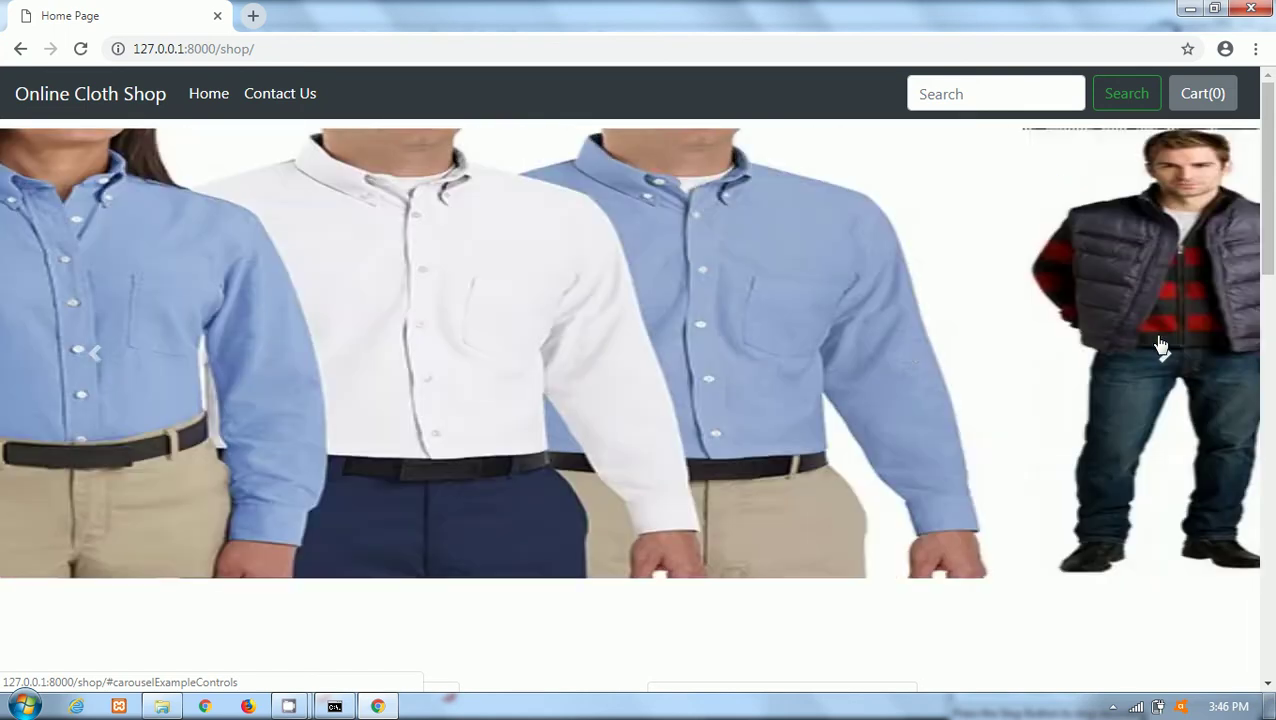
{"action": "scroll", "coordinate": [1273, 230], "scroll_direction": "down", "scroll_amount": 1}
{"action": "scroll", "coordinate": [1273, 230], "scroll_direction": "down", "scroll_amount": 3}
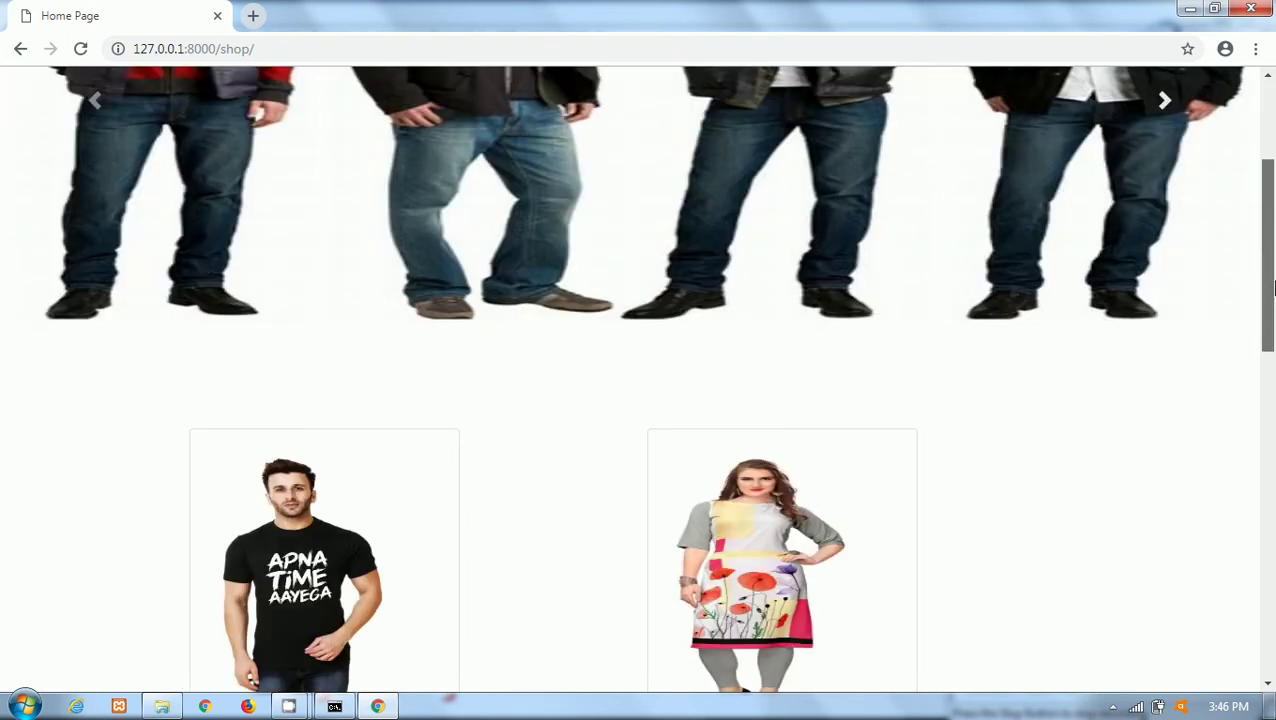
{"action": "scroll", "coordinate": [1270, 250], "scroll_direction": "up", "scroll_amount": 3}
{"action": "left_click_drag", "start_coordinate": [1273, 258], "coordinate": [1273, 412]}
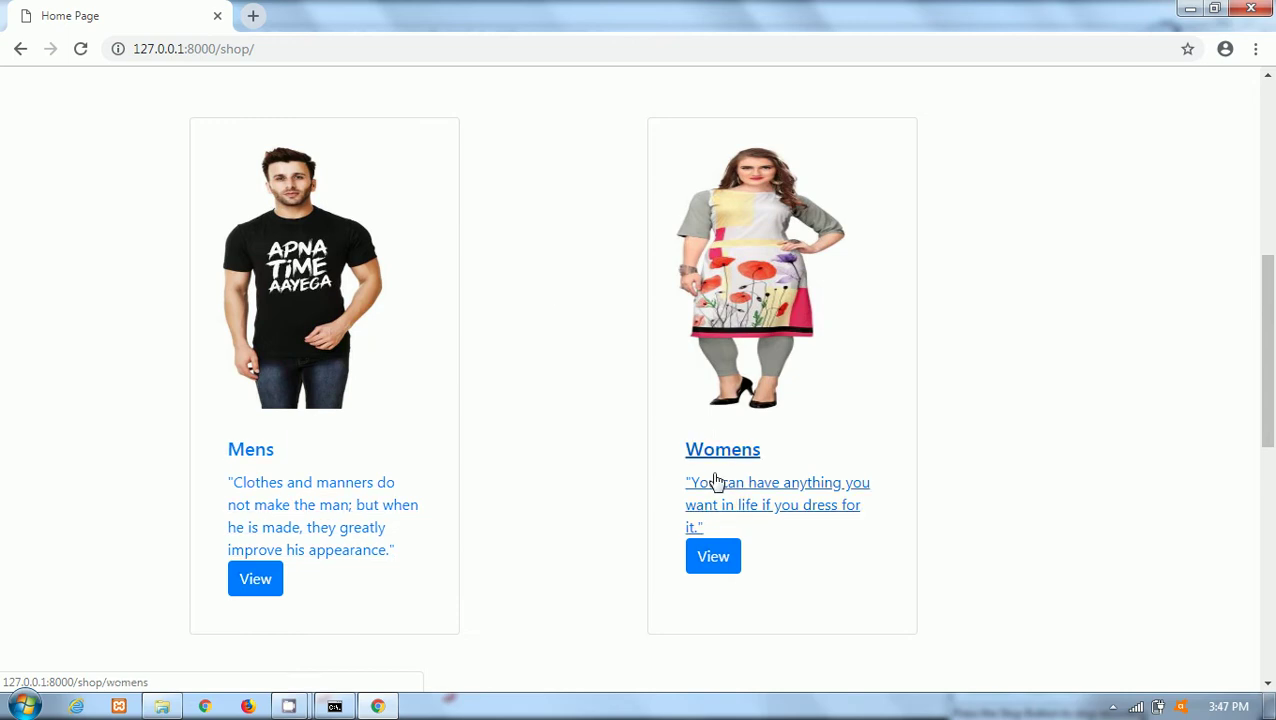
{"action": "left_click_drag", "start_coordinate": [1273, 365], "coordinate": [1273, 551]}
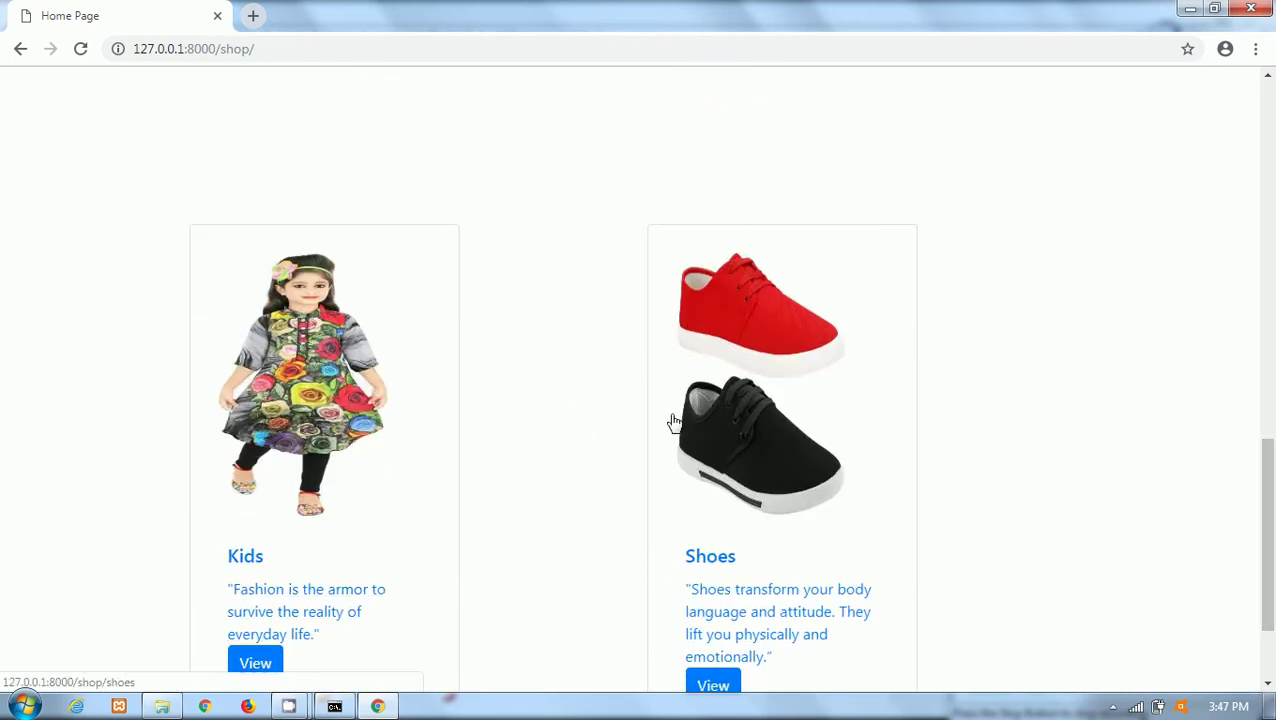
{"action": "left_click_drag", "start_coordinate": [1272, 507], "coordinate": [1273, 222]}
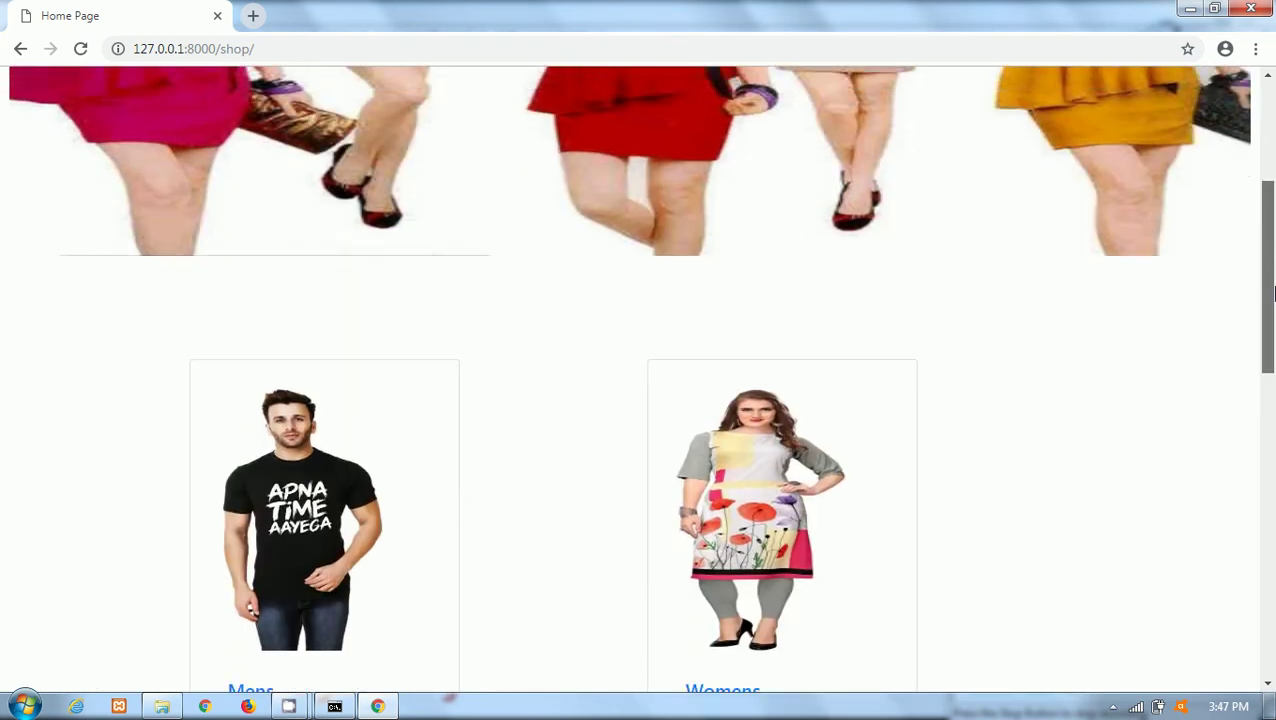
{"action": "scroll", "coordinate": [889, 250], "scroll_direction": "down", "scroll_amount": 3}
{"action": "left_click", "coordinate": [255, 419]}
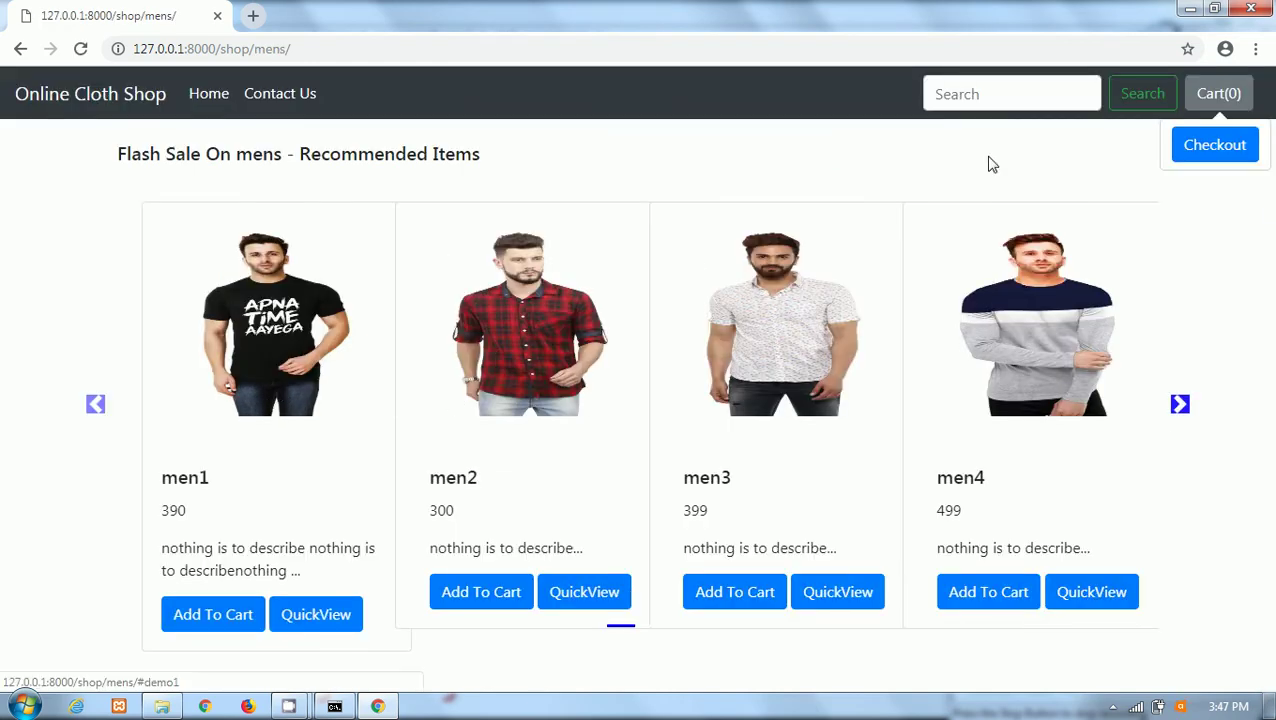
{"action": "left_click", "coordinate": [207, 95]}
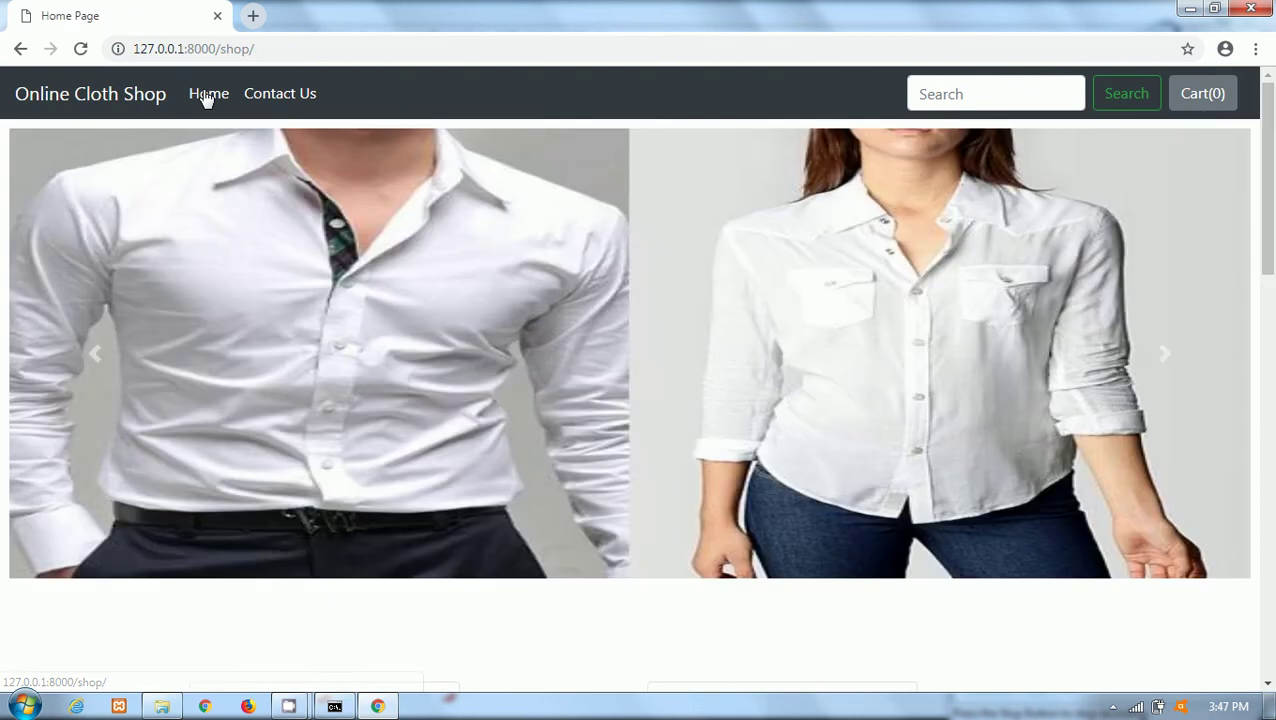
{"action": "left_click_drag", "start_coordinate": [1272, 248], "coordinate": [1268, 448]}
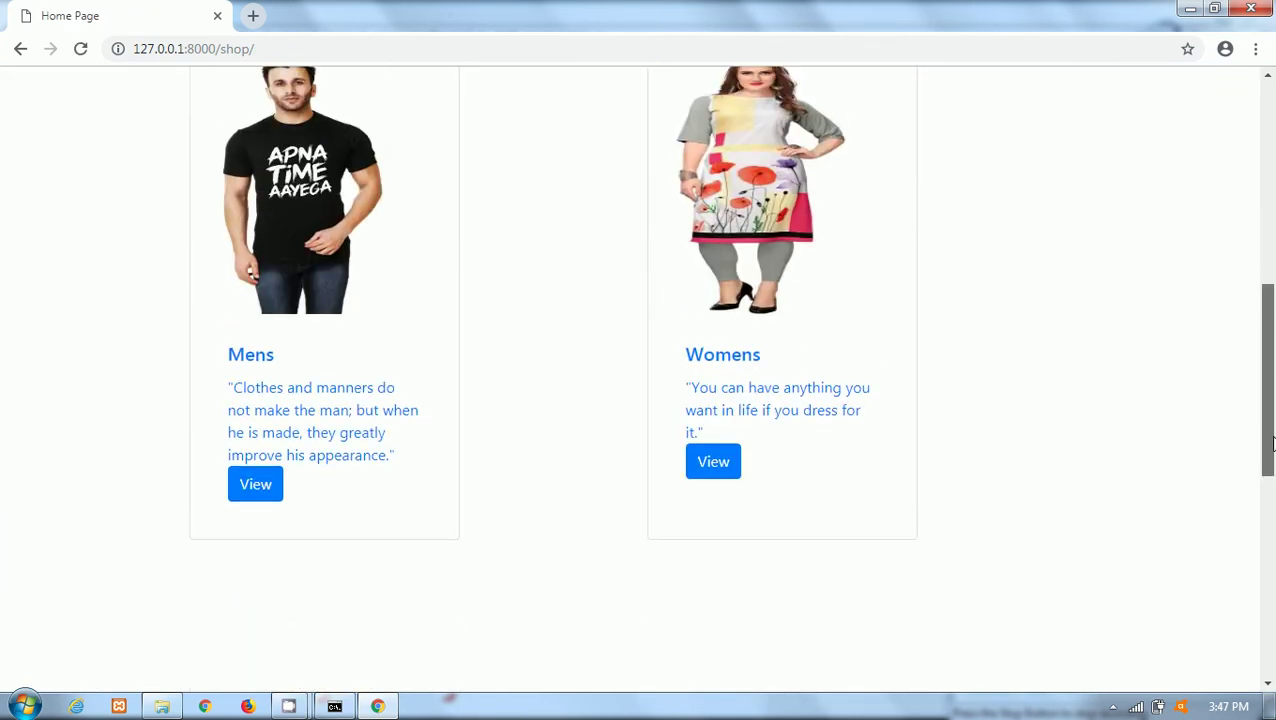
{"action": "left_click", "coordinate": [722, 362]}
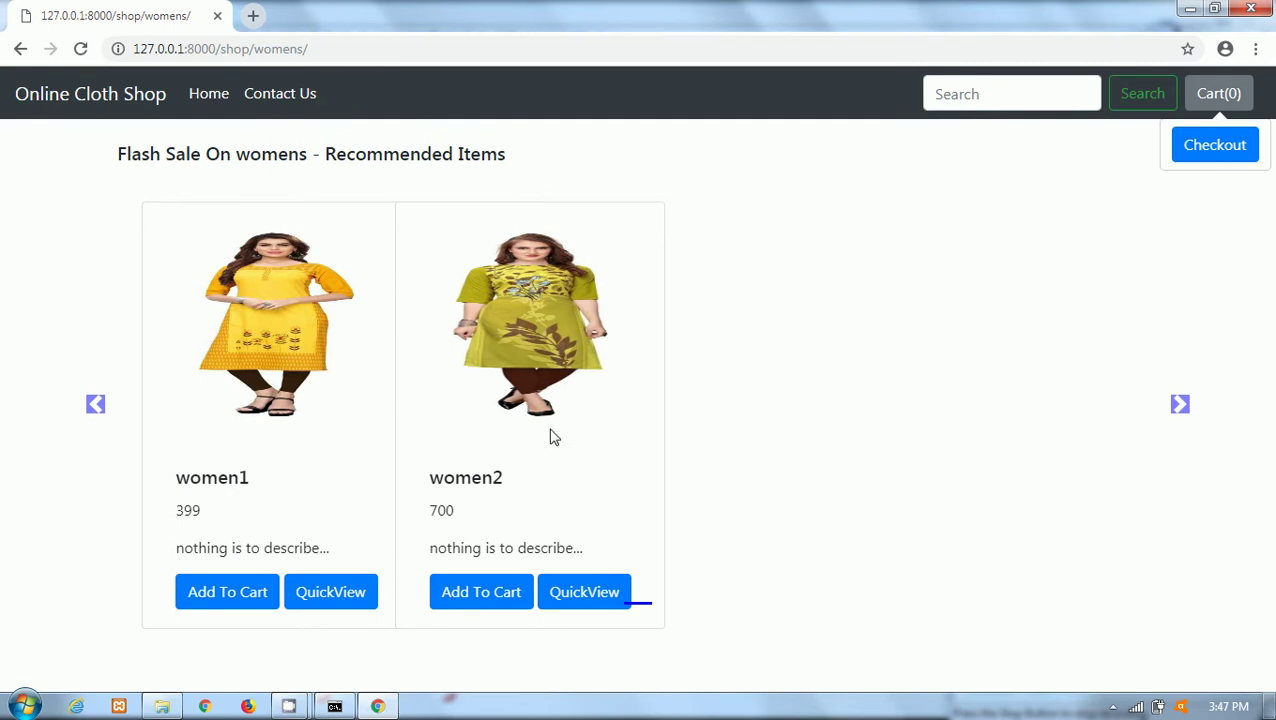
{"action": "left_click", "coordinate": [210, 95]}
{"action": "scroll", "coordinate": [1274, 337], "scroll_direction": "down", "scroll_amount": 1}
{"action": "scroll", "coordinate": [840, 570], "scroll_direction": "down", "scroll_amount": 10}
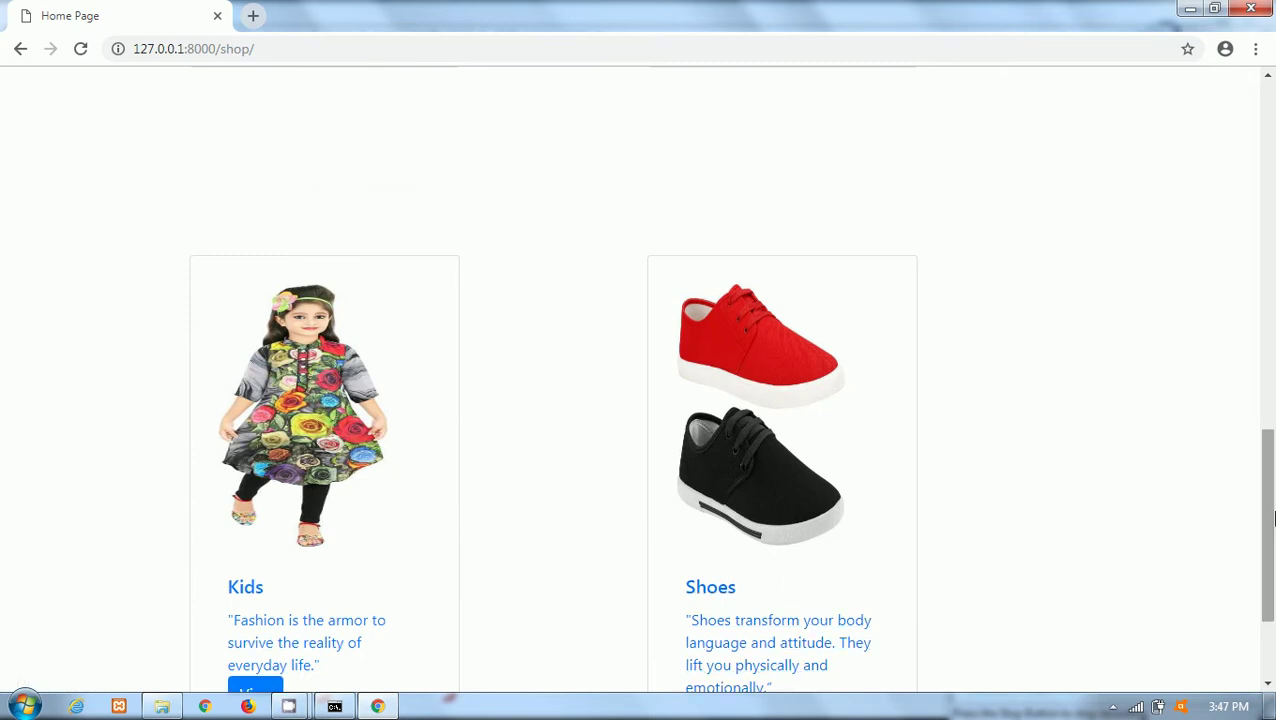
{"action": "scroll", "coordinate": [840, 570], "scroll_direction": "up", "scroll_amount": 10}
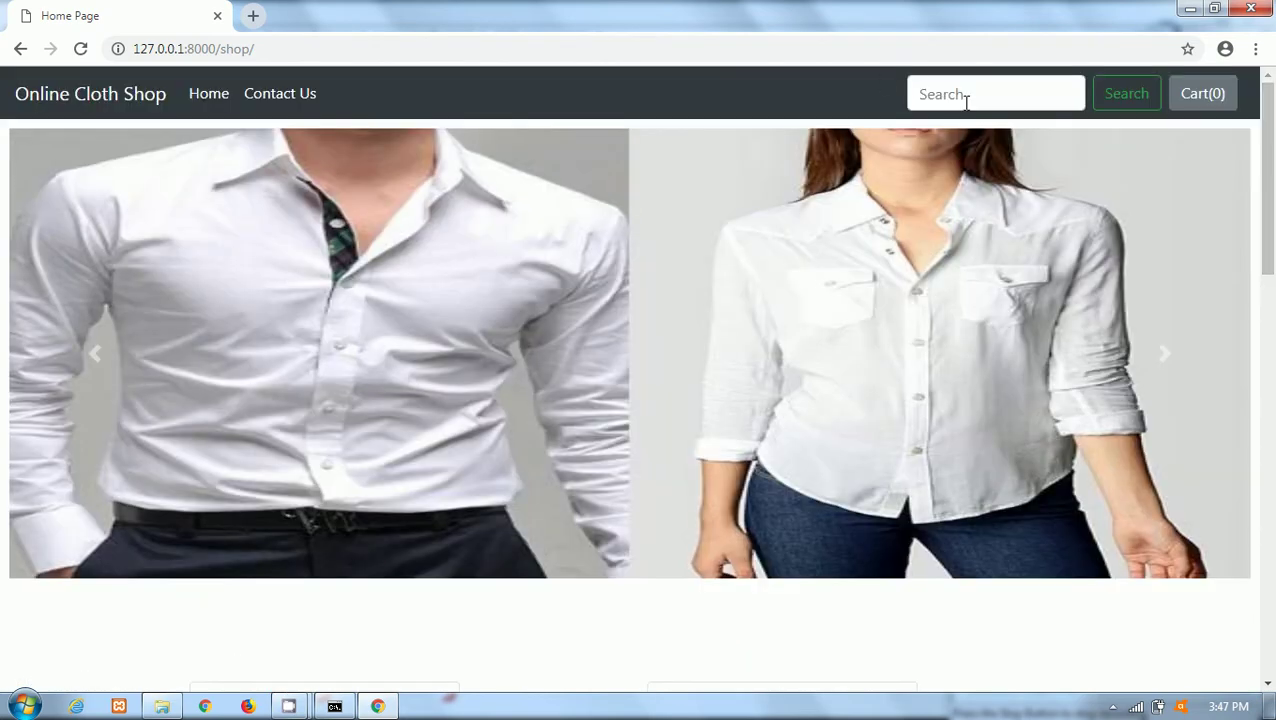
{"action": "left_click", "coordinate": [966, 102]}
Search the shop for 'kid' and add kid3 to the cart.
{"action": "type", "text": "kid"}
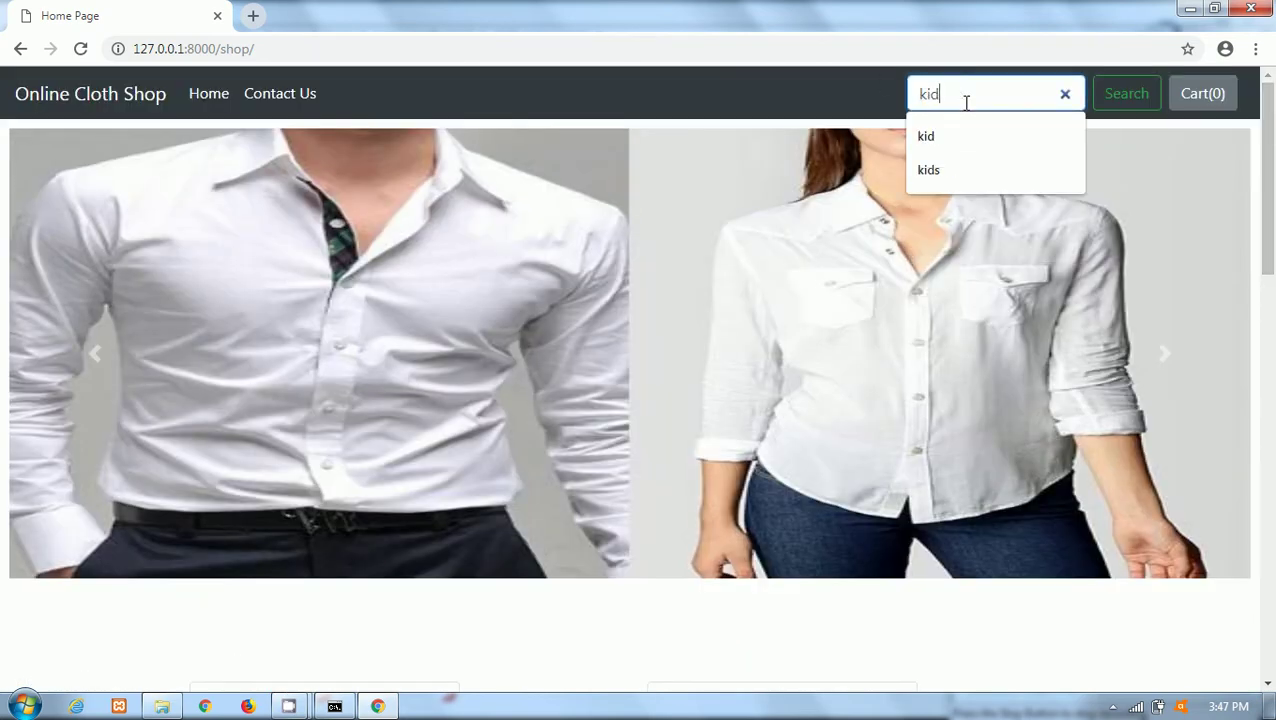
{"action": "left_click", "coordinate": [1136, 99]}
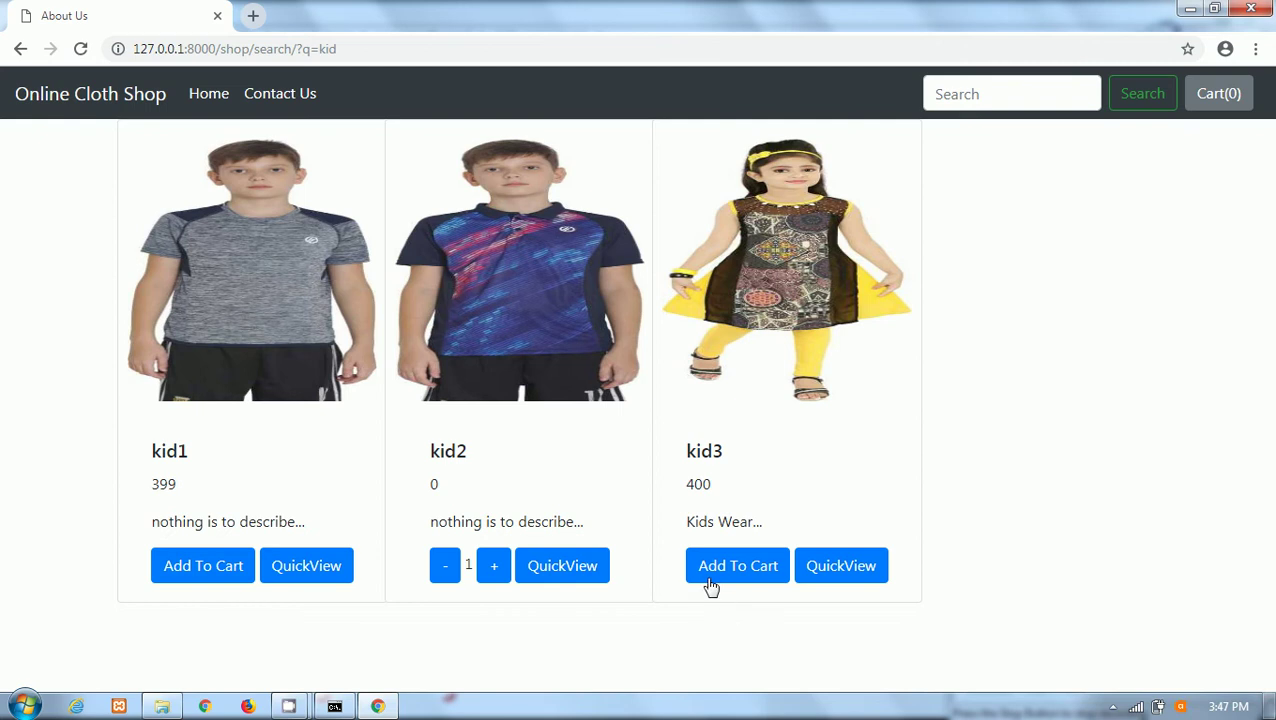
{"action": "left_click", "coordinate": [760, 566]}
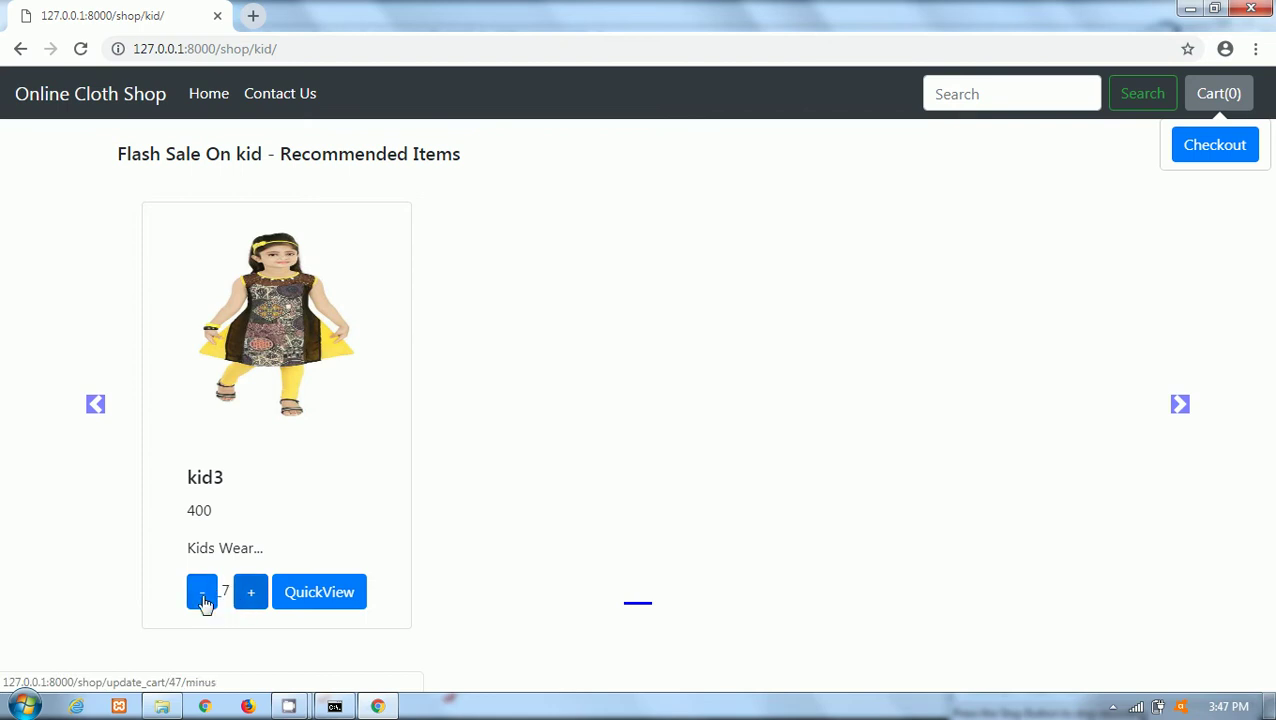
Lower kid3's cart quantity to 5 and go to the checkout page.
{"action": "left_click", "coordinate": [203, 594]}
{"action": "left_click", "coordinate": [203, 598]}
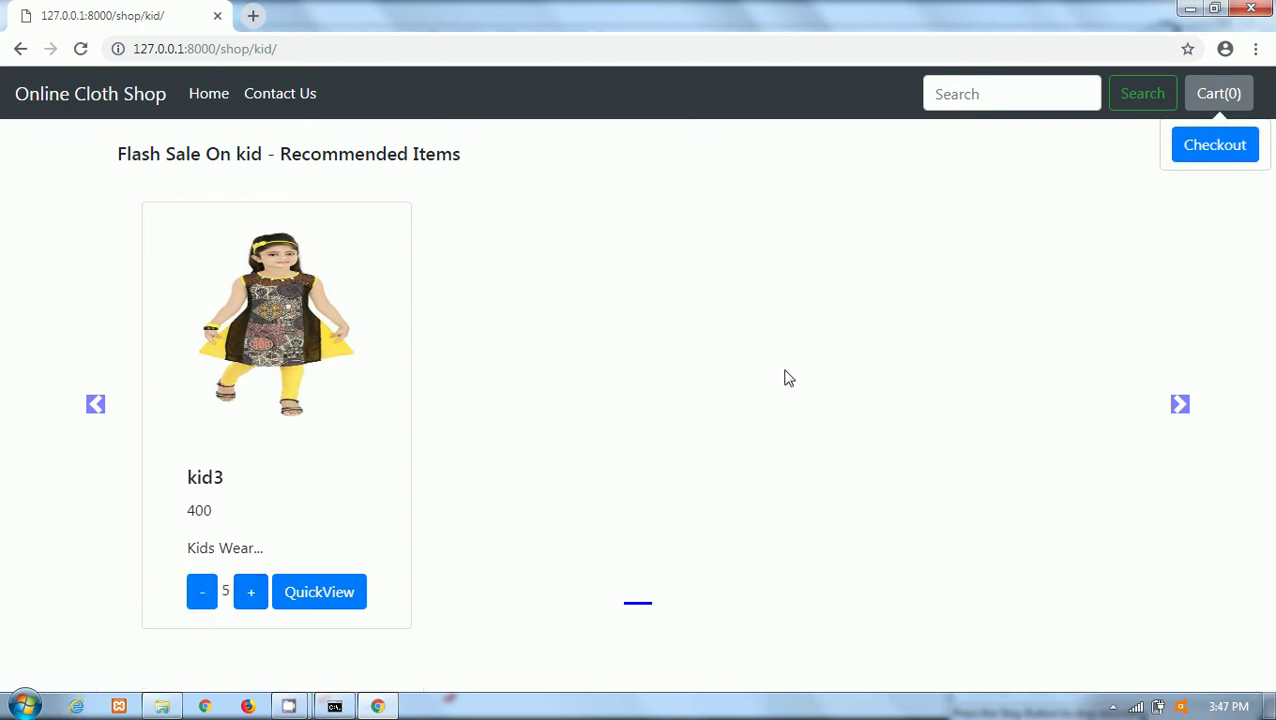
{"action": "left_click", "coordinate": [1203, 152]}
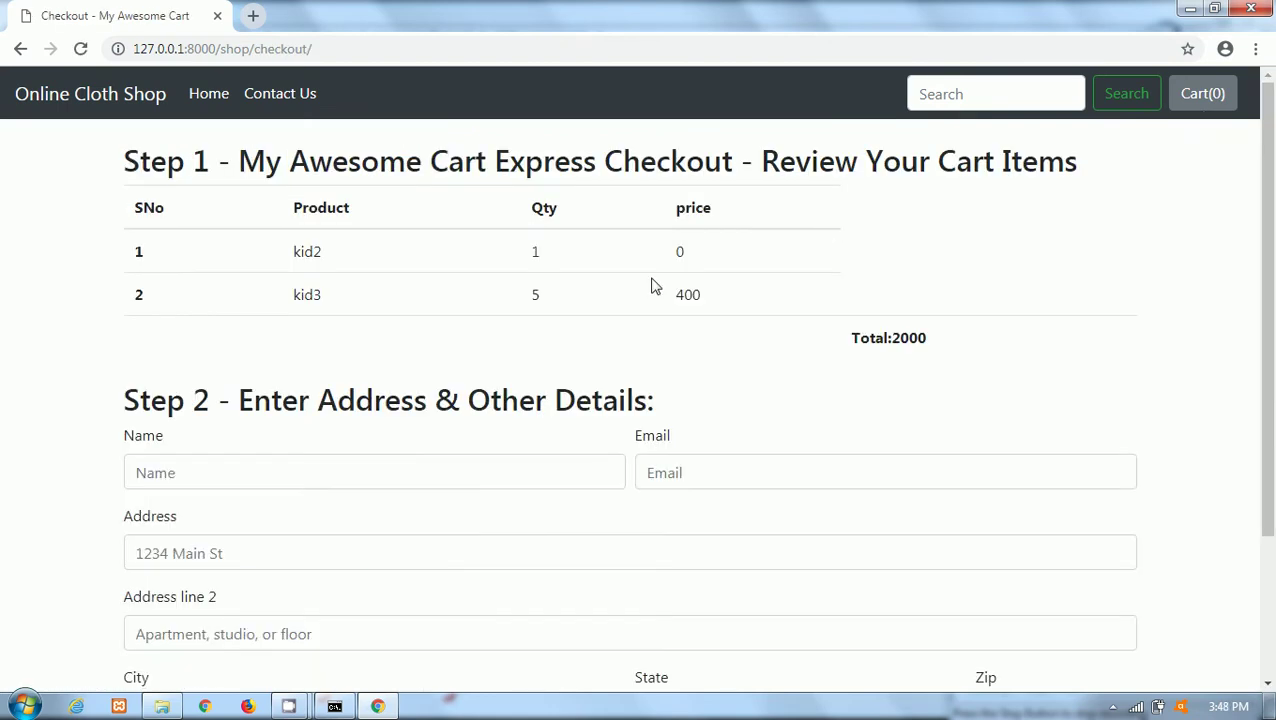
Review the kid2 and kid3 cart table on the checkout page.
{"action": "left_click_drag", "start_coordinate": [755, 292], "coordinate": [63, 296]}
{"action": "left_click", "coordinate": [577, 310]}
{"action": "scroll", "coordinate": [1272, 262], "scroll_direction": "down", "scroll_amount": 2}
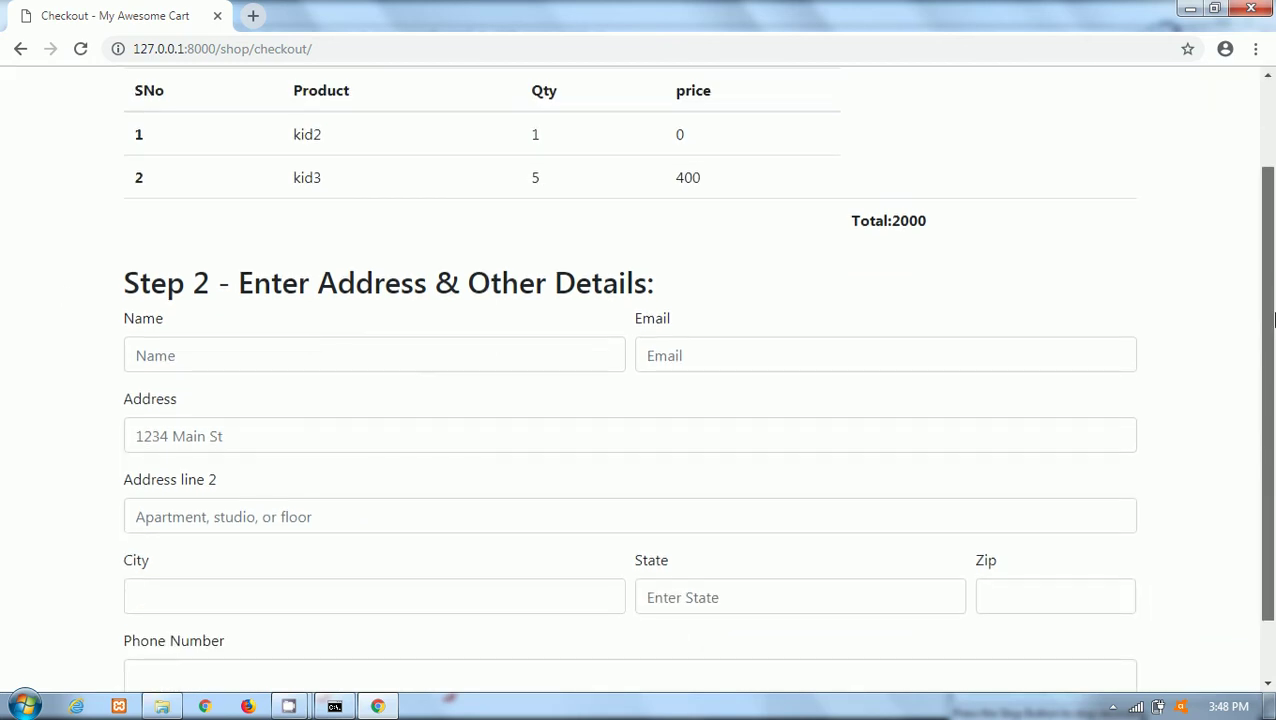
{"action": "scroll", "coordinate": [1272, 262], "scroll_direction": "up", "scroll_amount": 1}
{"action": "scroll", "coordinate": [1272, 262], "scroll_direction": "down", "scroll_amount": 1}
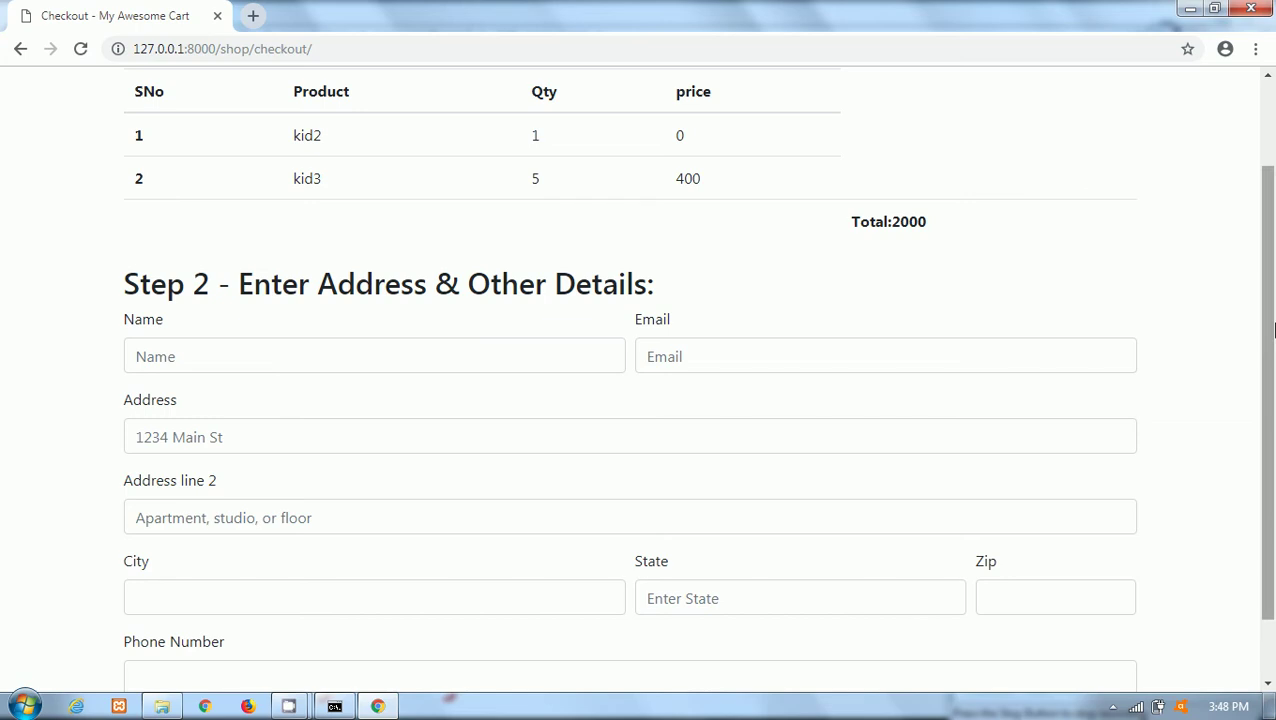
{"action": "scroll", "coordinate": [560, 310], "scroll_direction": "down", "scroll_amount": 1}
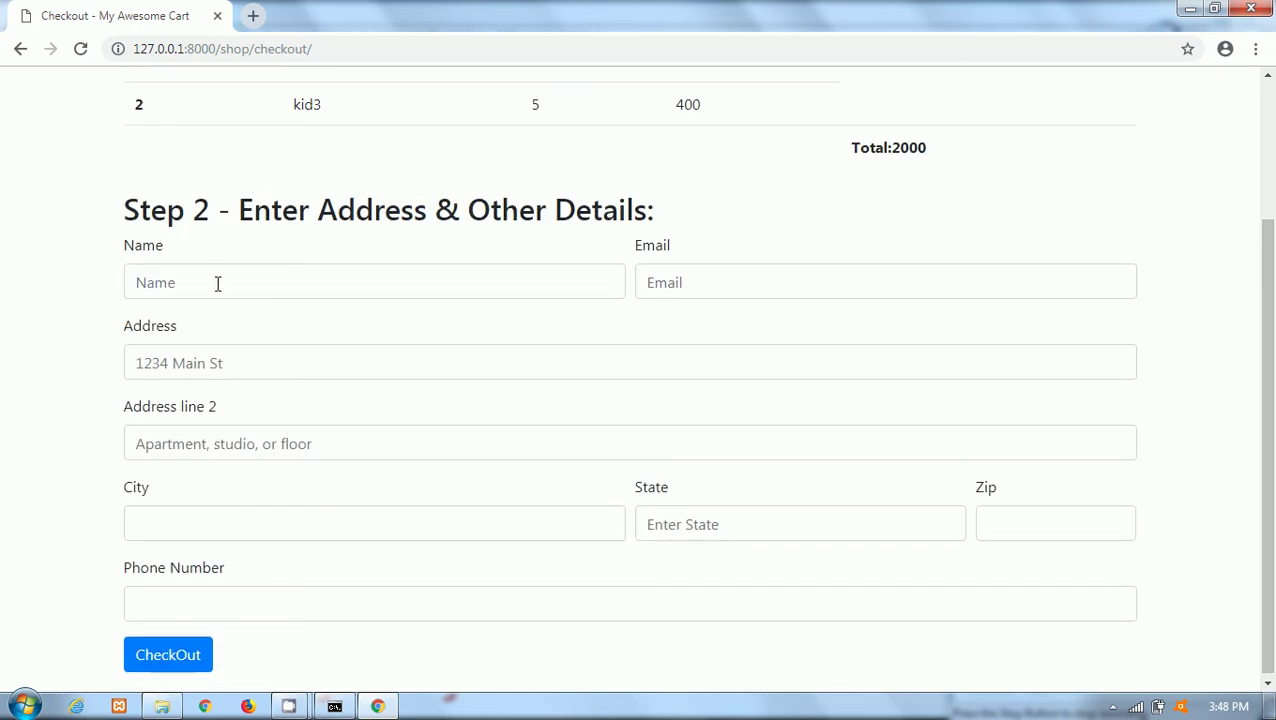
Fill the delivery form's name and address from the saved Chrome autofill address.
{"action": "left_click", "coordinate": [181, 289]}
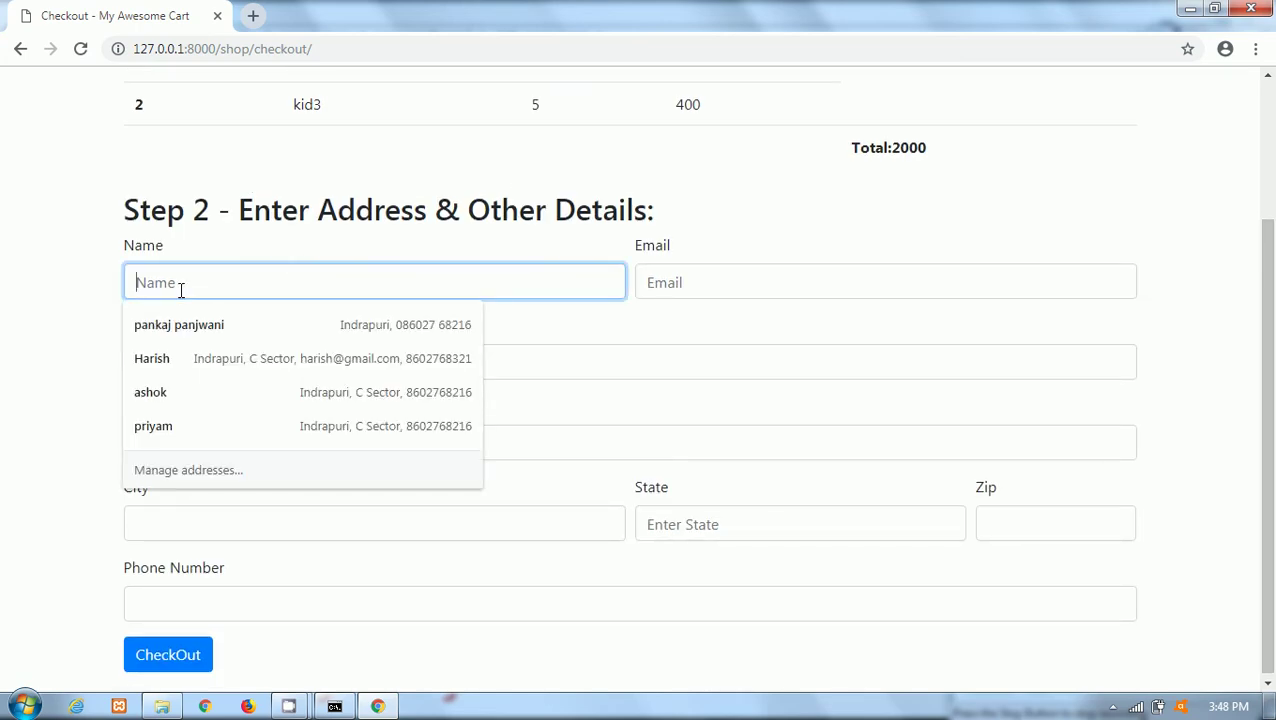
{"action": "left_click", "coordinate": [154, 396]}
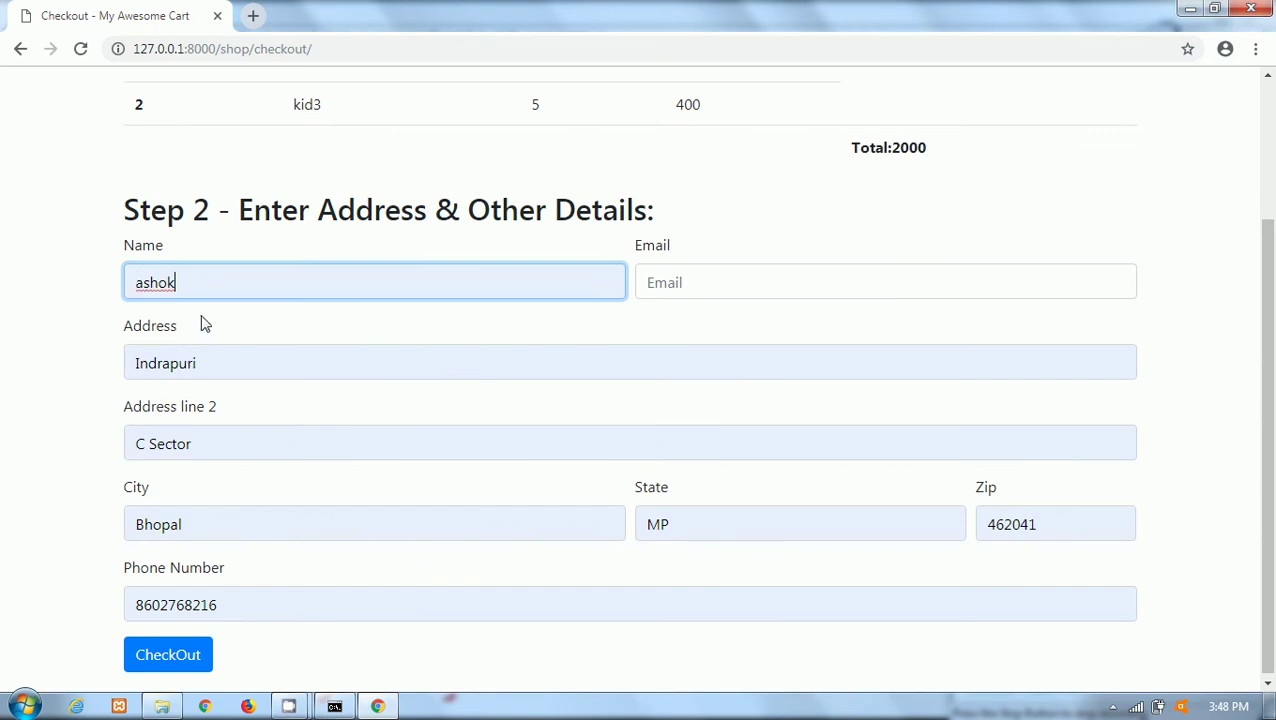
{"action": "left_click_drag", "start_coordinate": [185, 281], "coordinate": [82, 286]}
{"action": "left_click", "coordinate": [230, 278]}
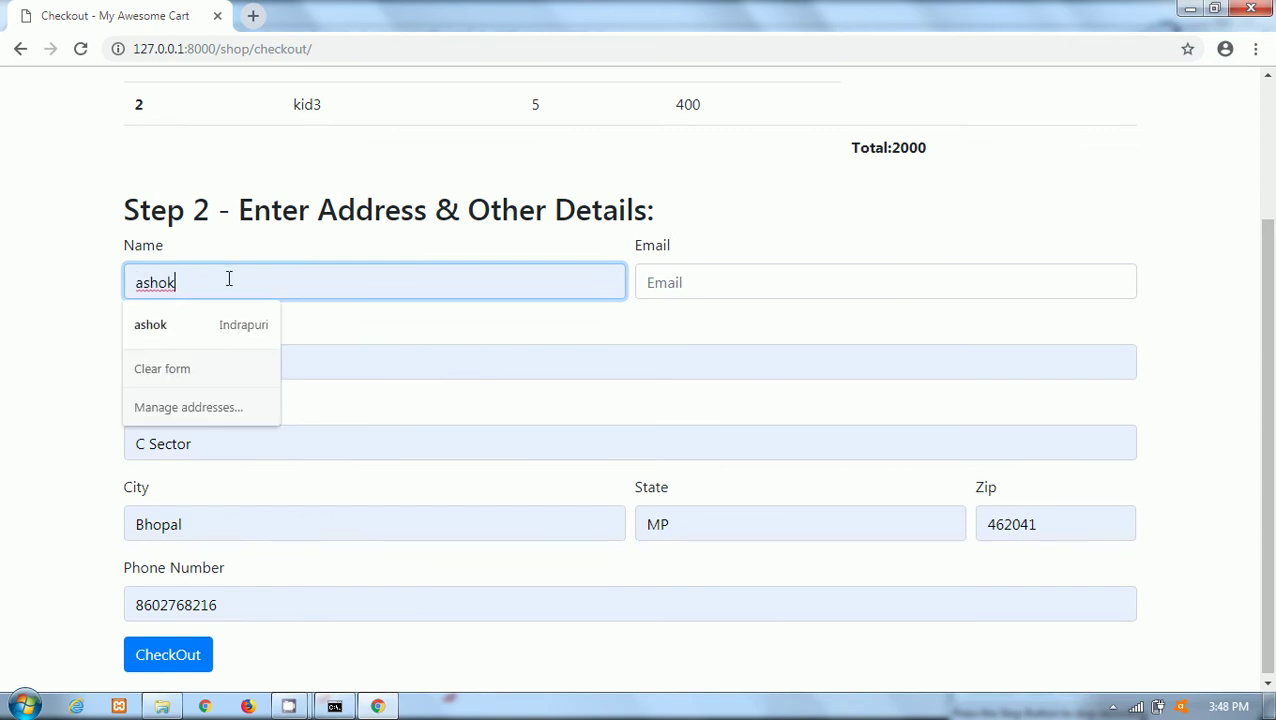
{"action": "left_click_drag", "start_coordinate": [228, 279], "coordinate": [126, 288]}
{"action": "left_click", "coordinate": [371, 281]}
{"action": "key", "text": "Escape"}
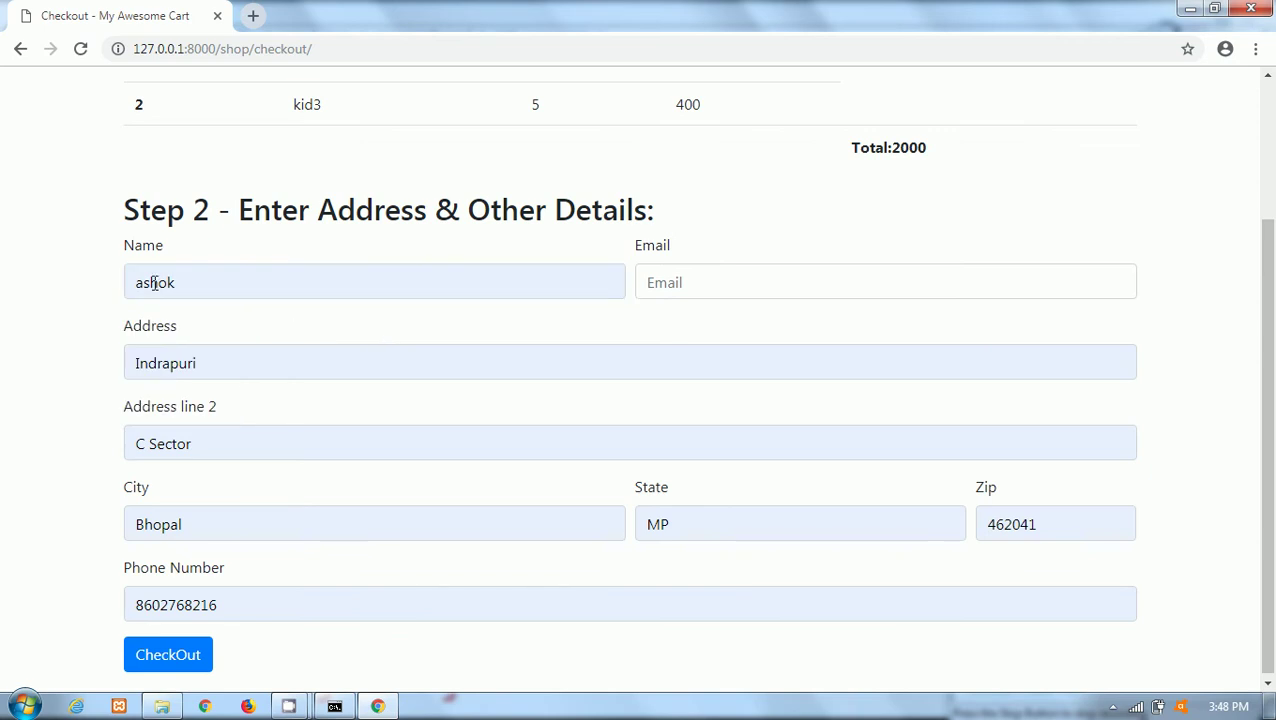
{"action": "left_click_drag", "start_coordinate": [130, 281], "coordinate": [347, 292]}
Fill the Email field with the suggested e-mail address.
{"action": "left_click", "coordinate": [691, 283]}
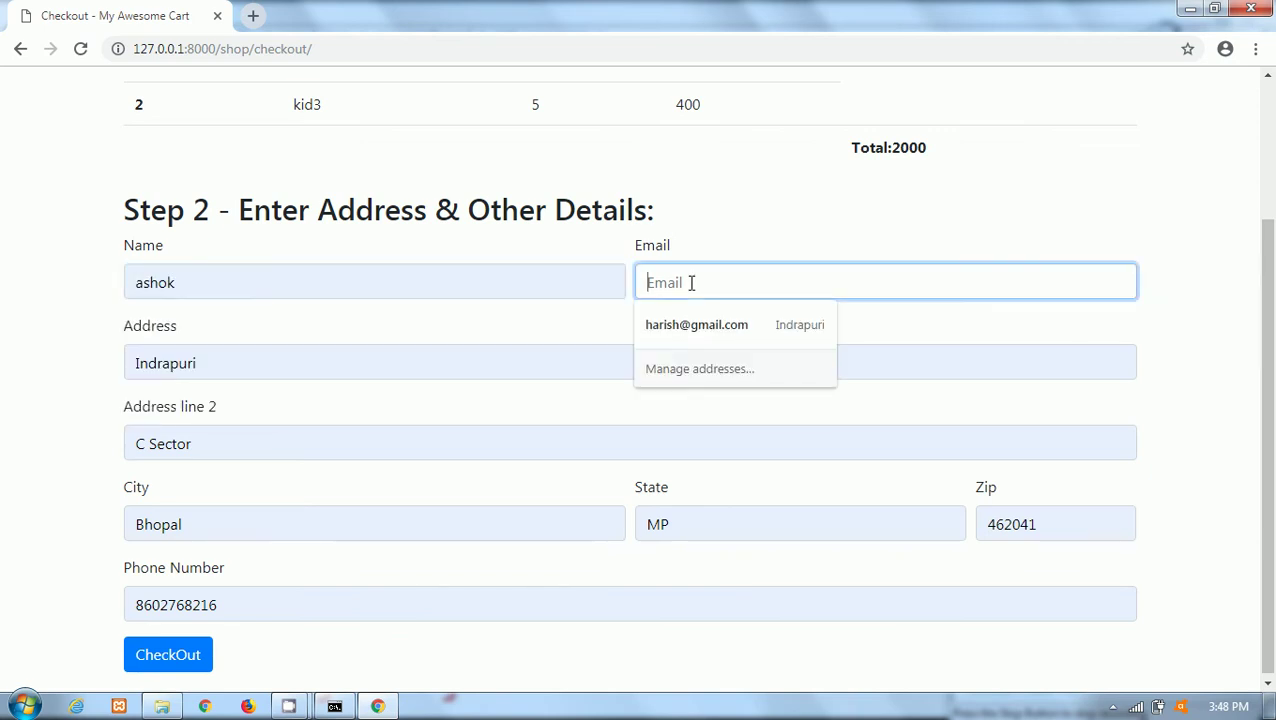
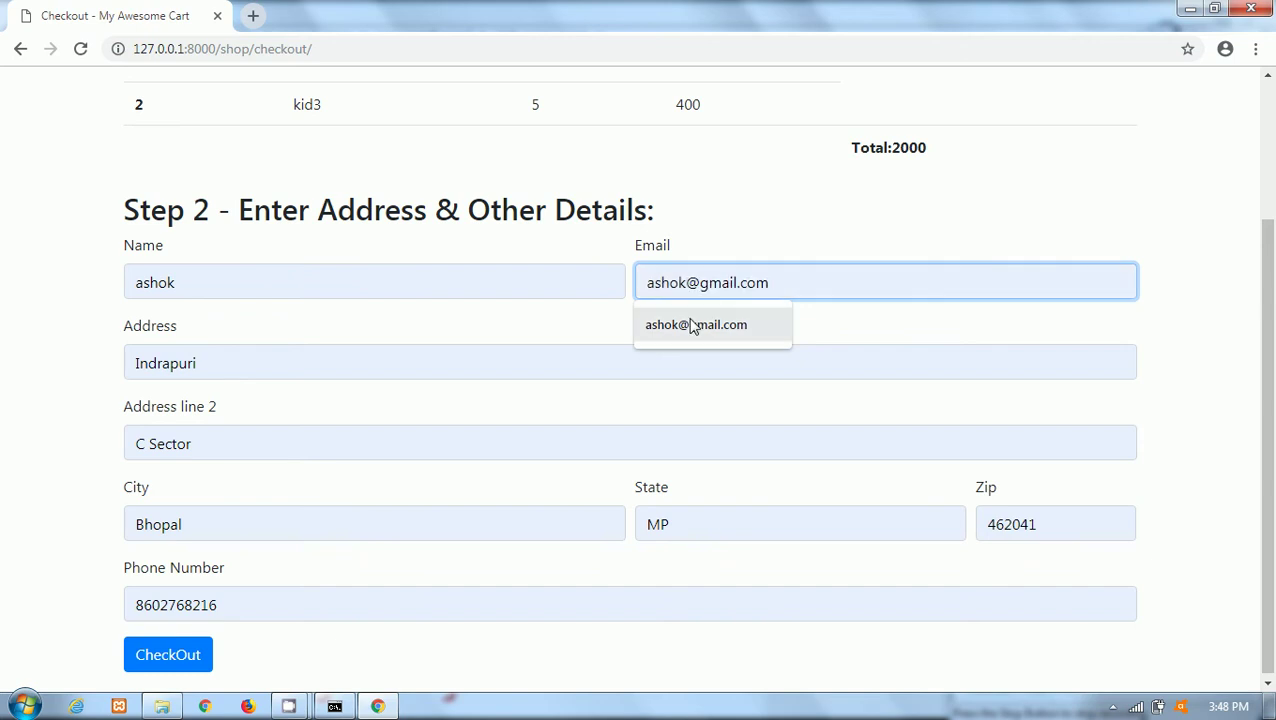
{"action": "left_click", "coordinate": [690, 325]}
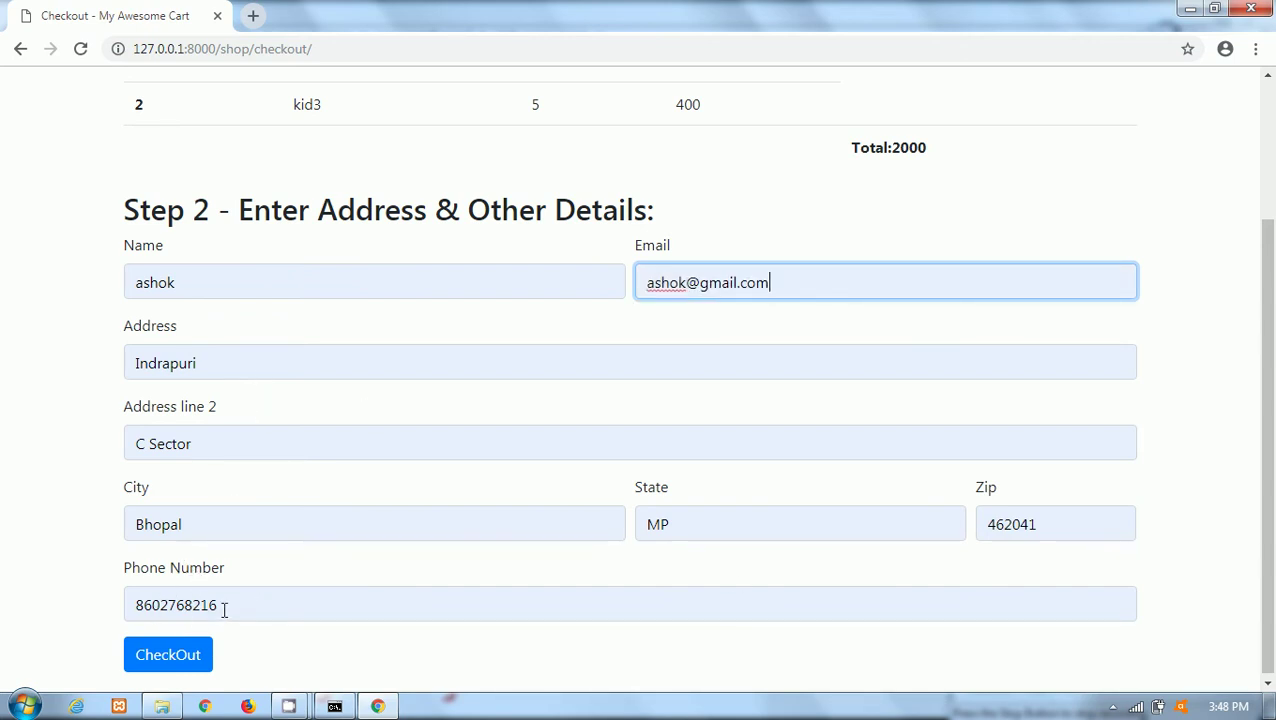
Place the order and highlight the 'Your order is palced successfully' message.
{"action": "left_click", "coordinate": [166, 656]}
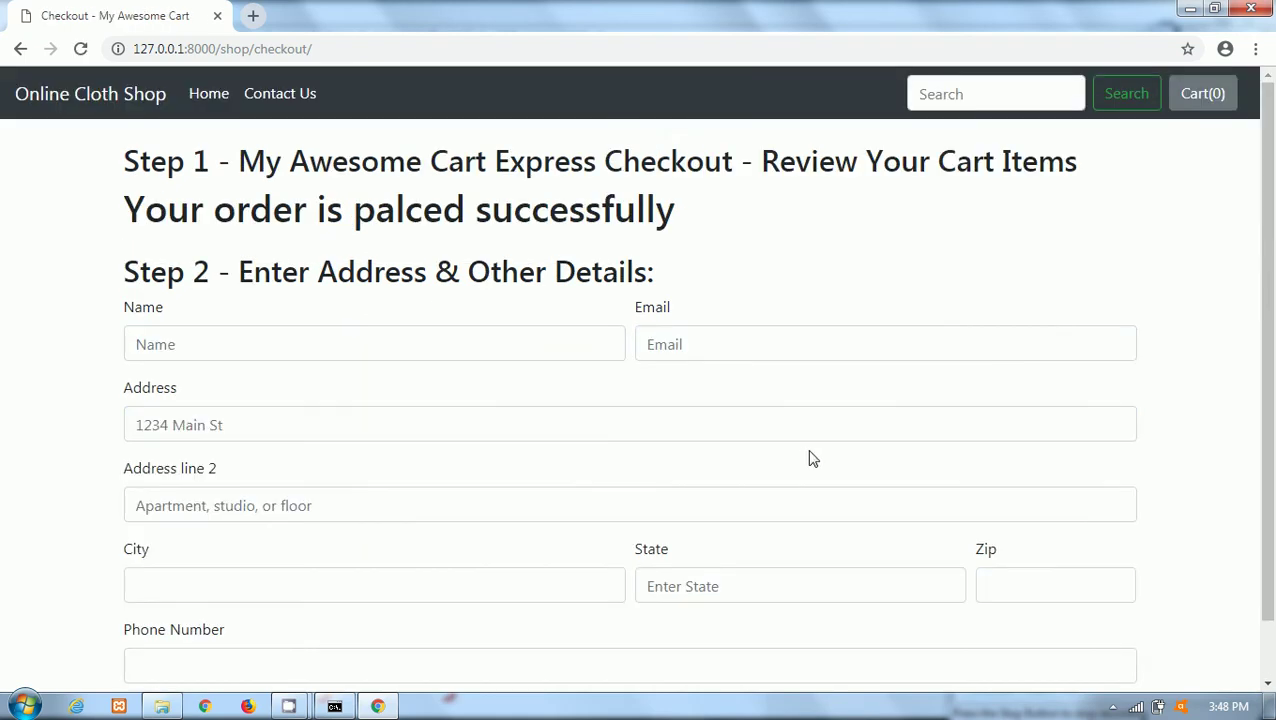
{"action": "left_click_drag", "start_coordinate": [215, 212], "coordinate": [716, 195]}
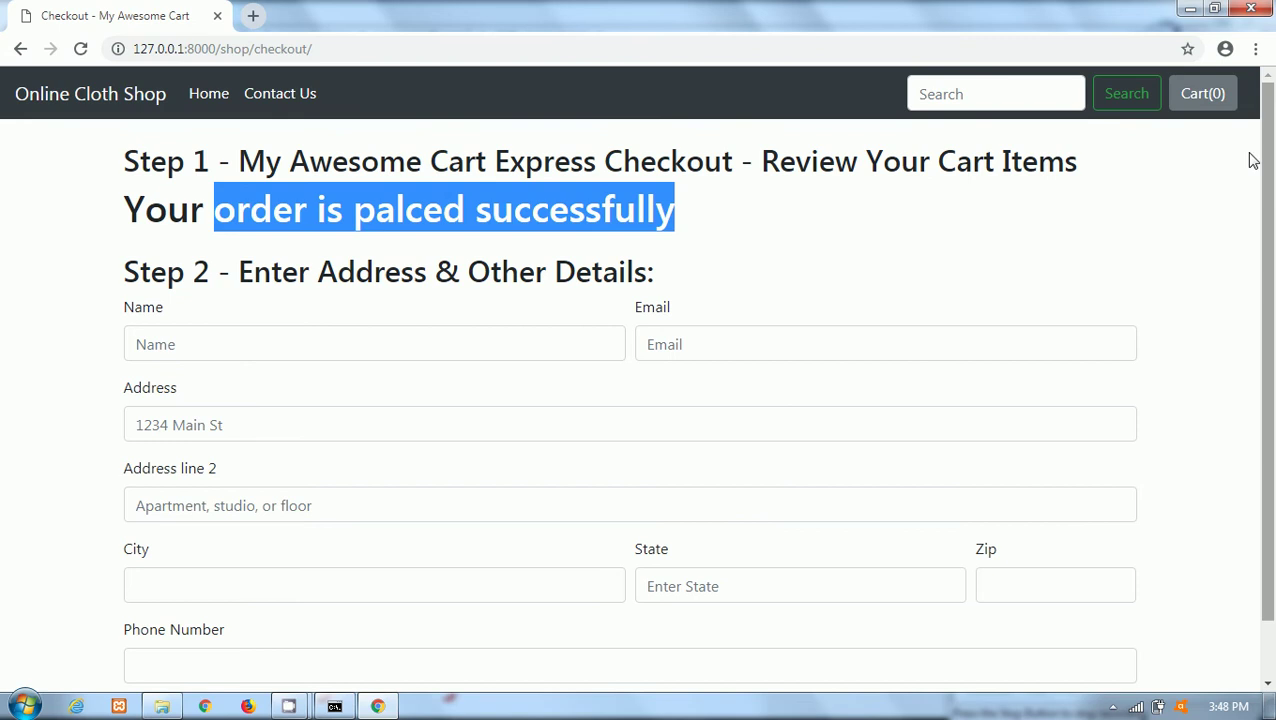
{"action": "left_click", "coordinate": [627, 184]}
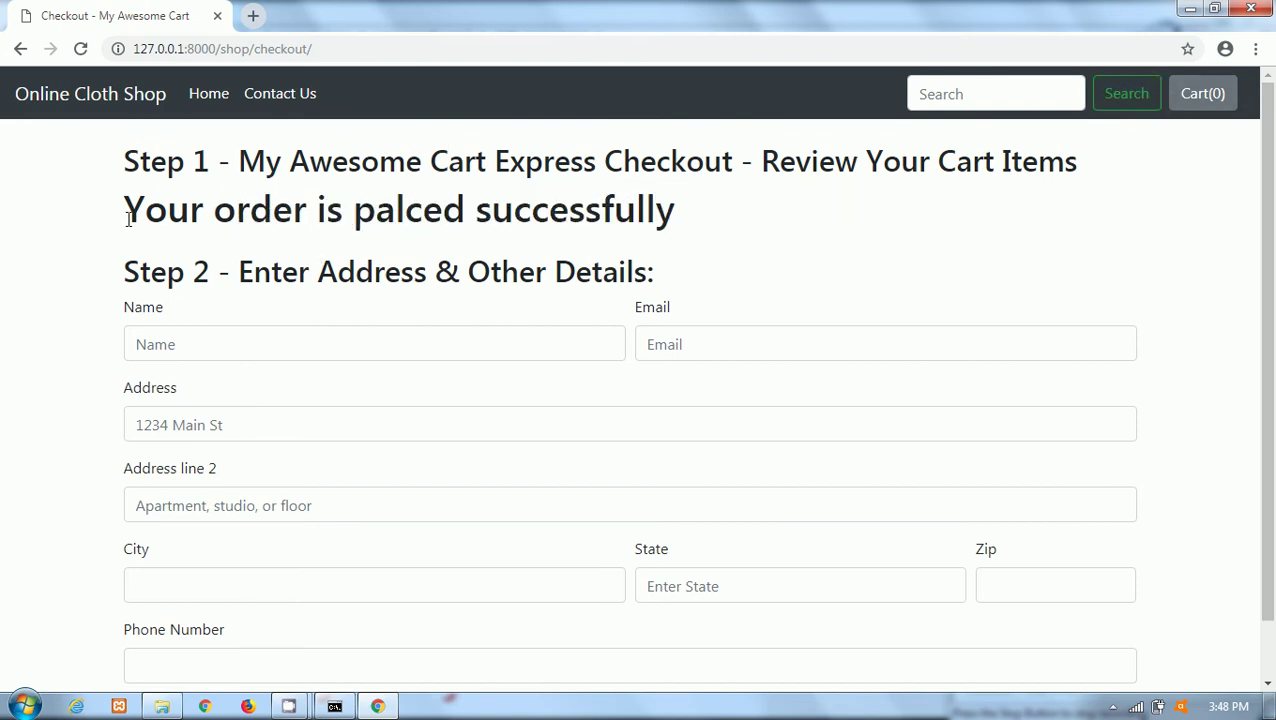
{"action": "left_click_drag", "start_coordinate": [137, 219], "coordinate": [366, 216]}
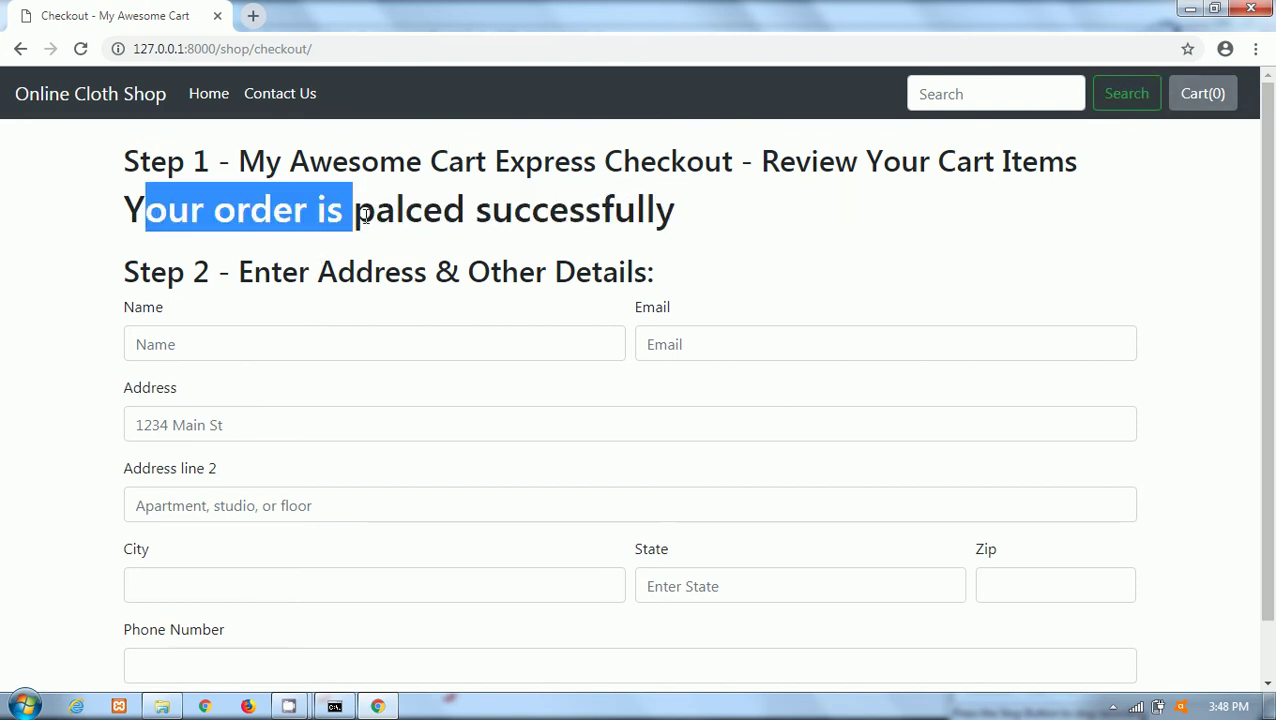
Visit Contact Us, return Home, and select the end of the page address.
{"action": "left_click", "coordinate": [278, 97]}
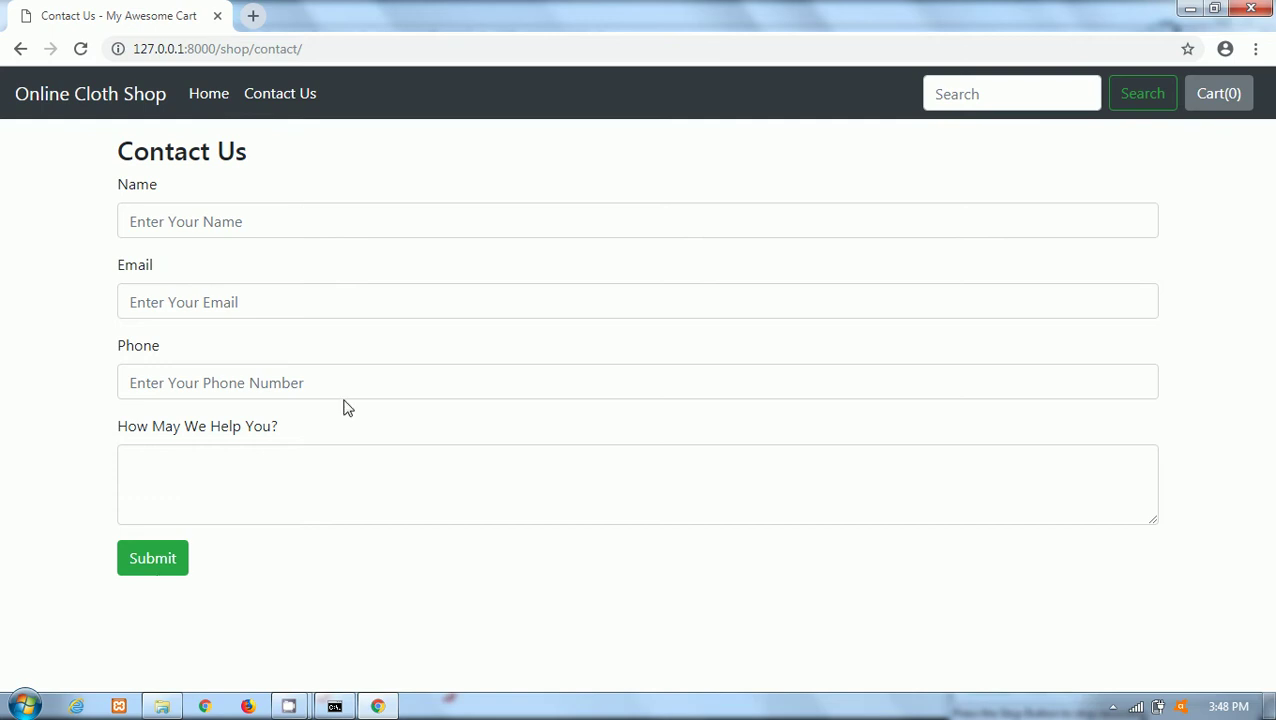
{"action": "left_click", "coordinate": [208, 96]}
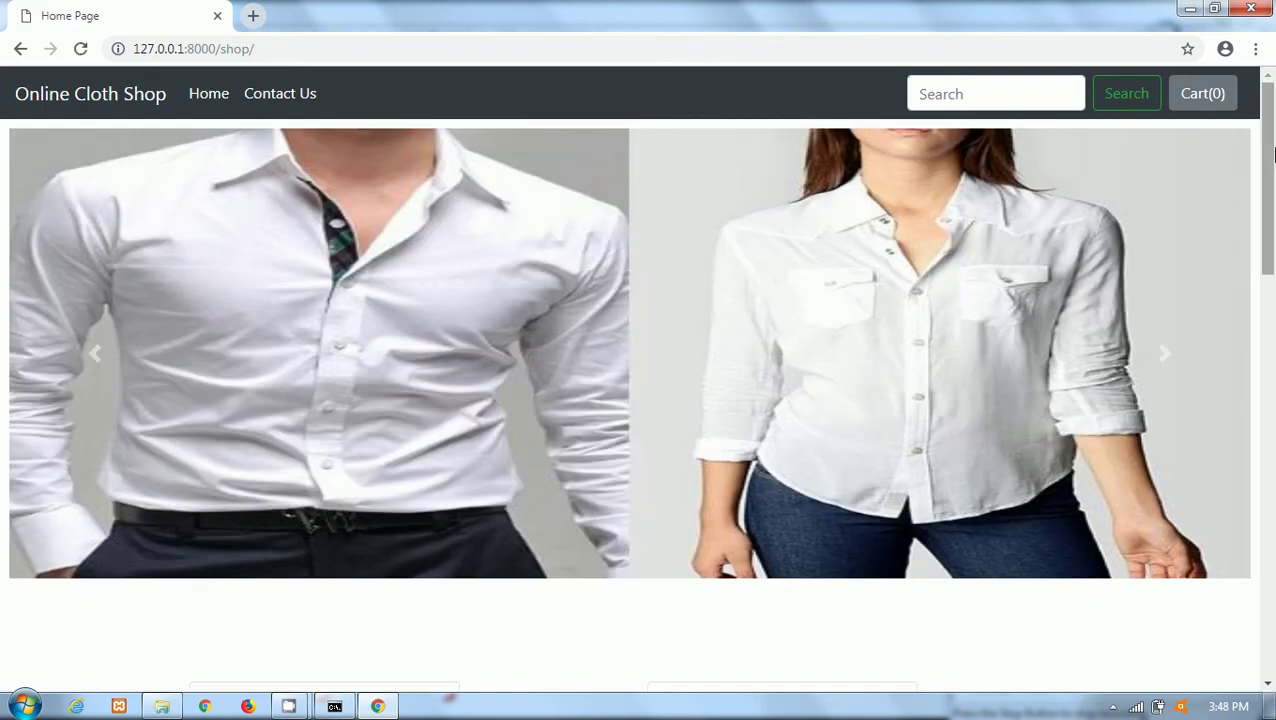
{"action": "mouse_move", "coordinate": [1267, 155]}
{"action": "left_mouse_down"}
{"action": "mouse_move", "coordinate": [1272, 280]}
{"action": "mouse_move", "coordinate": [1268, 155]}
{"action": "left_mouse_up"}
{"action": "left_click_drag", "start_coordinate": [282, 48], "coordinate": [226, 54]}
Open 127.0.0.1:8000/admin and its Shop page, then log out and reload /admin/.
{"action": "type", "text": "admin"}
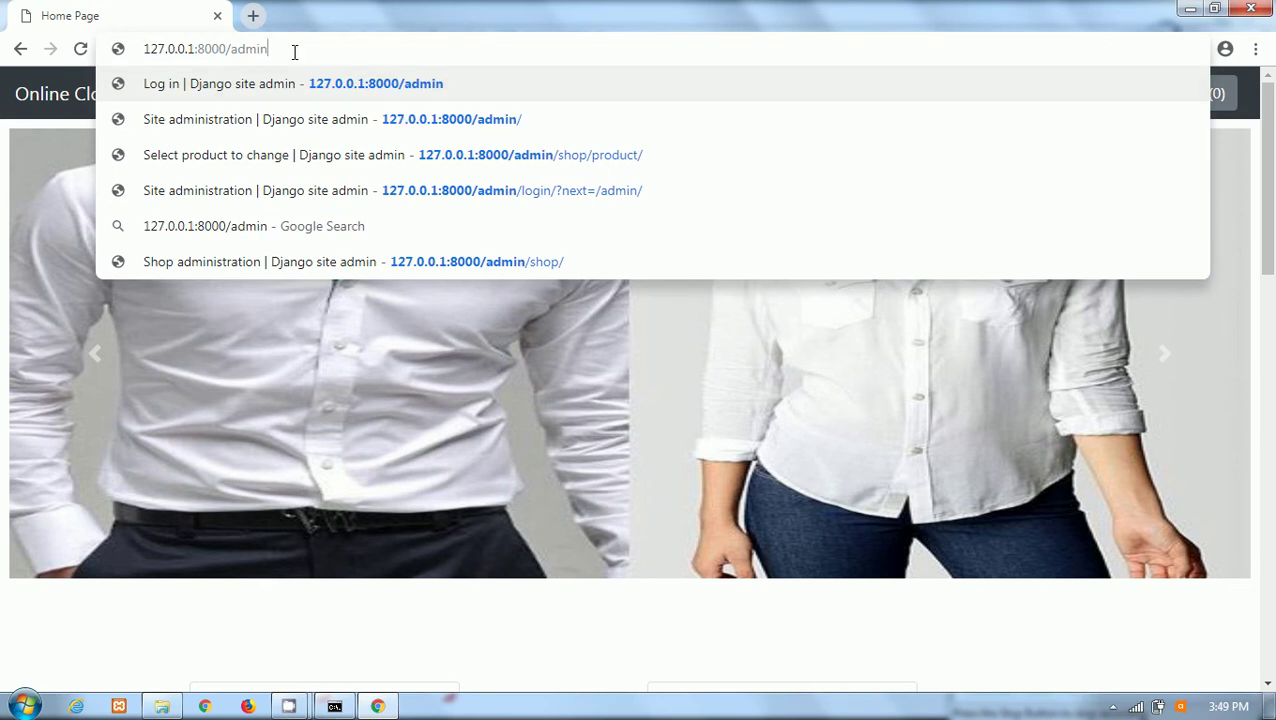
{"action": "key", "text": "Return"}
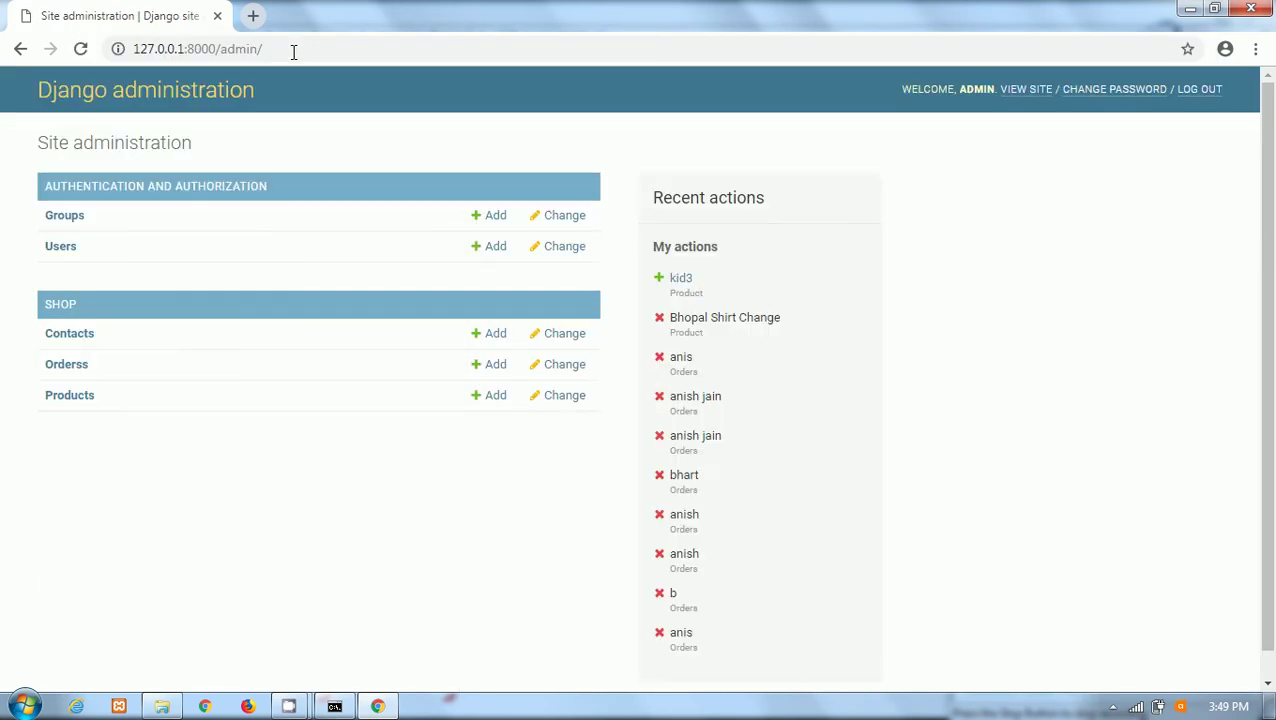
{"action": "left_click", "coordinate": [62, 306]}
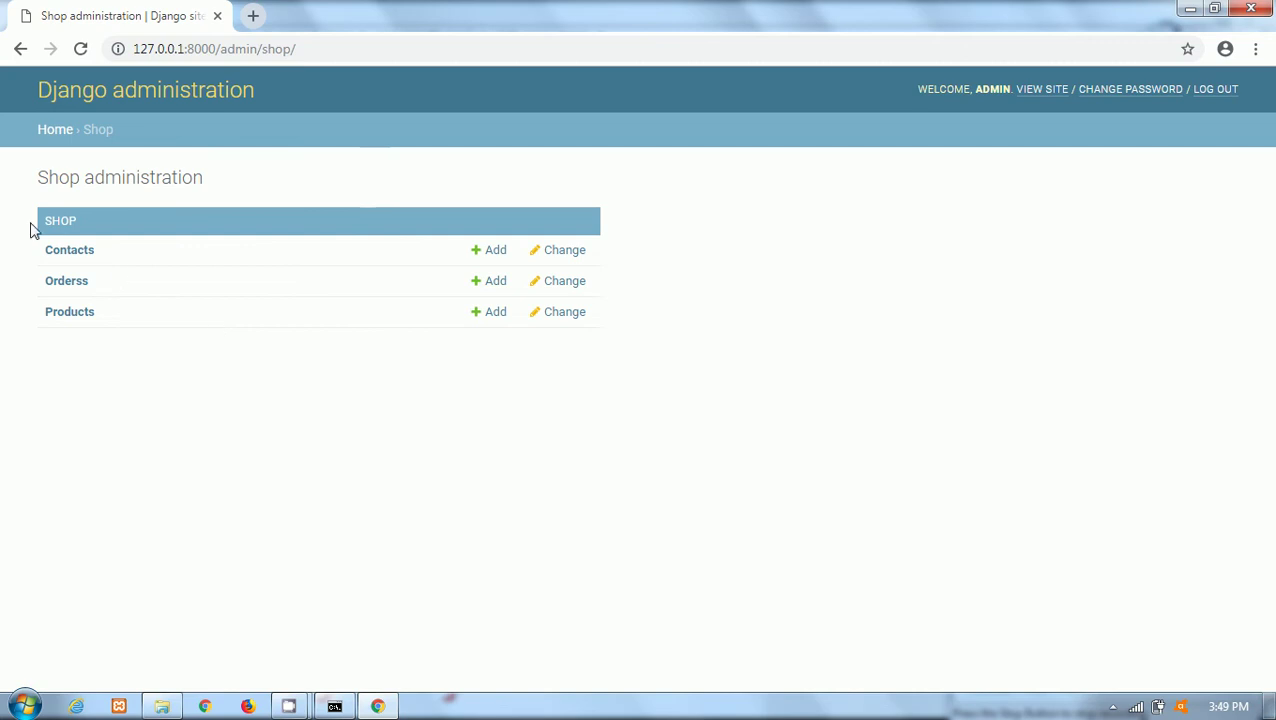
{"action": "left_click", "coordinate": [1228, 92]}
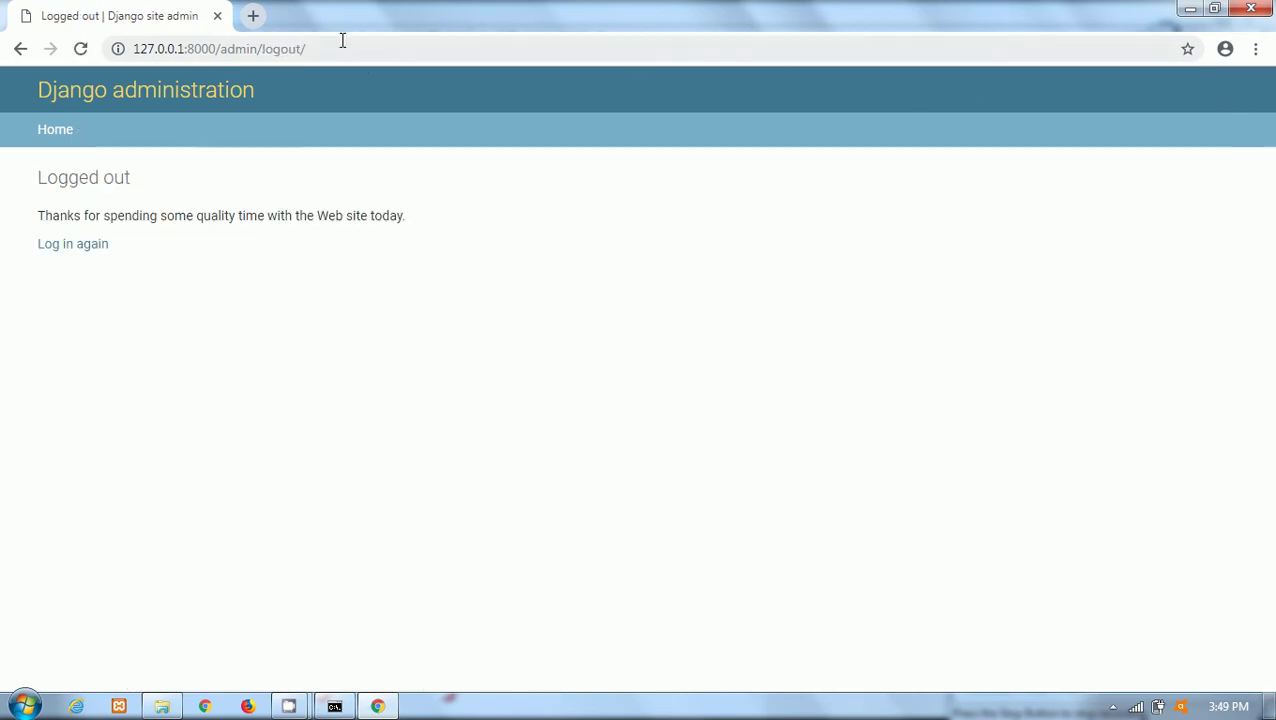
{"action": "left_click_drag", "start_coordinate": [342, 40], "coordinate": [264, 48]}
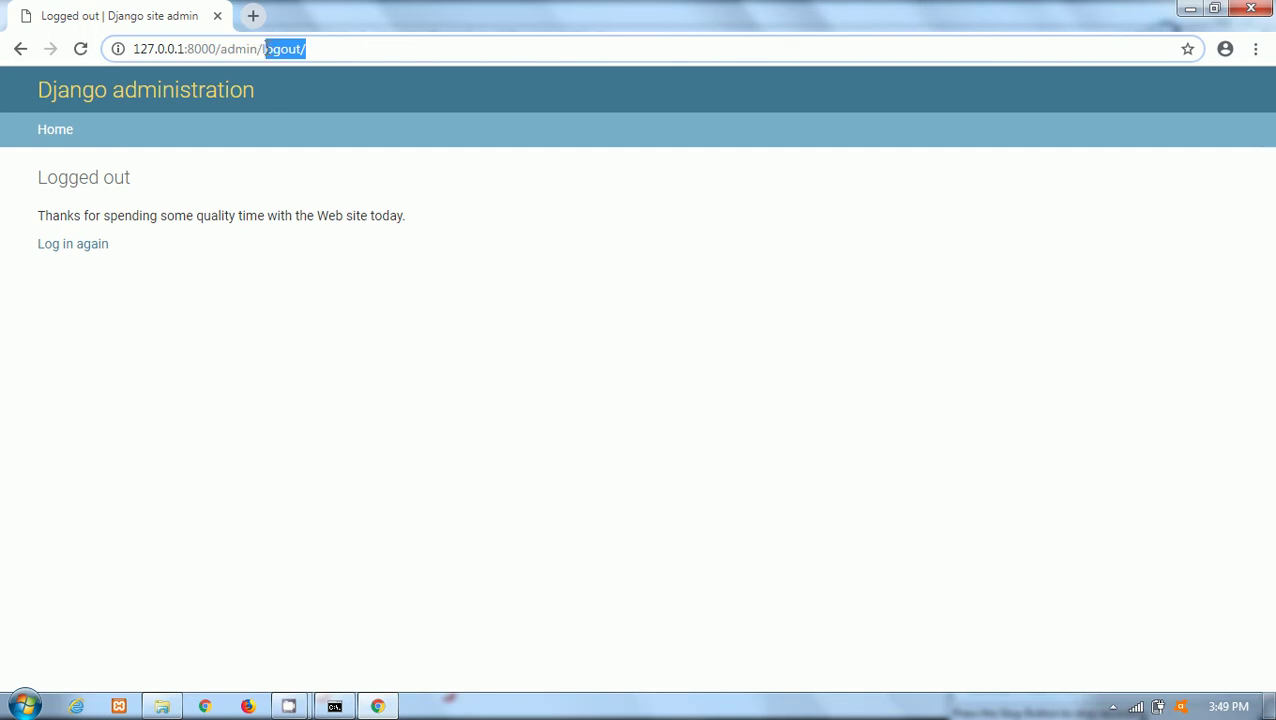
{"action": "key", "text": "BackSpace"}
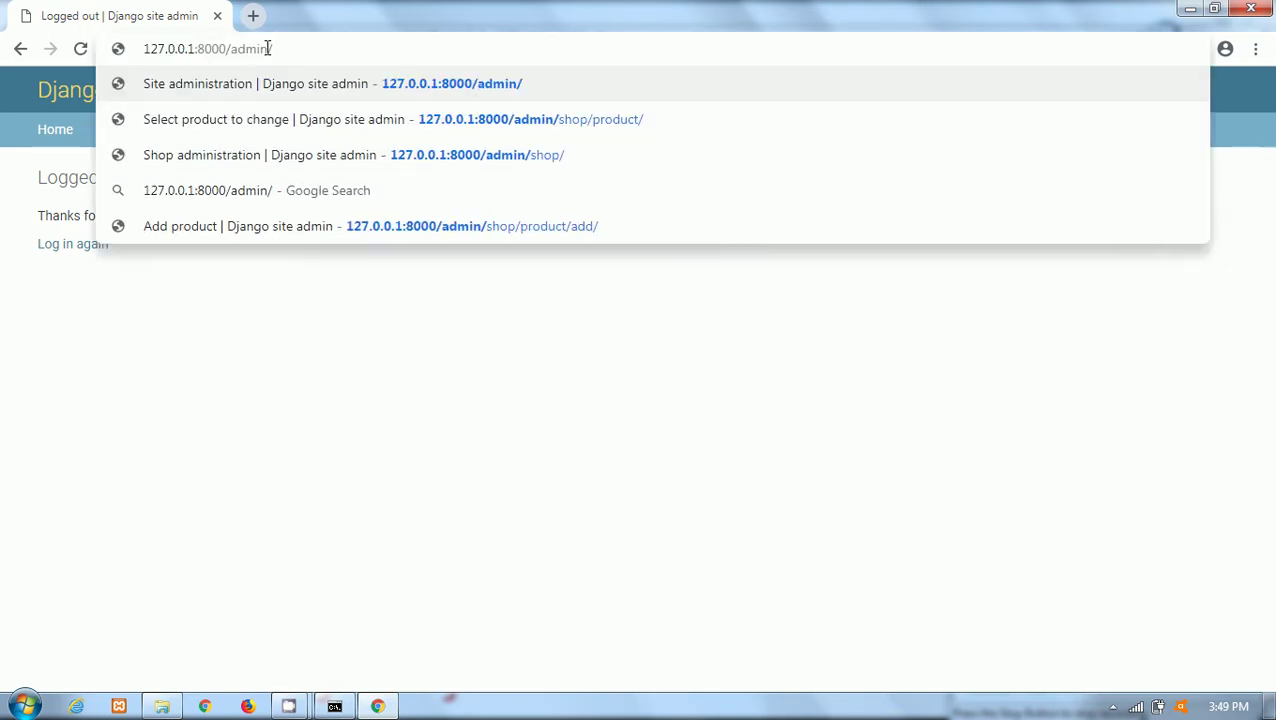
{"action": "key", "text": "Return"}
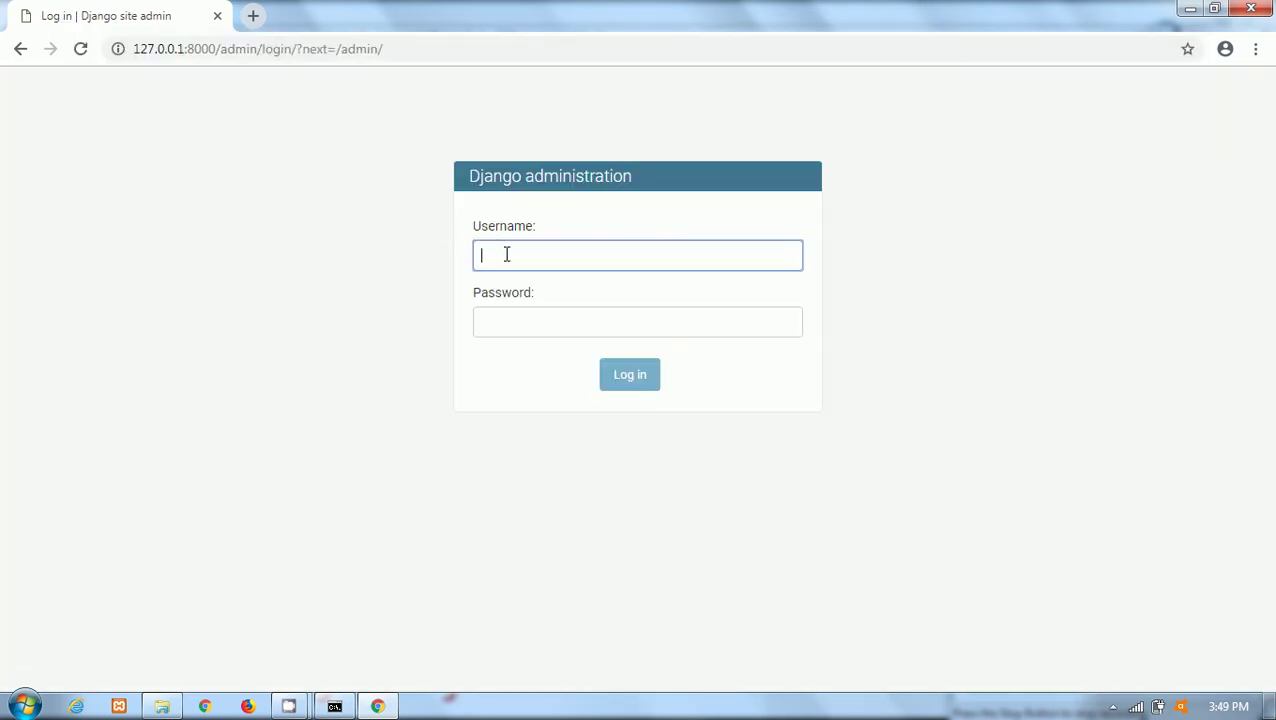
Log in with the admin credentials and open the Shop administration page.
{"action": "type", "text": "ad"}
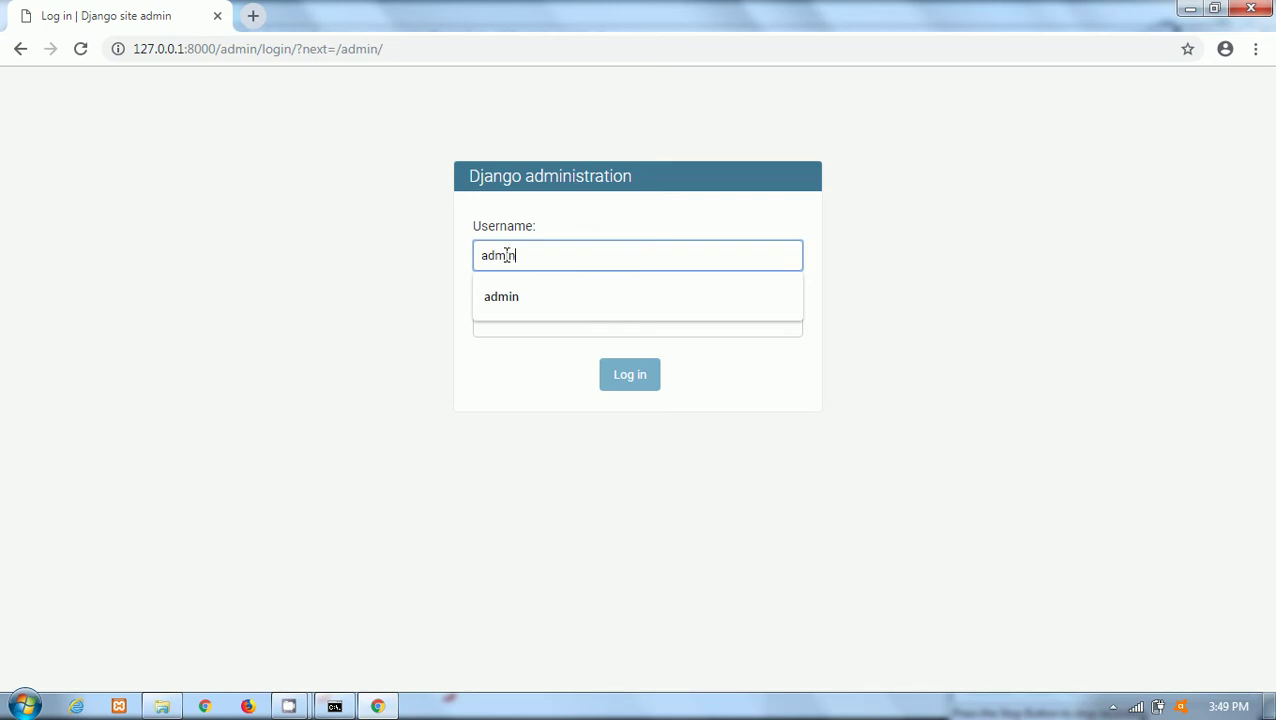
{"action": "type", "text": "min"}
{"action": "left_click", "coordinate": [521, 305]}
{"action": "left_click", "coordinate": [524, 322]}
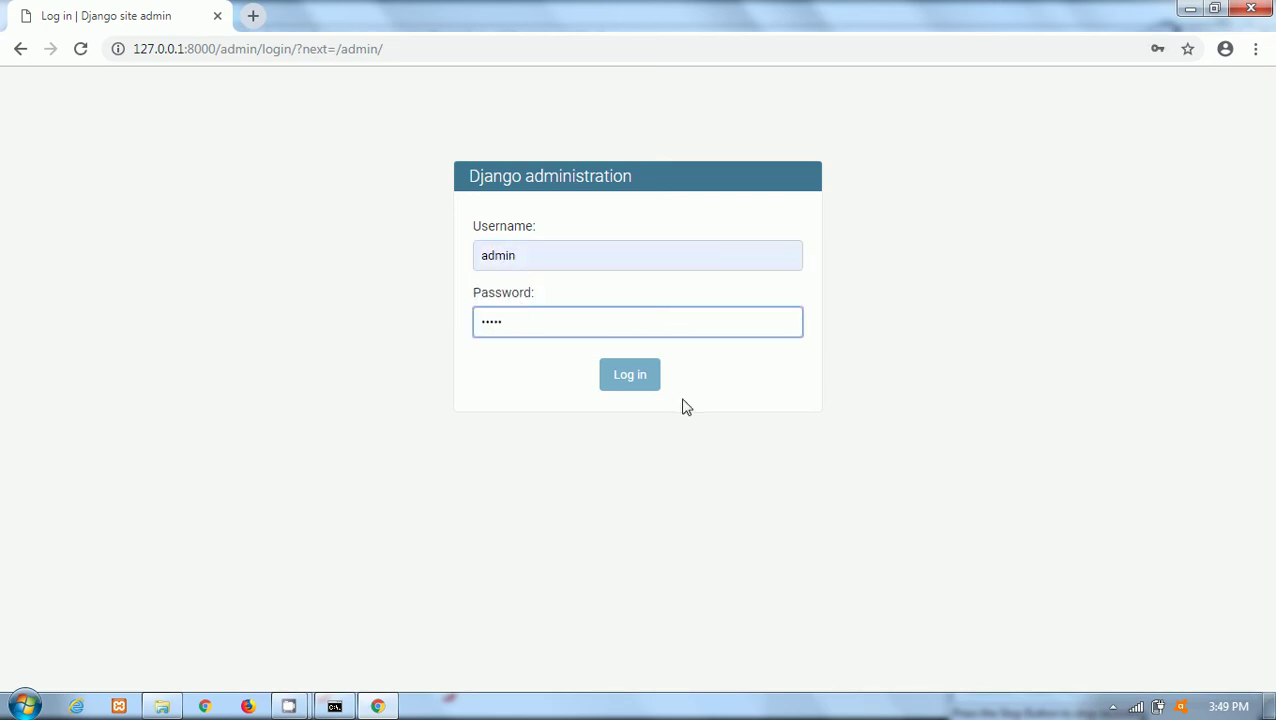
{"action": "left_click", "coordinate": [640, 386]}
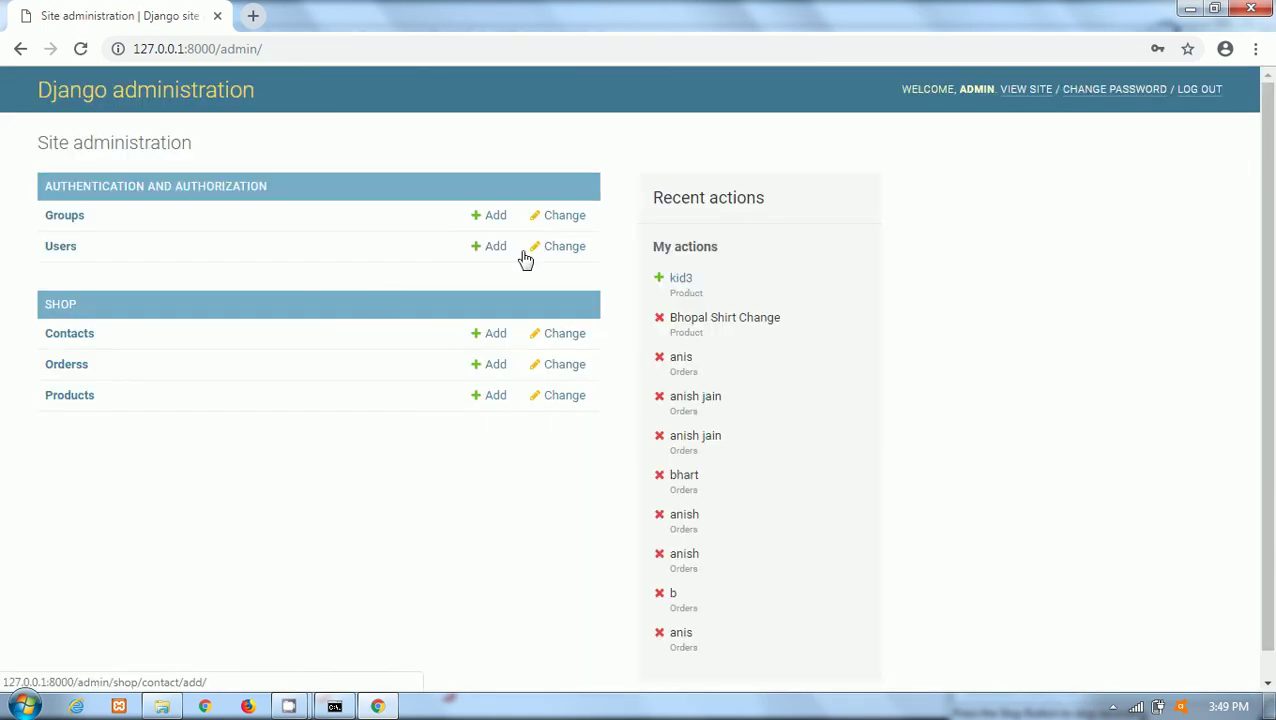
{"action": "left_click", "coordinate": [52, 306]}
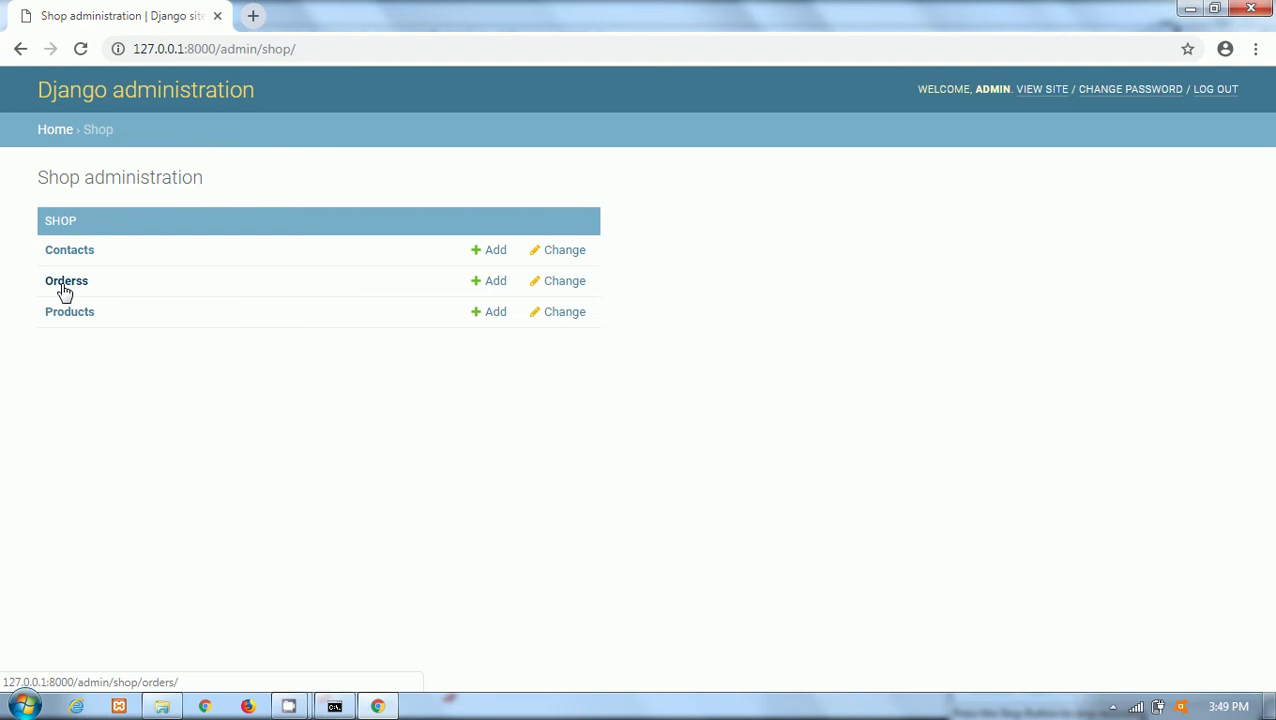
Open the Orders list and inspect the first order's details.
{"action": "left_click", "coordinate": [65, 288]}
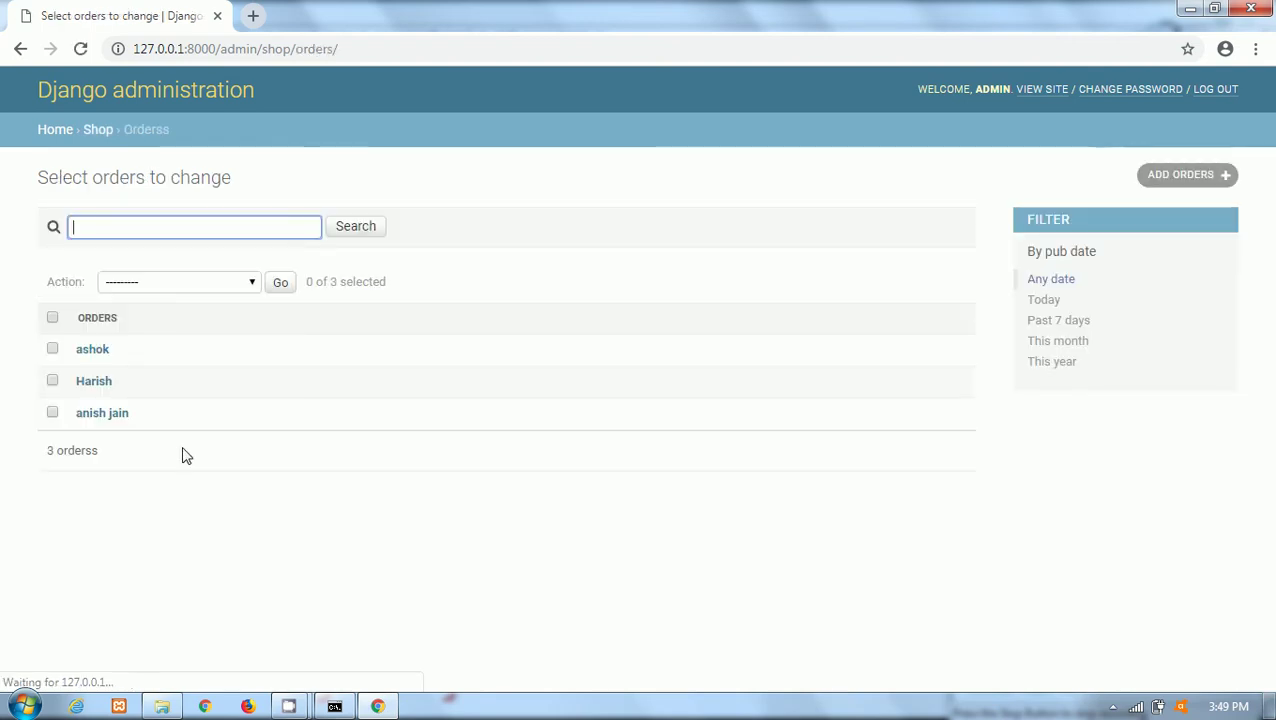
{"action": "left_click", "coordinate": [91, 352]}
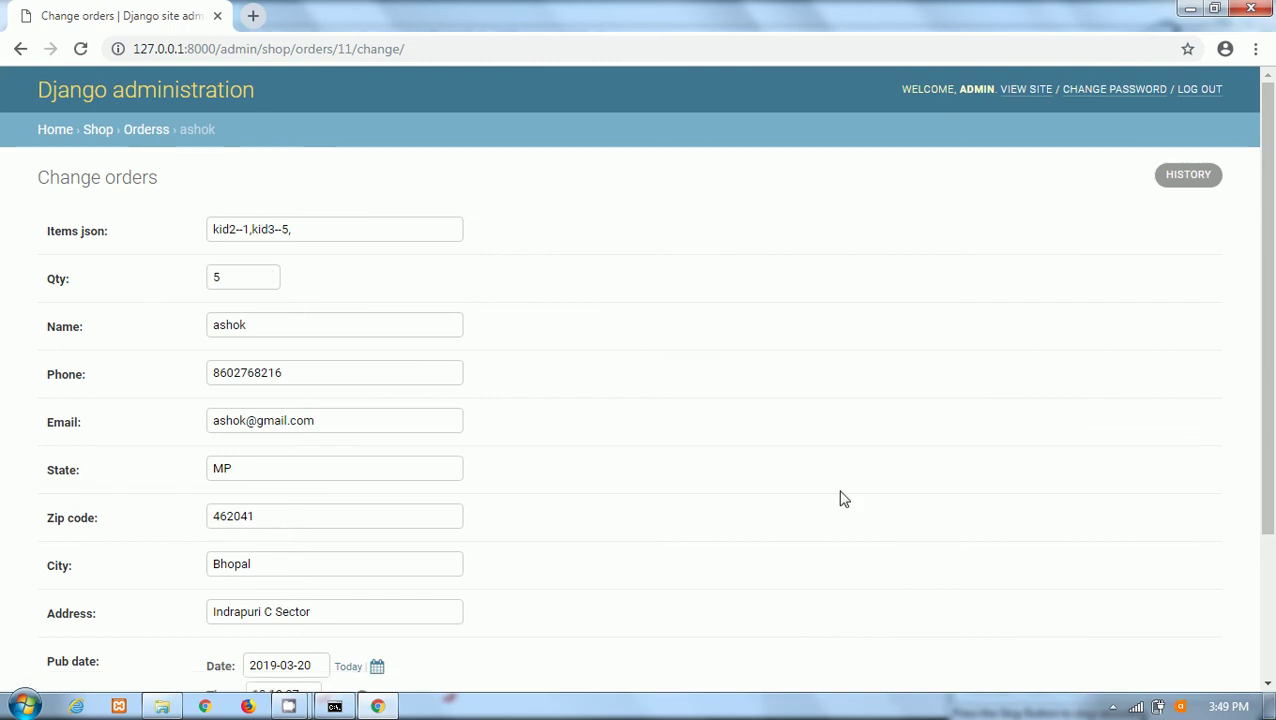
{"action": "left_click_drag", "start_coordinate": [1268, 290], "coordinate": [1270, 387]}
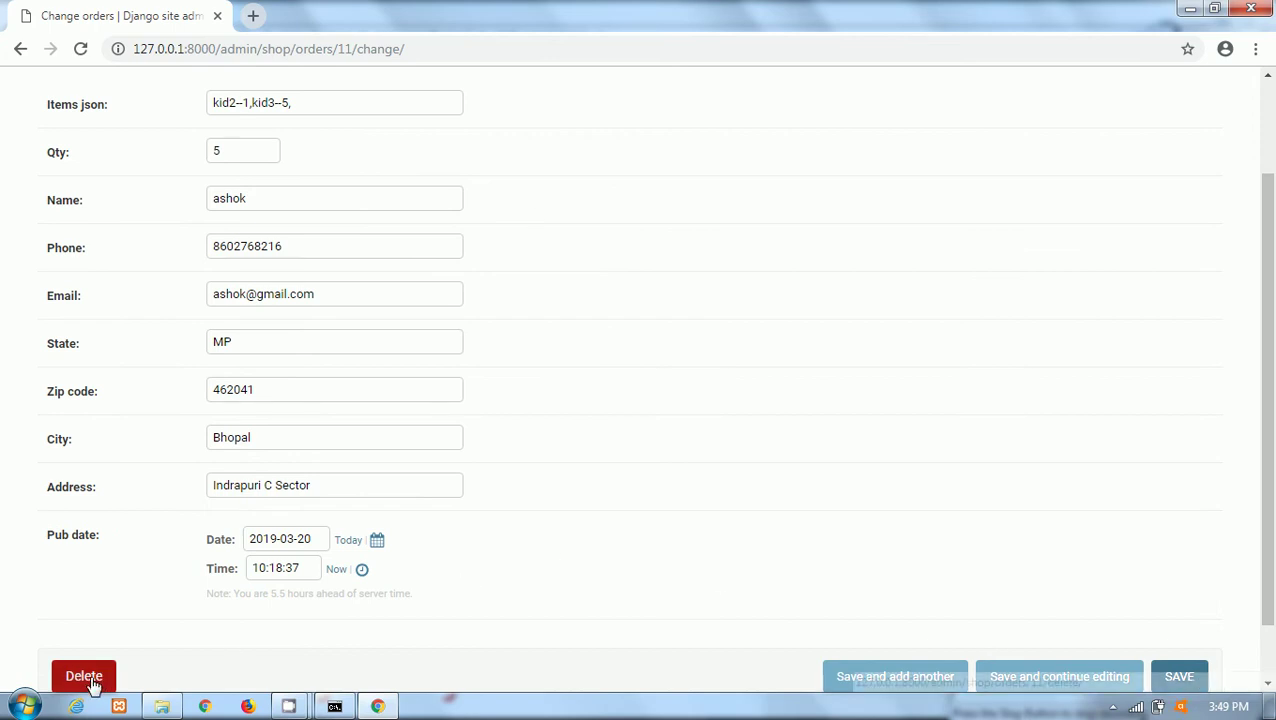
{"action": "left_click_drag", "start_coordinate": [1272, 341], "coordinate": [1271, 251]}
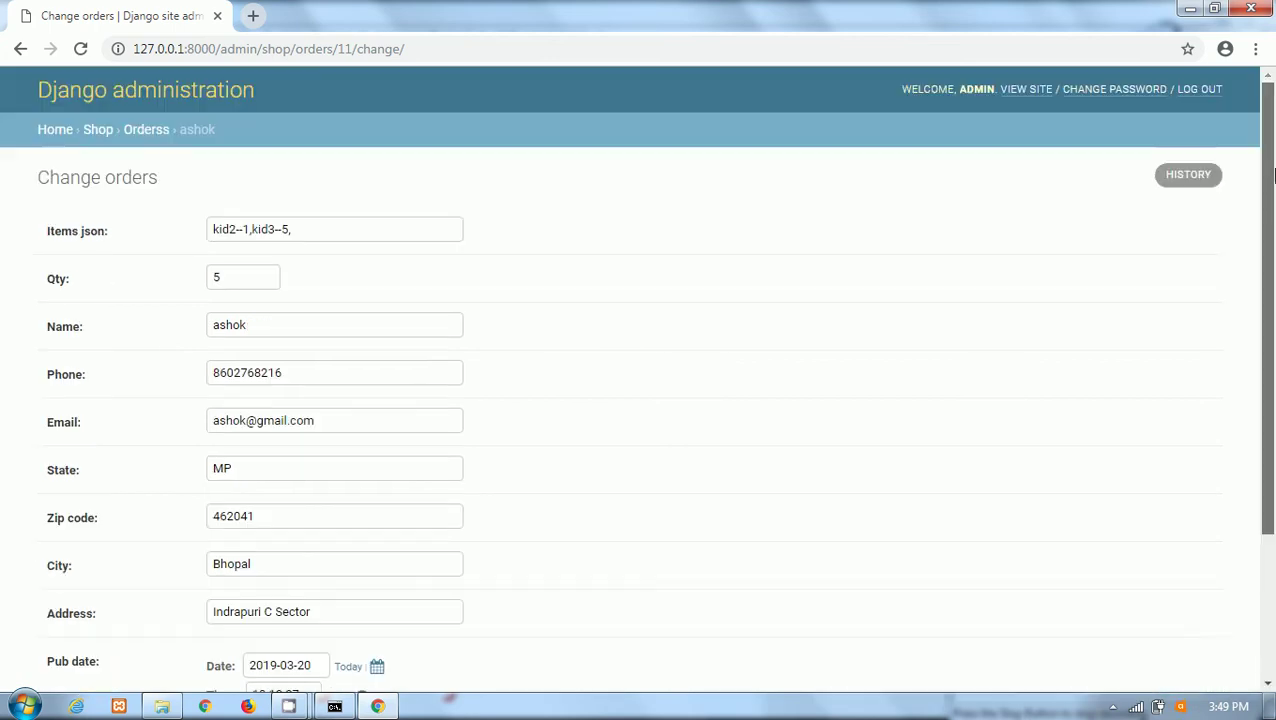
Check the empty Contacts list (0 contacts) and return to the Shop overview.
{"action": "left_click", "coordinate": [97, 130]}
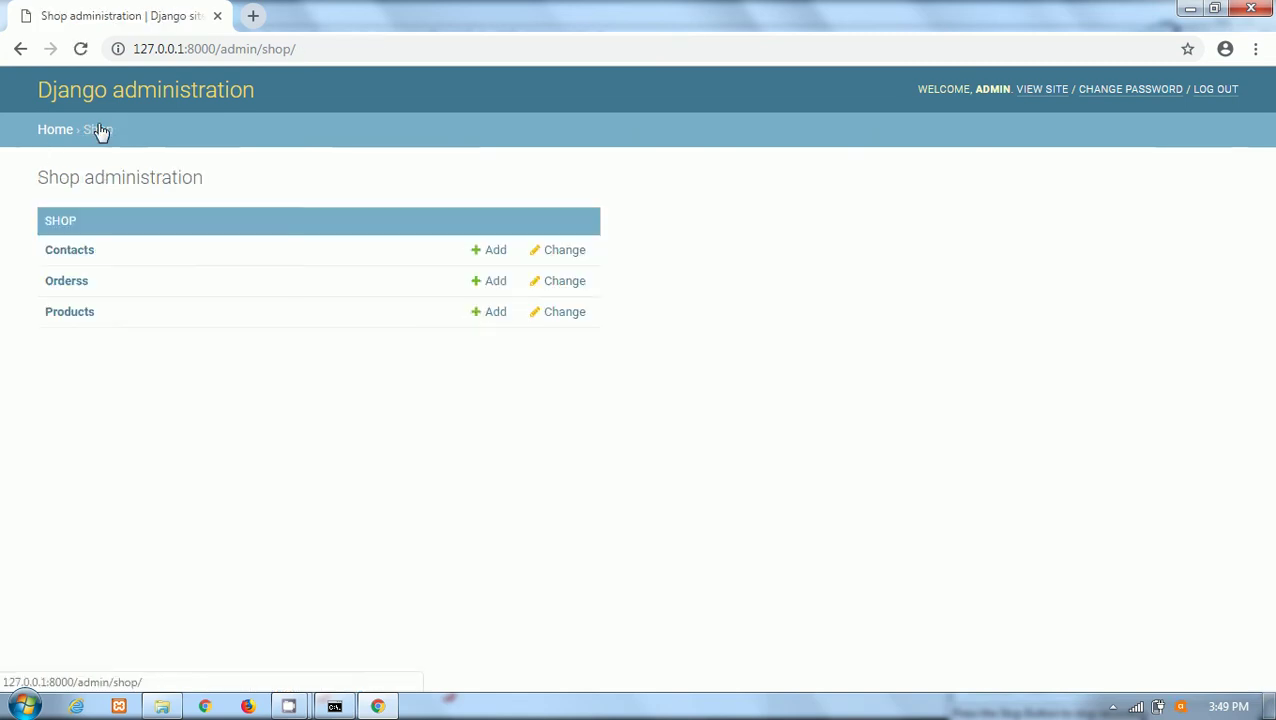
{"action": "left_click", "coordinate": [61, 258]}
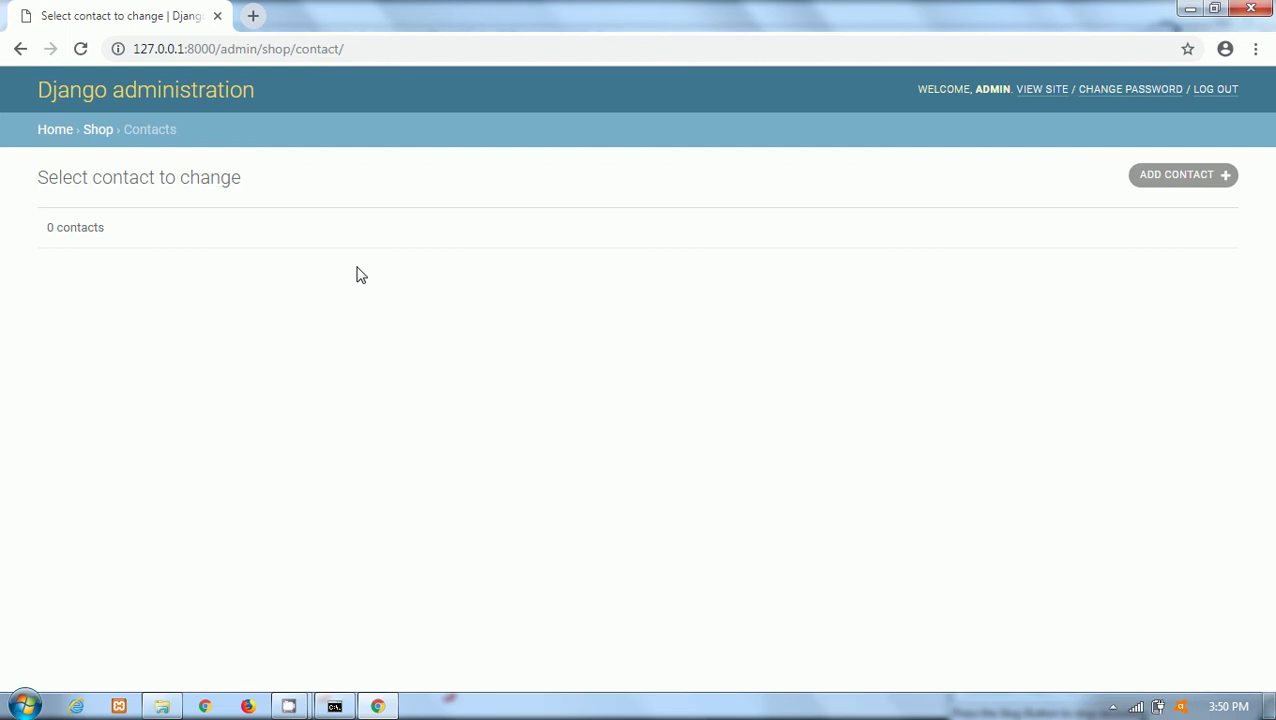
{"action": "left_click", "coordinate": [96, 129]}
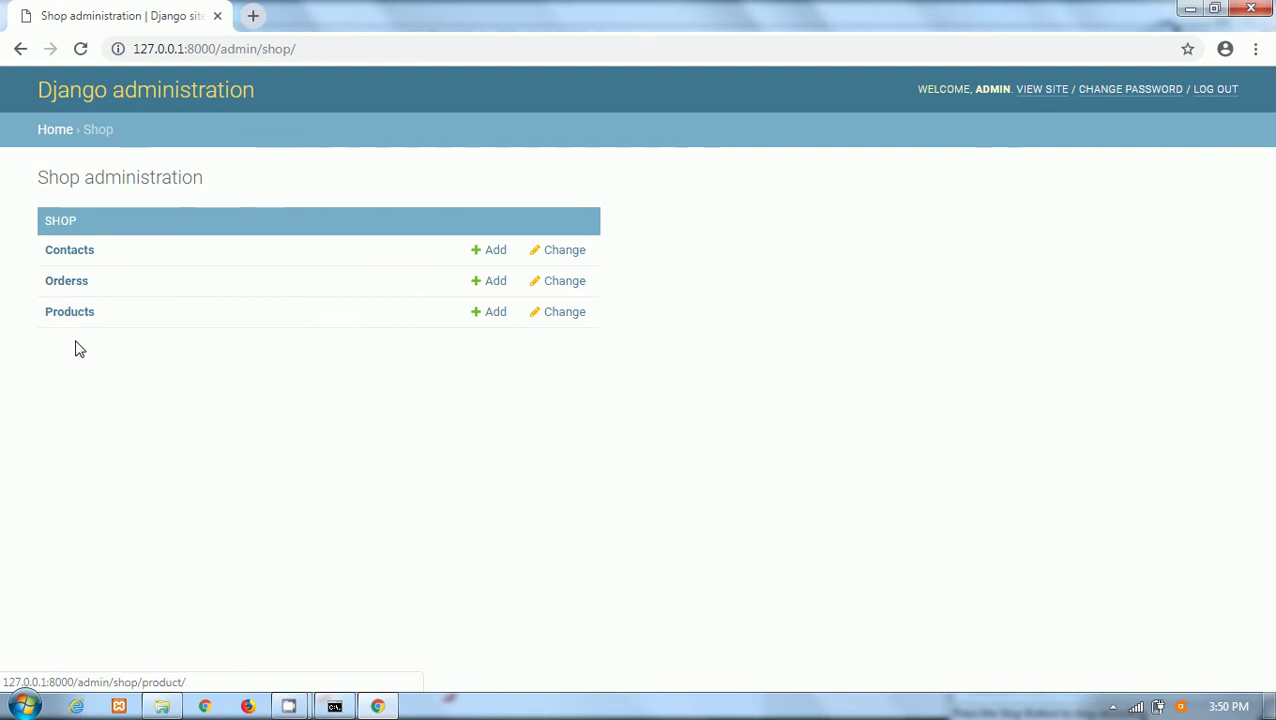
Open kid3 from the Products list, delete it with 'Yes, I'm sure', then choose ADD PRODUCT.
{"action": "left_click", "coordinate": [58, 314]}
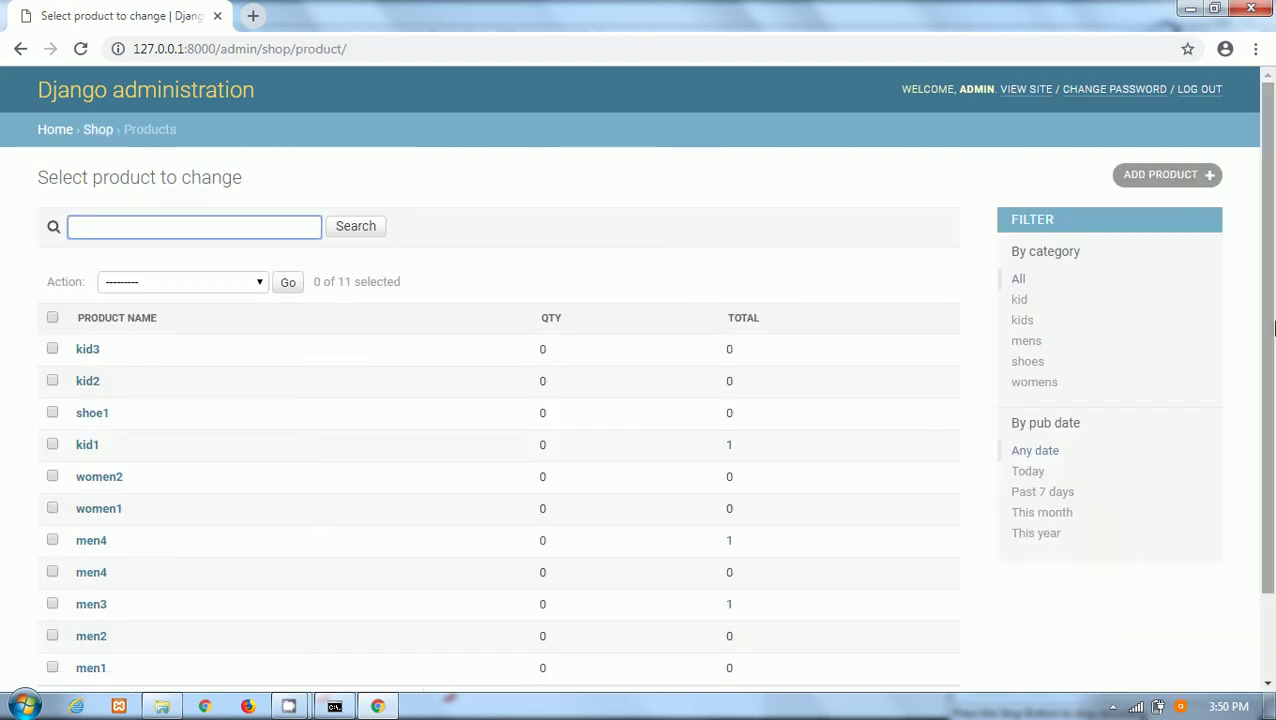
{"action": "scroll", "coordinate": [1274, 327], "scroll_direction": "down", "scroll_amount": 1}
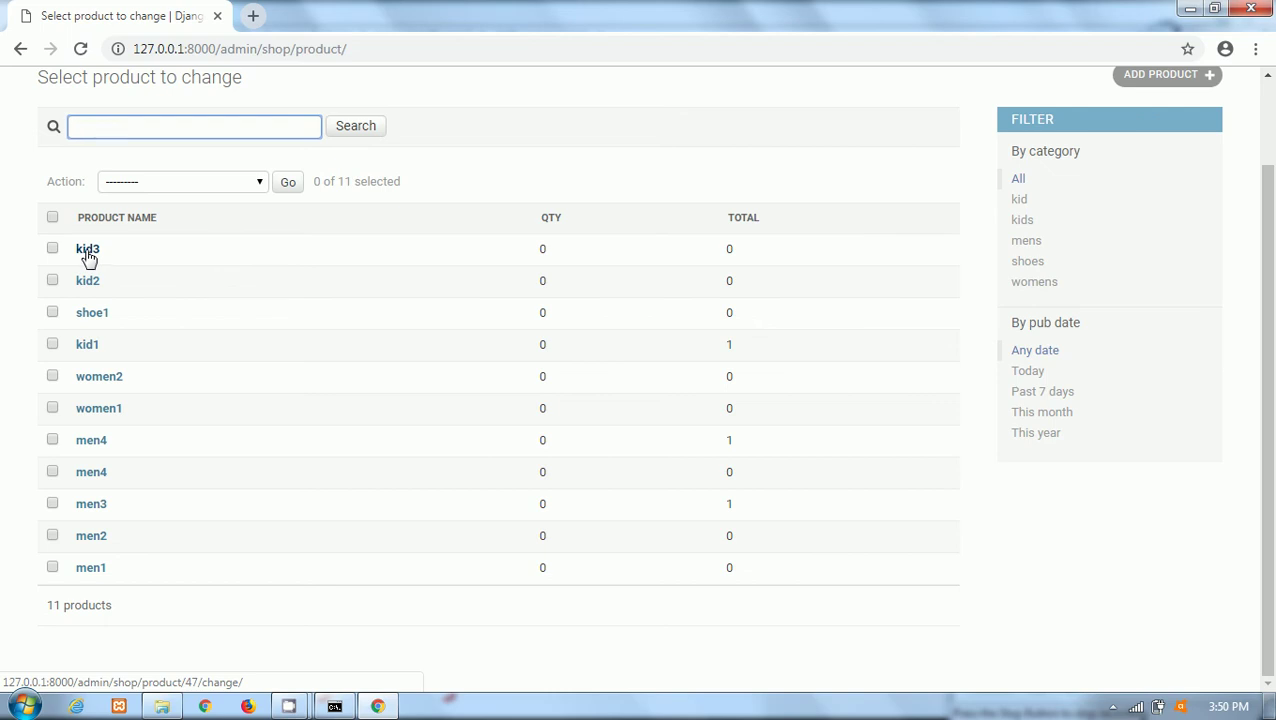
{"action": "left_click", "coordinate": [88, 251]}
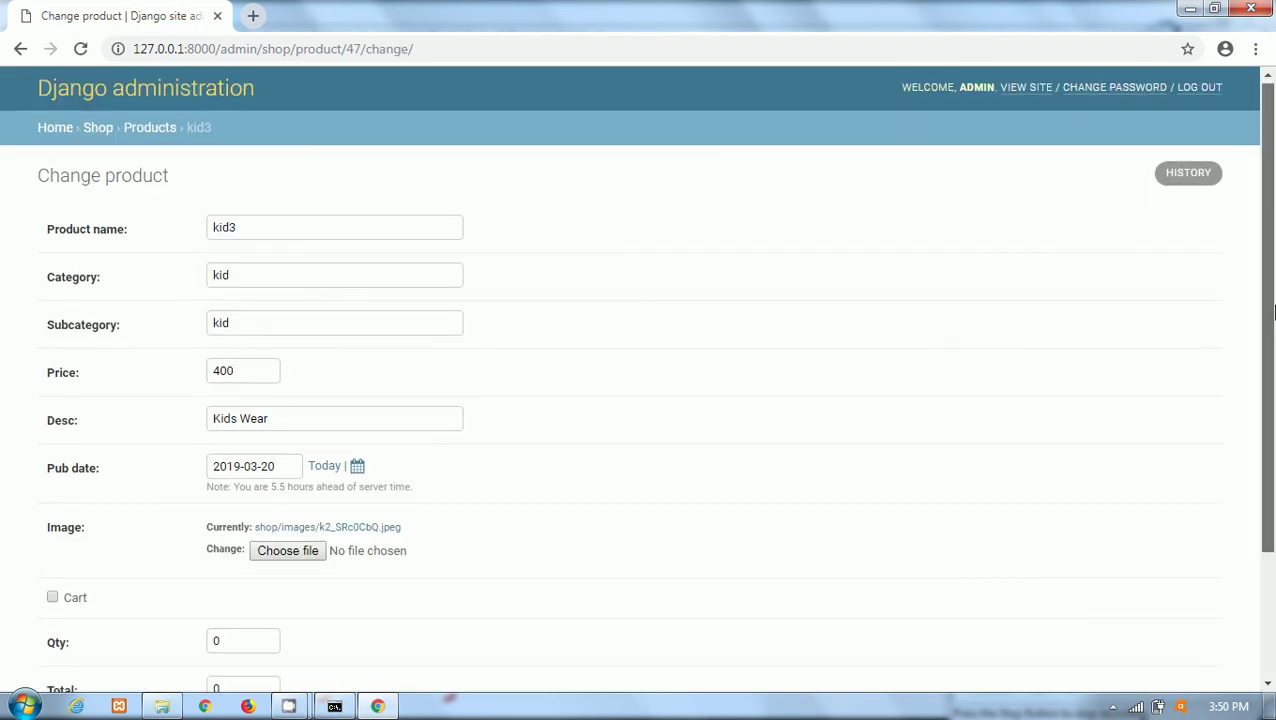
{"action": "scroll", "coordinate": [1274, 313], "scroll_direction": "down", "scroll_amount": 2}
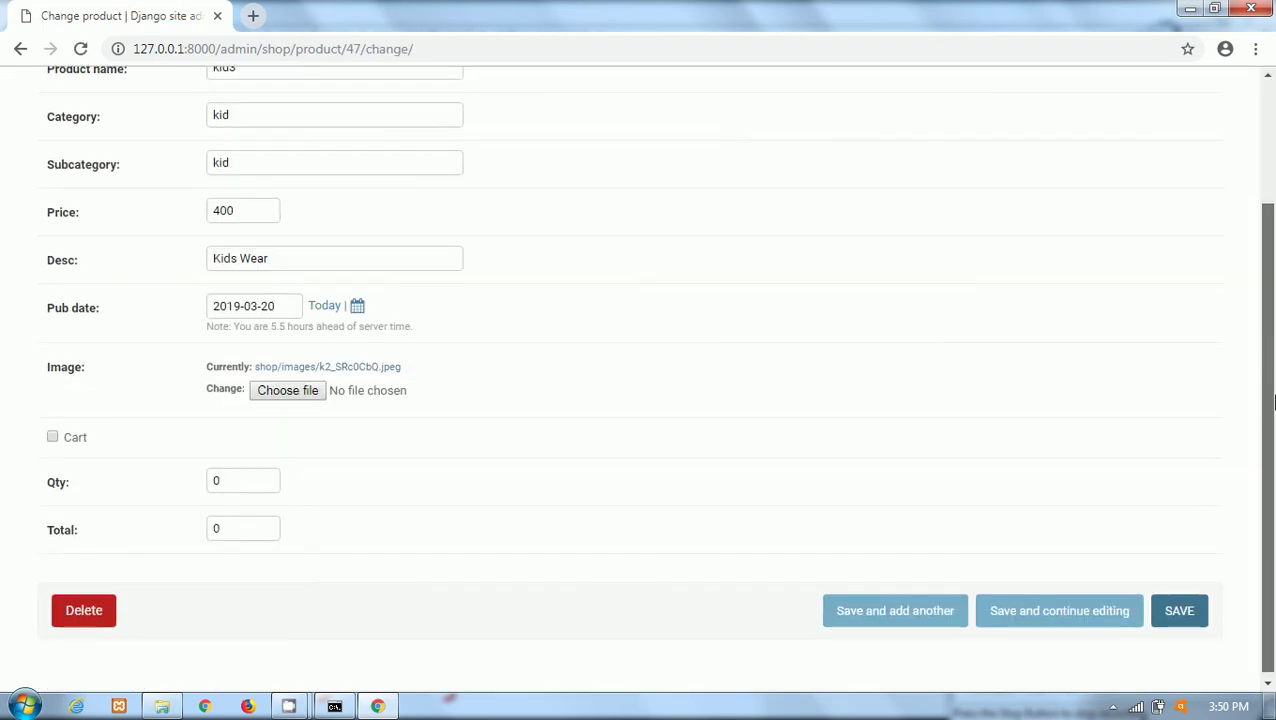
{"action": "left_click", "coordinate": [84, 604]}
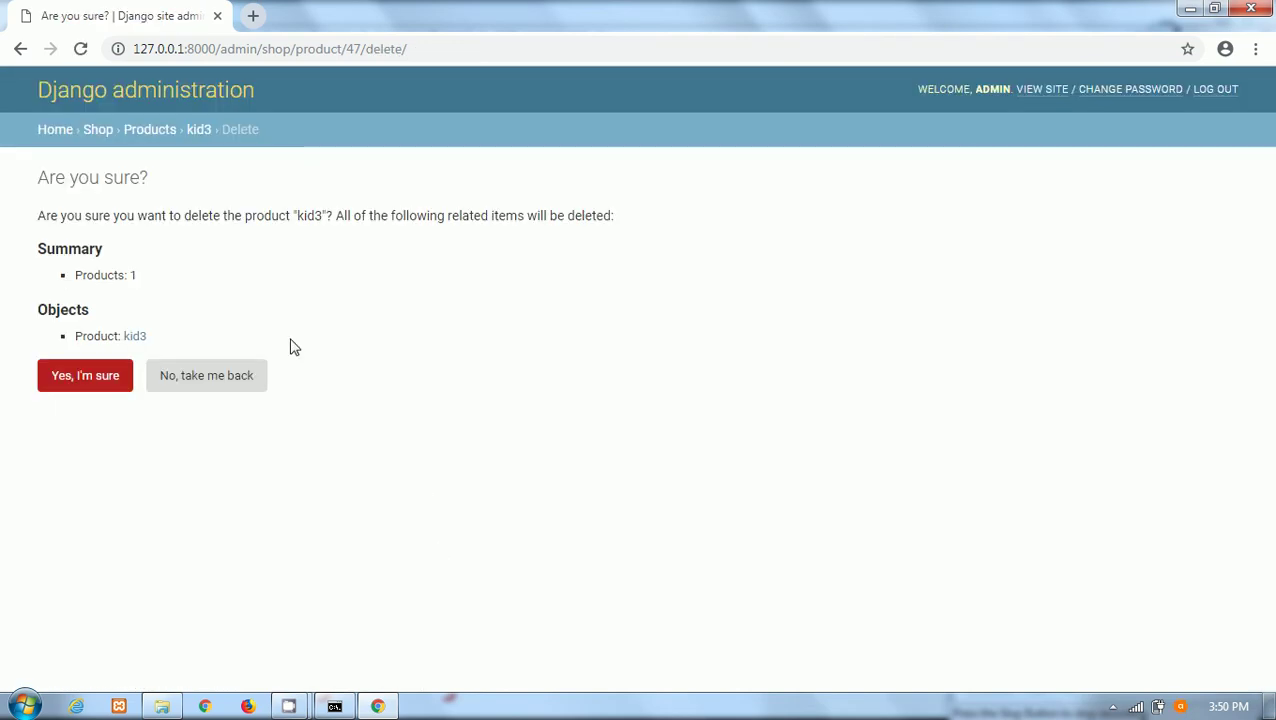
{"action": "left_click", "coordinate": [55, 378]}
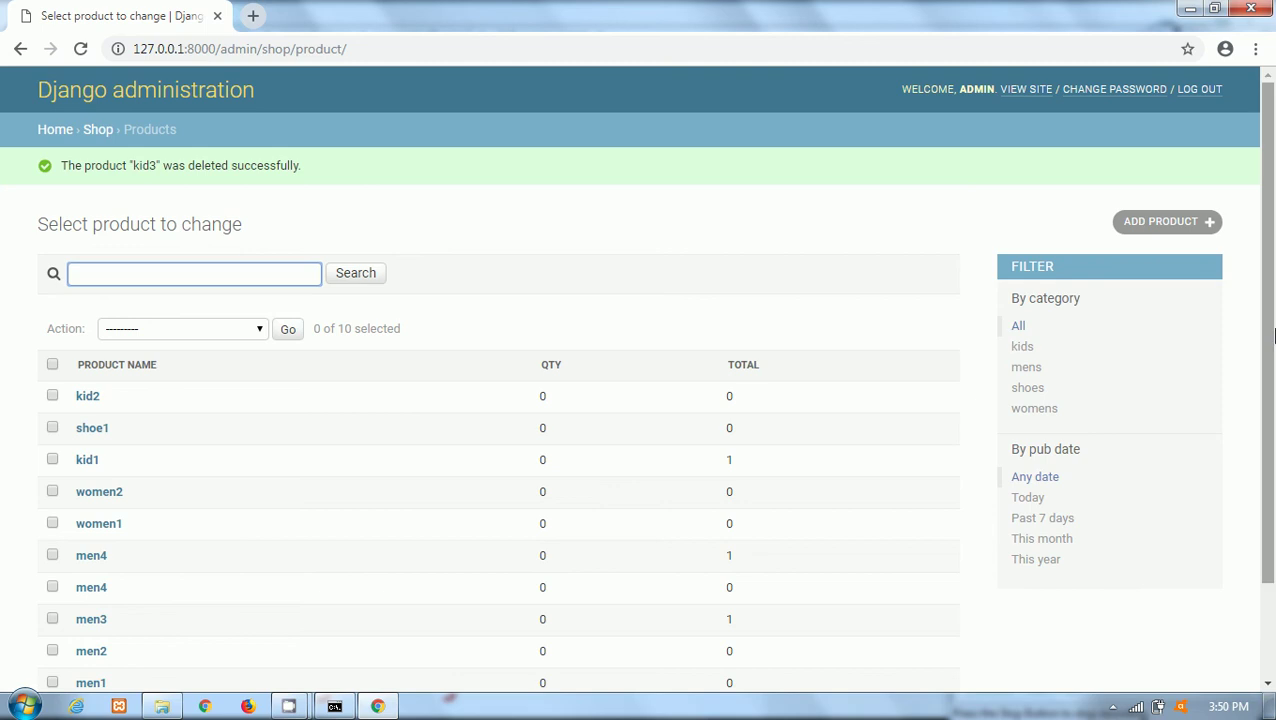
{"action": "scroll", "coordinate": [660, 450], "scroll_direction": "down", "scroll_amount": 2}
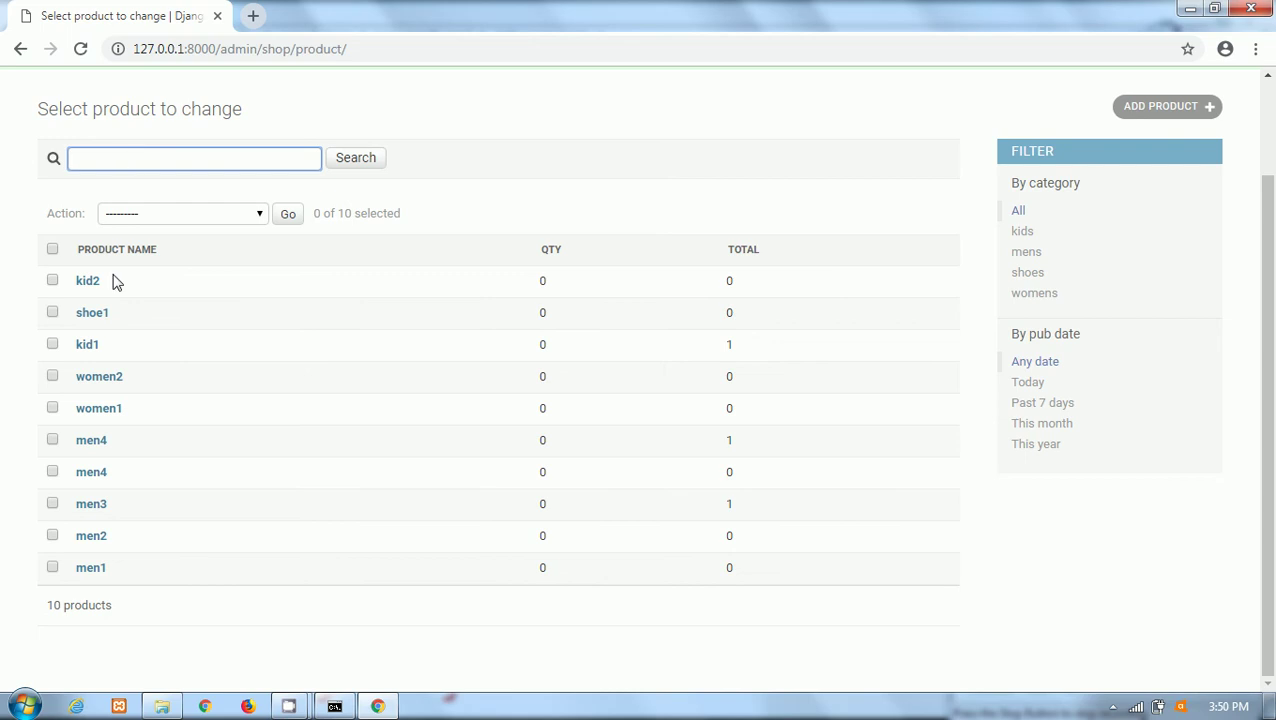
{"action": "left_click", "coordinate": [1188, 114]}
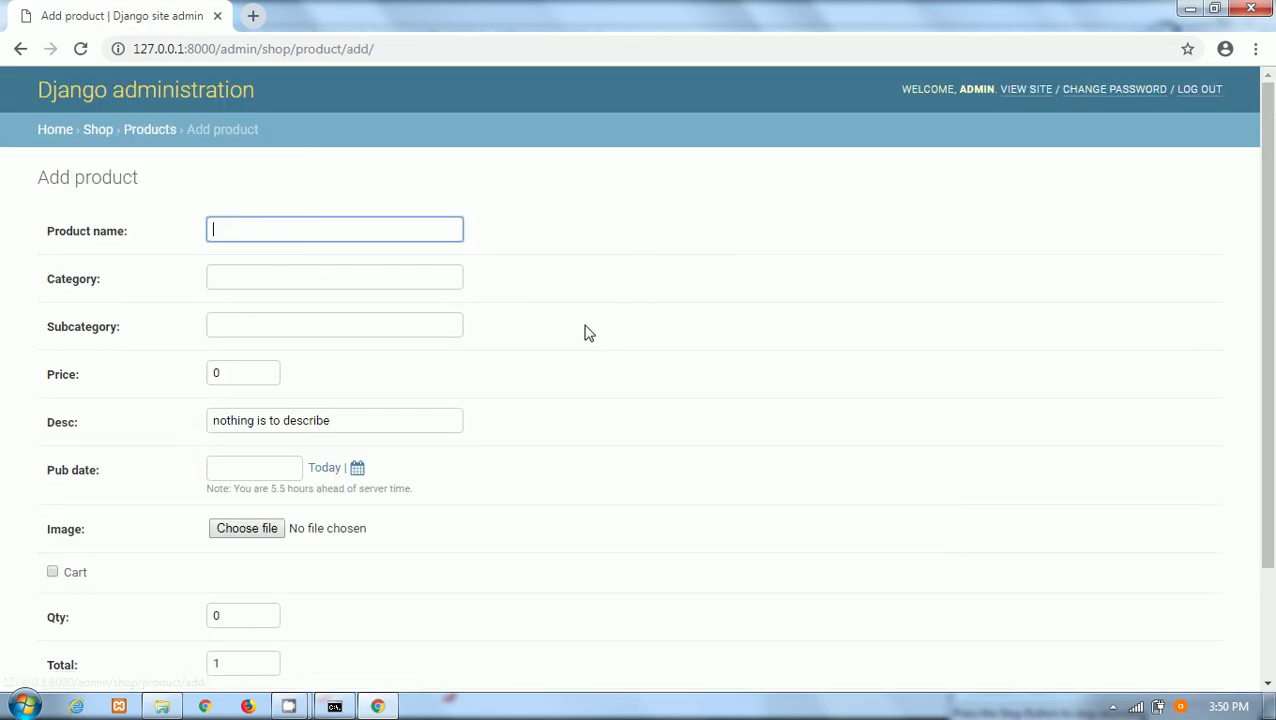
Name the new product kid4 and set both Category and Subcategory to kid.
{"action": "left_click", "coordinate": [248, 231]}
{"action": "type", "text": "ki"}
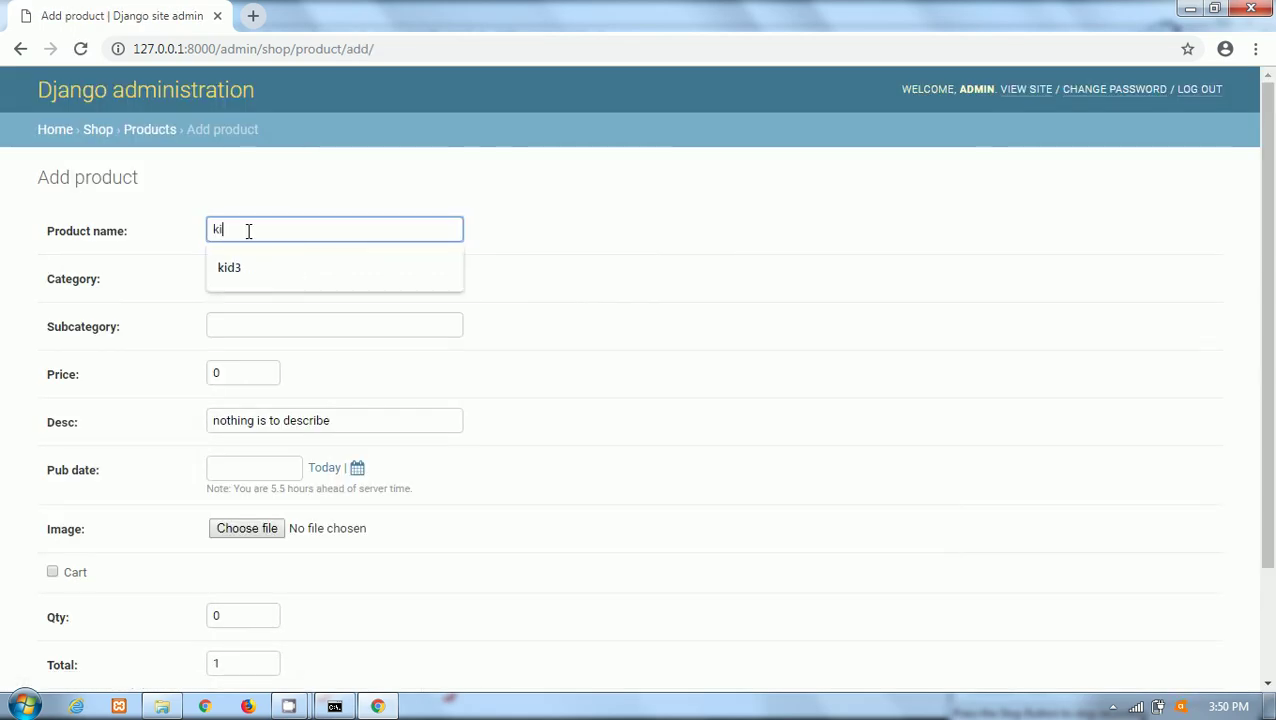
{"action": "type", "text": "d3"}
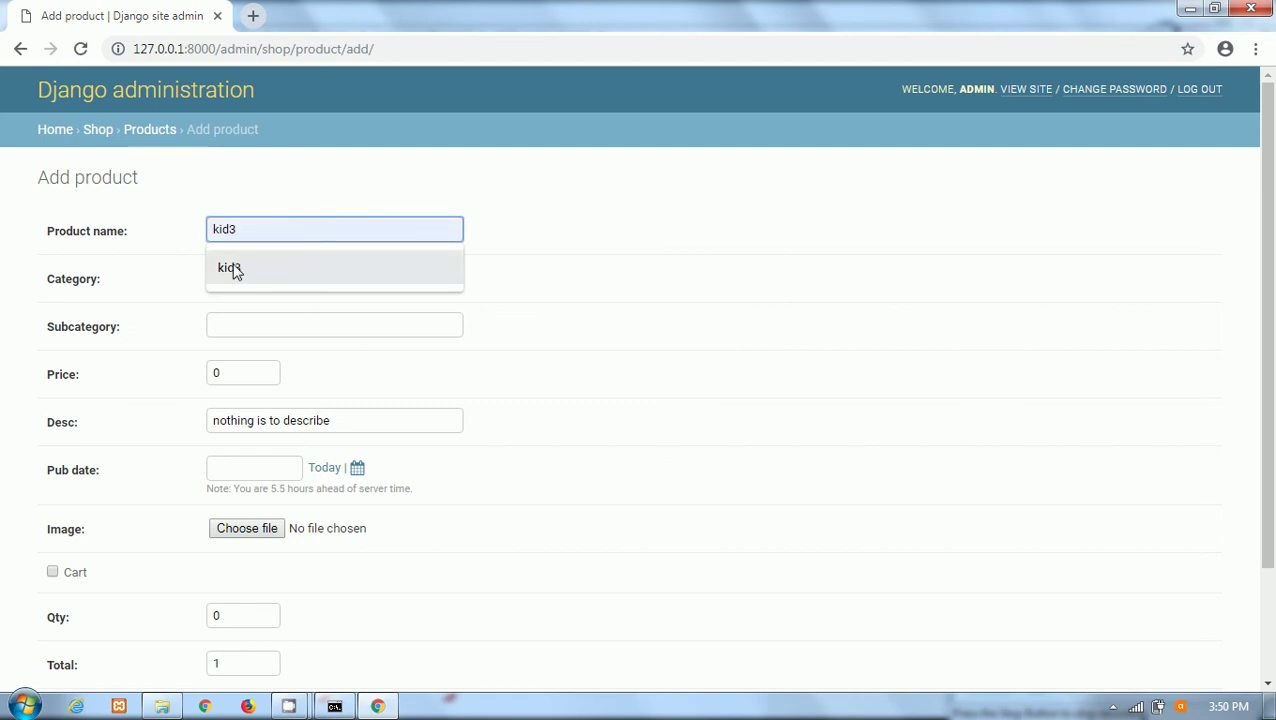
{"action": "left_click", "coordinate": [236, 269]}
{"action": "left_click", "coordinate": [233, 226]}
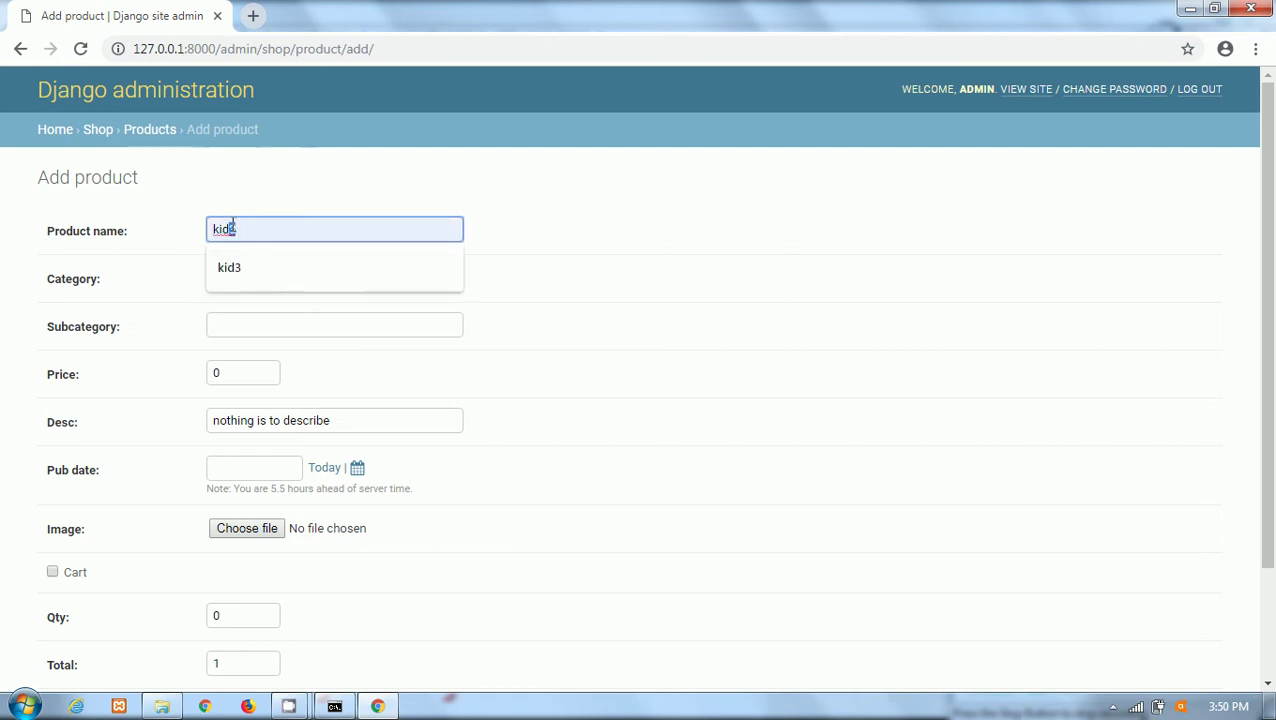
{"action": "type", "text": "4"}
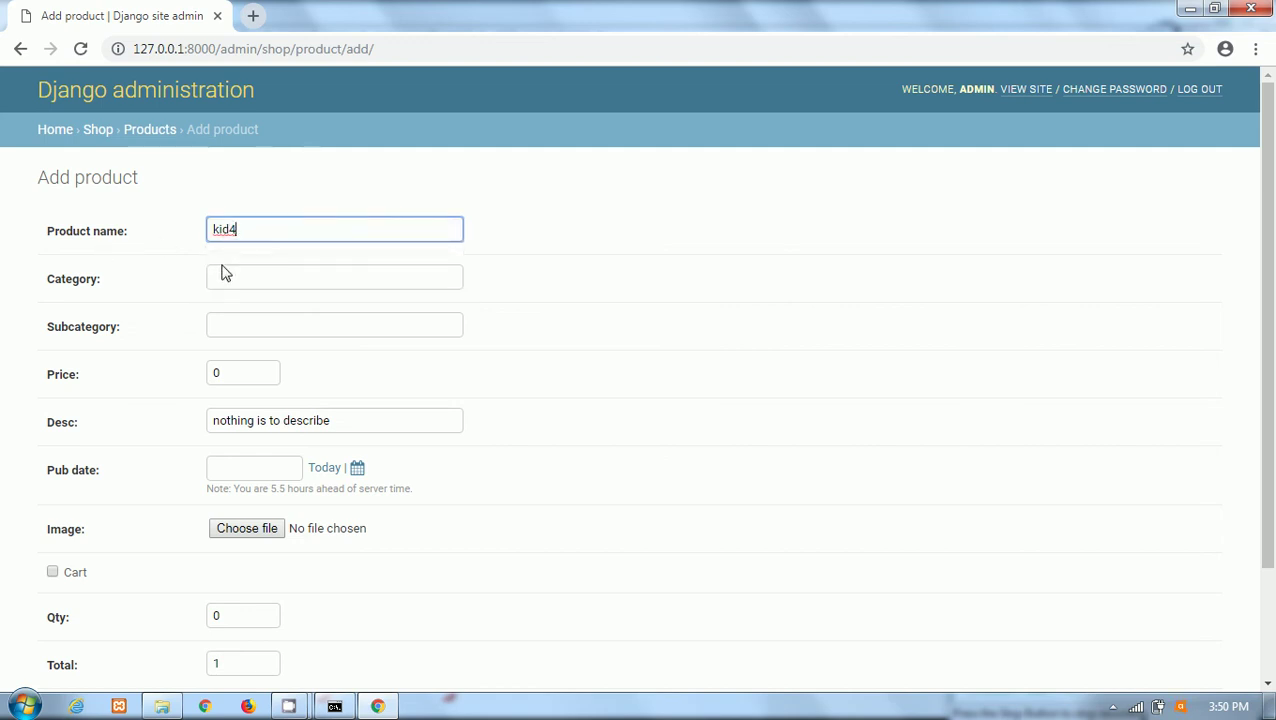
{"action": "left_click", "coordinate": [226, 275]}
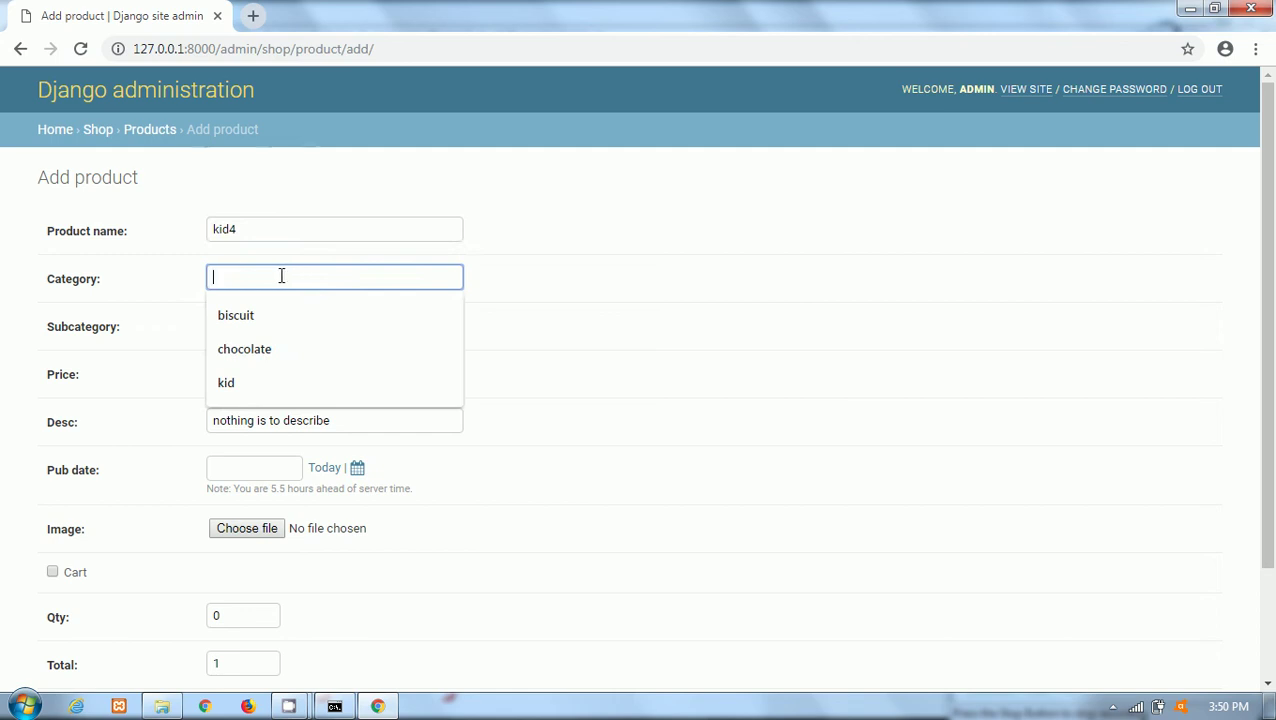
{"action": "left_click", "coordinate": [229, 370]}
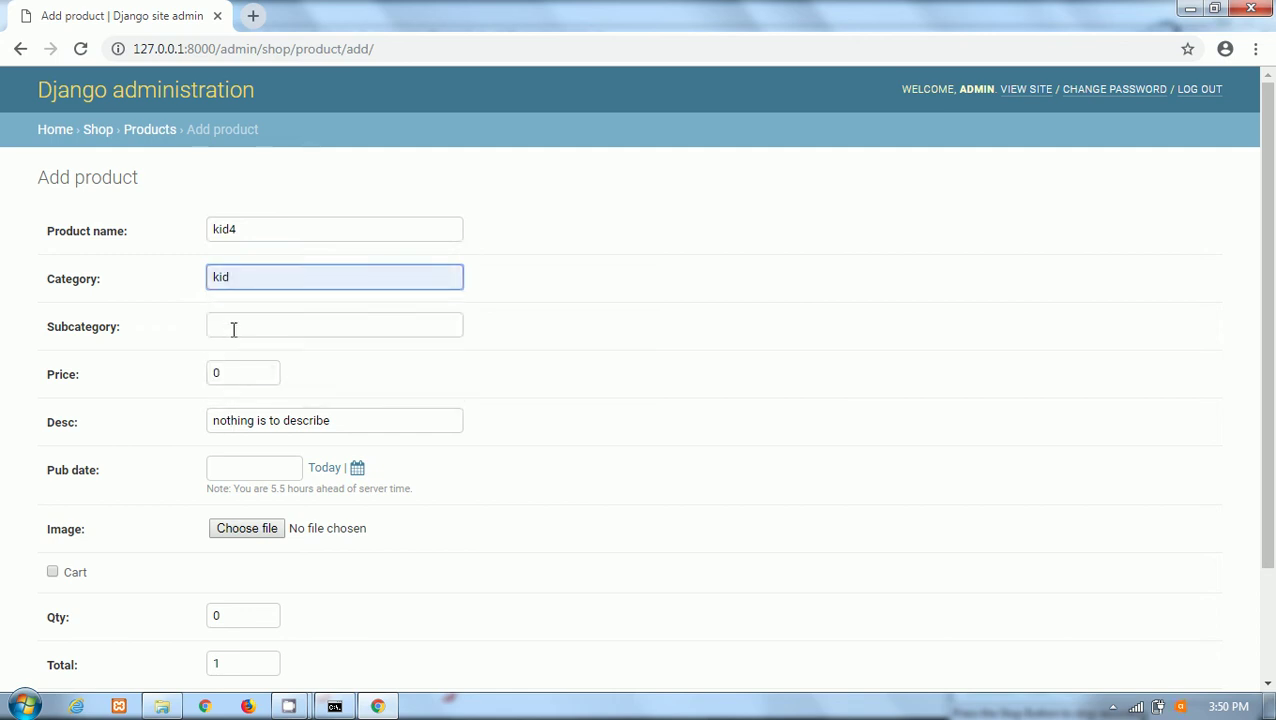
{"action": "left_click", "coordinate": [233, 329]}
{"action": "left_click", "coordinate": [226, 398]}
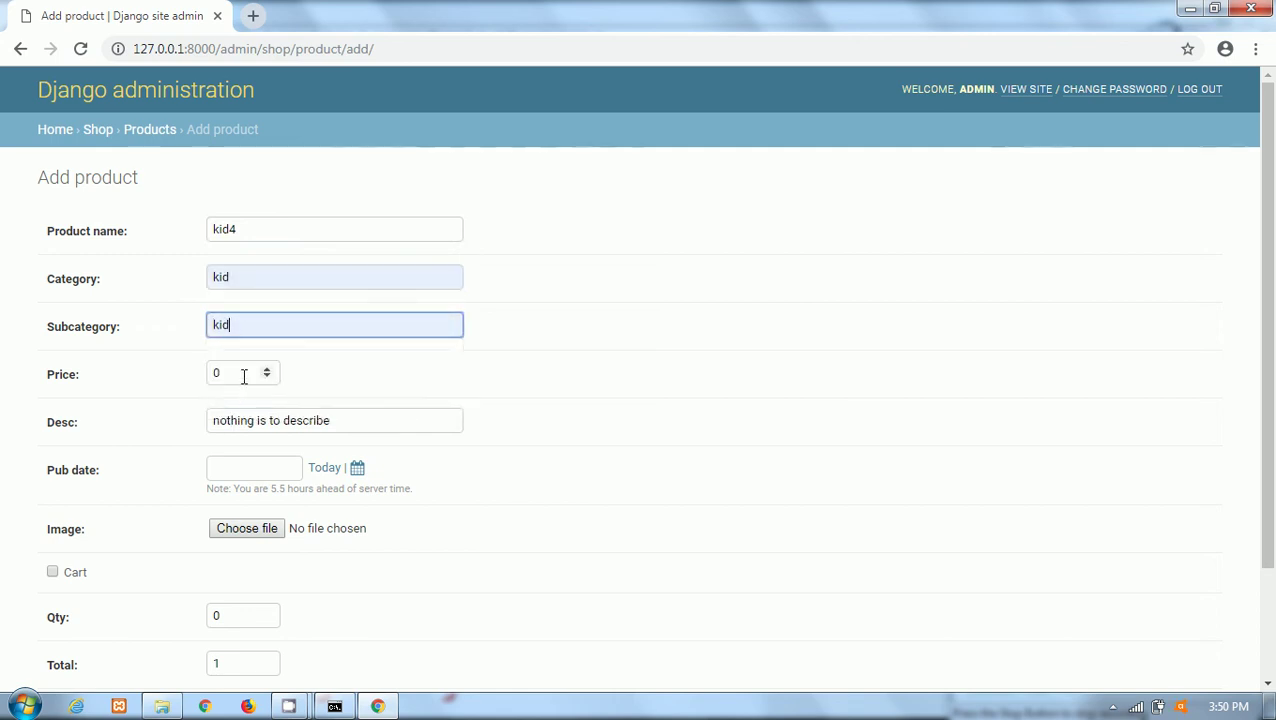
Enter price 500, description Kids Wear, and today's pub date 2019-03-20.
{"action": "key", "text": "Tab"}
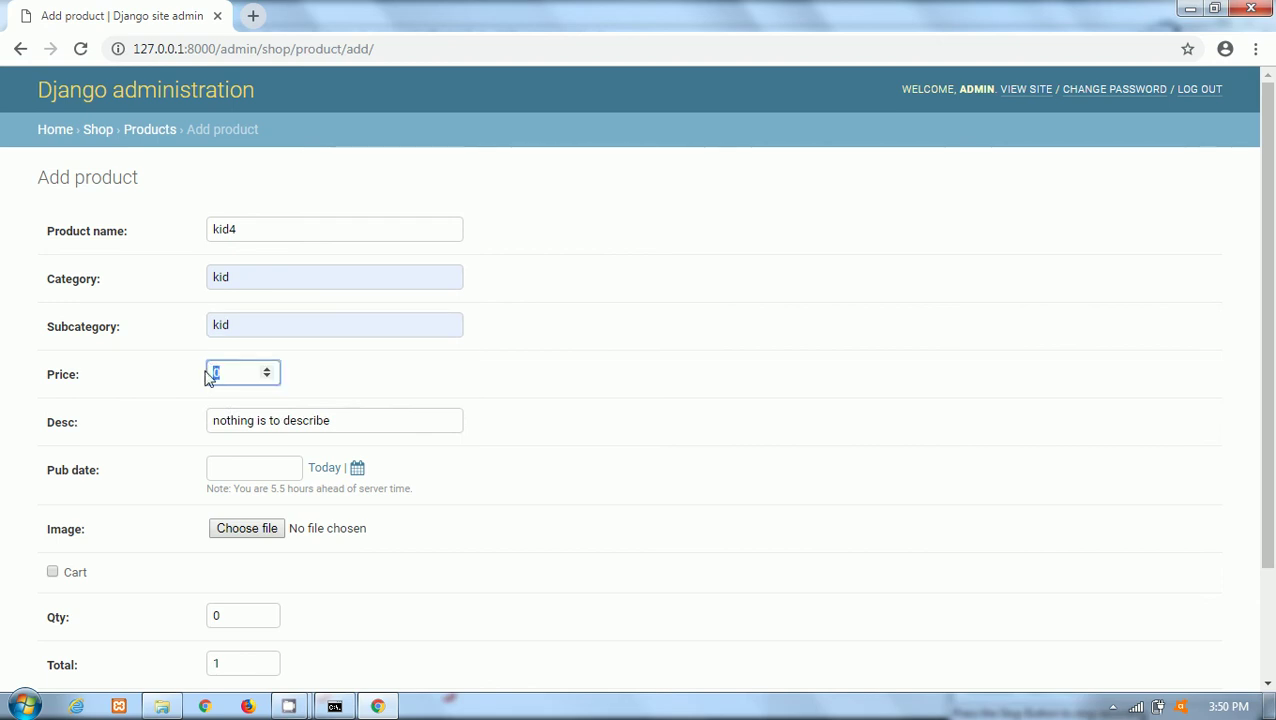
{"action": "type", "text": "500"}
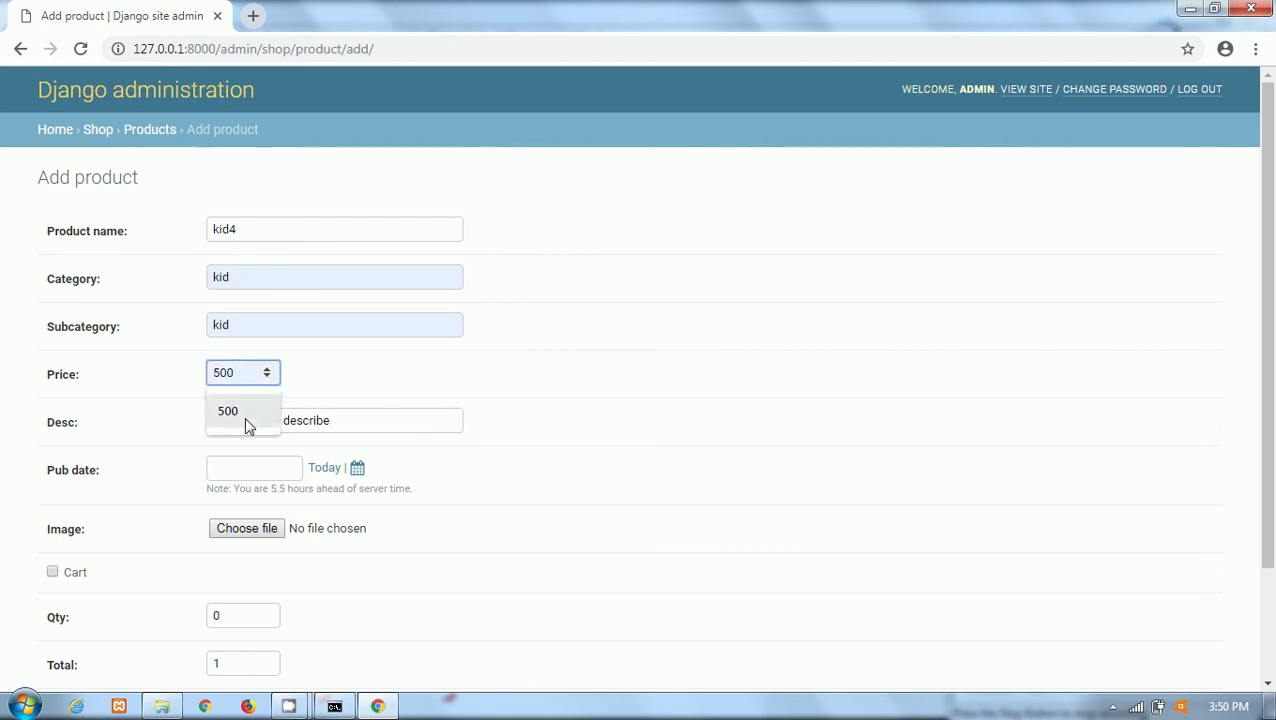
{"action": "left_click", "coordinate": [244, 411]}
{"action": "left_click_drag", "start_coordinate": [360, 420], "coordinate": [184, 428]}
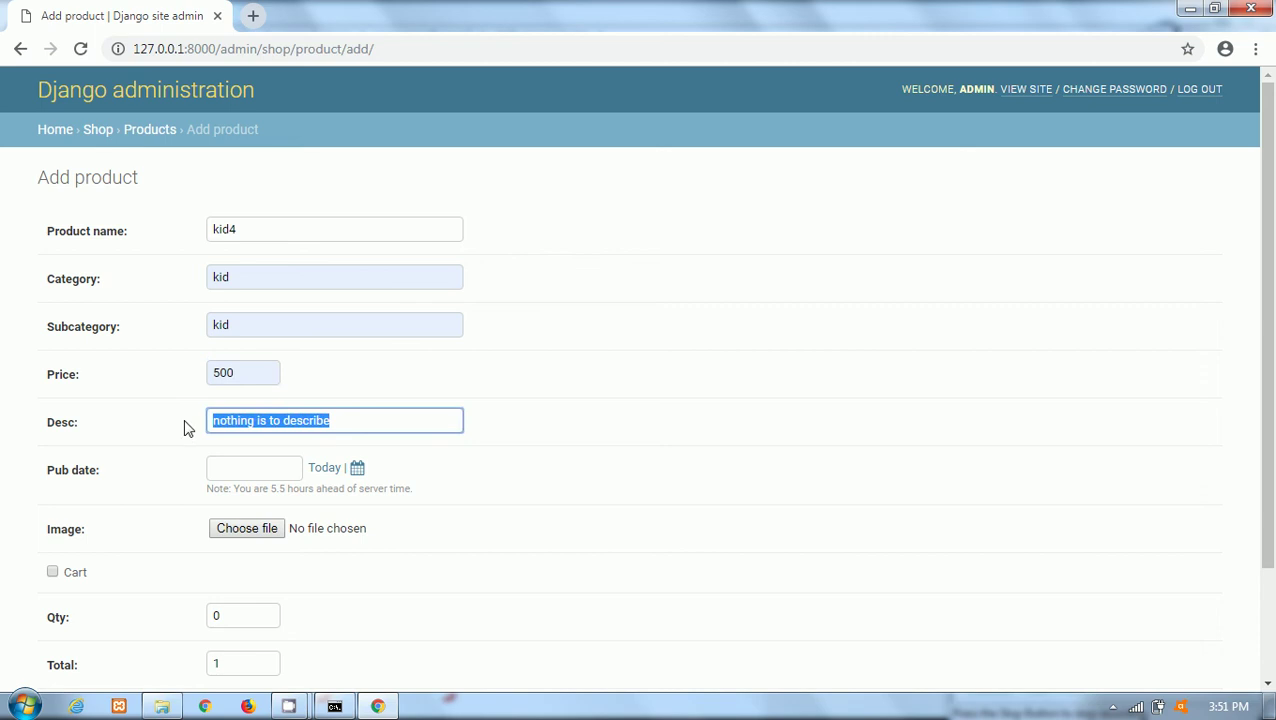
{"action": "type", "text": "kid"}
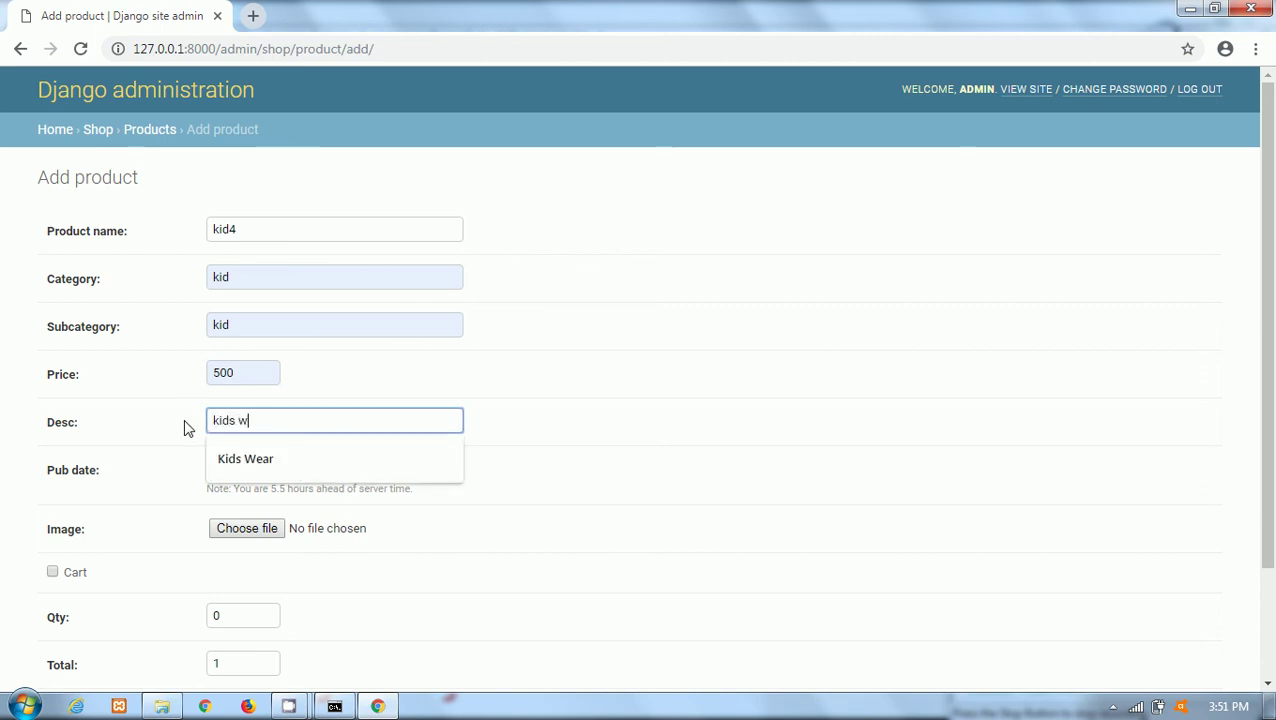
{"action": "left_click", "coordinate": [240, 459]}
{"action": "left_click", "coordinate": [330, 470]}
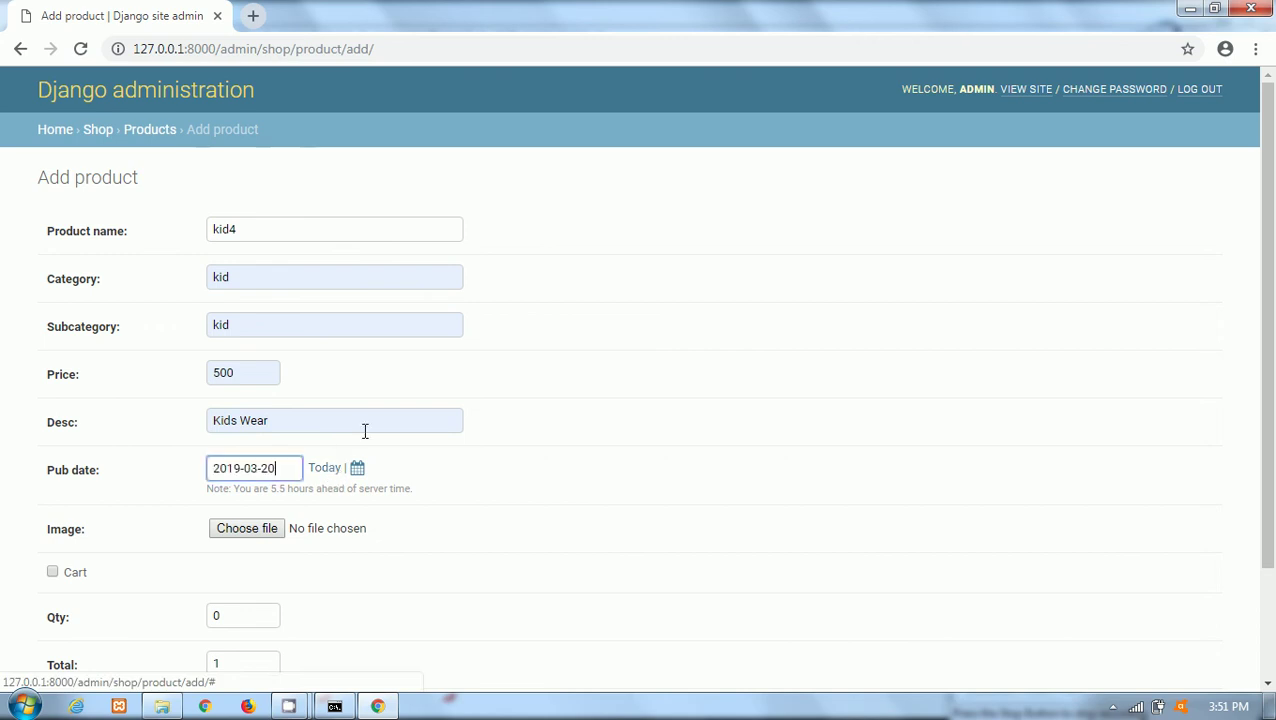
{"action": "left_click", "coordinate": [357, 469]}
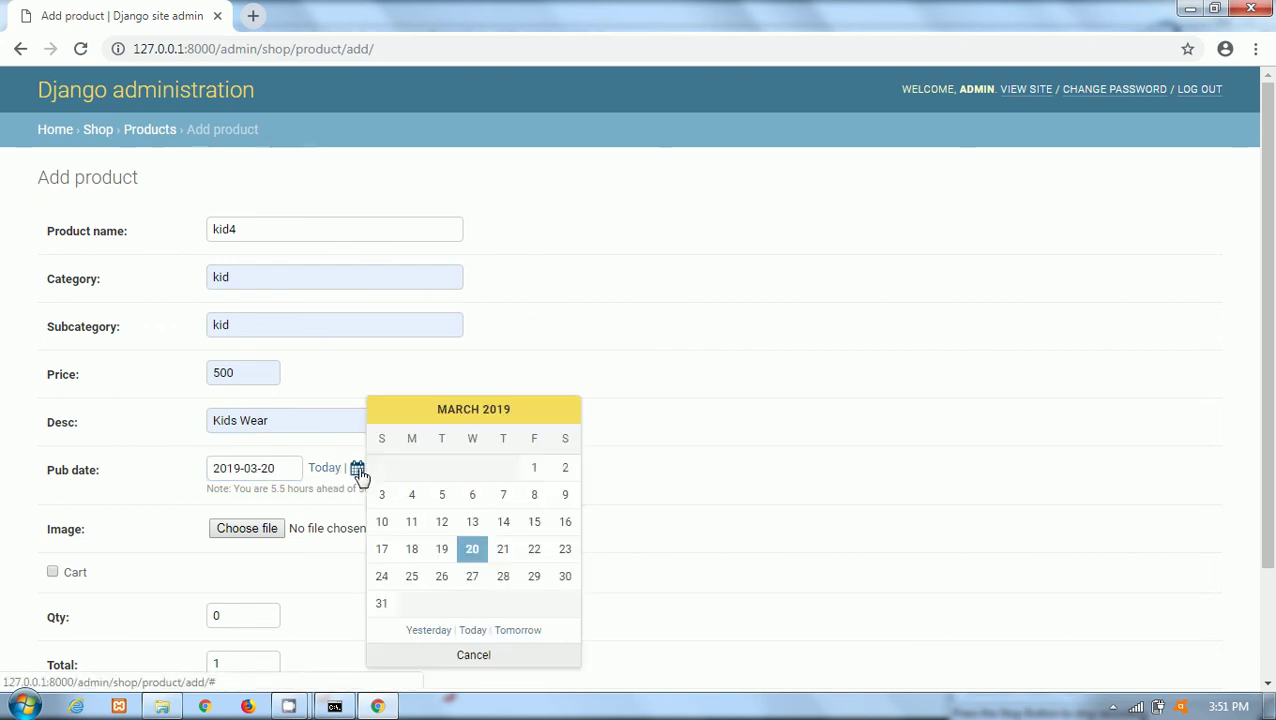
{"action": "left_click", "coordinate": [735, 347]}
Attach k3.jpeg as the kid4 product image.
{"action": "left_click", "coordinate": [245, 530]}
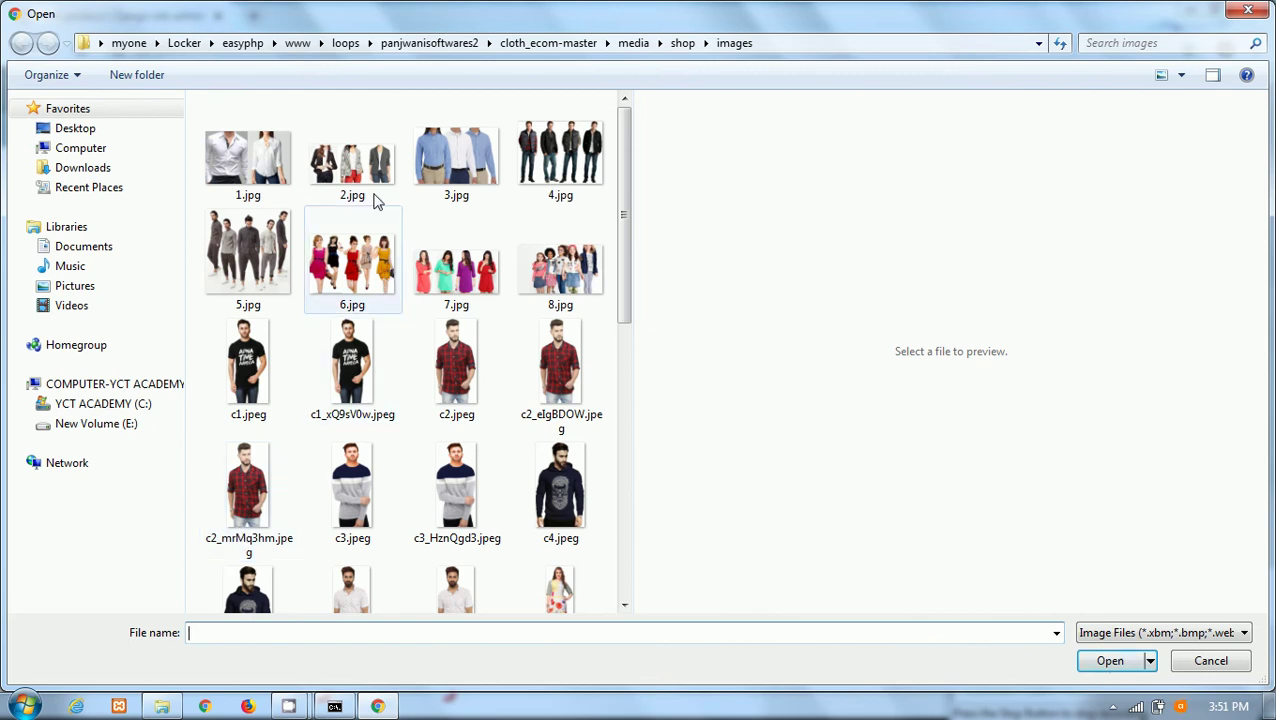
{"action": "left_click_drag", "start_coordinate": [626, 230], "coordinate": [661, 521]}
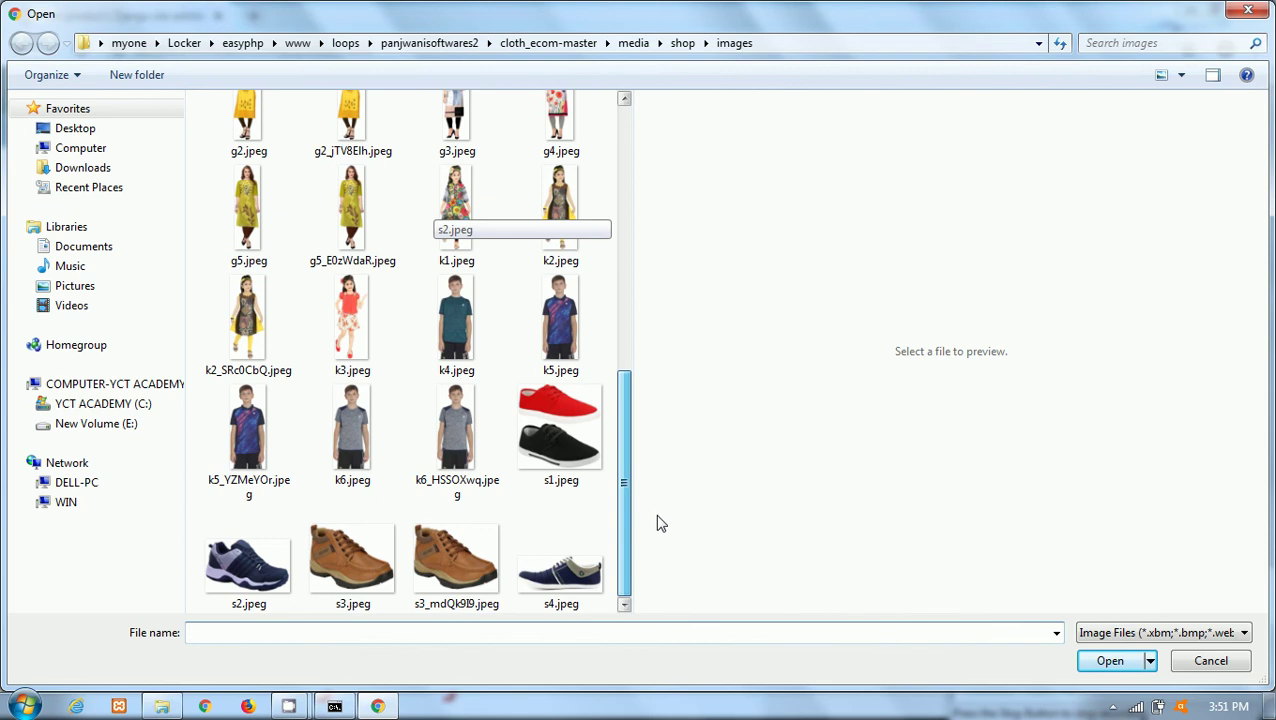
{"action": "left_click", "coordinate": [358, 326]}
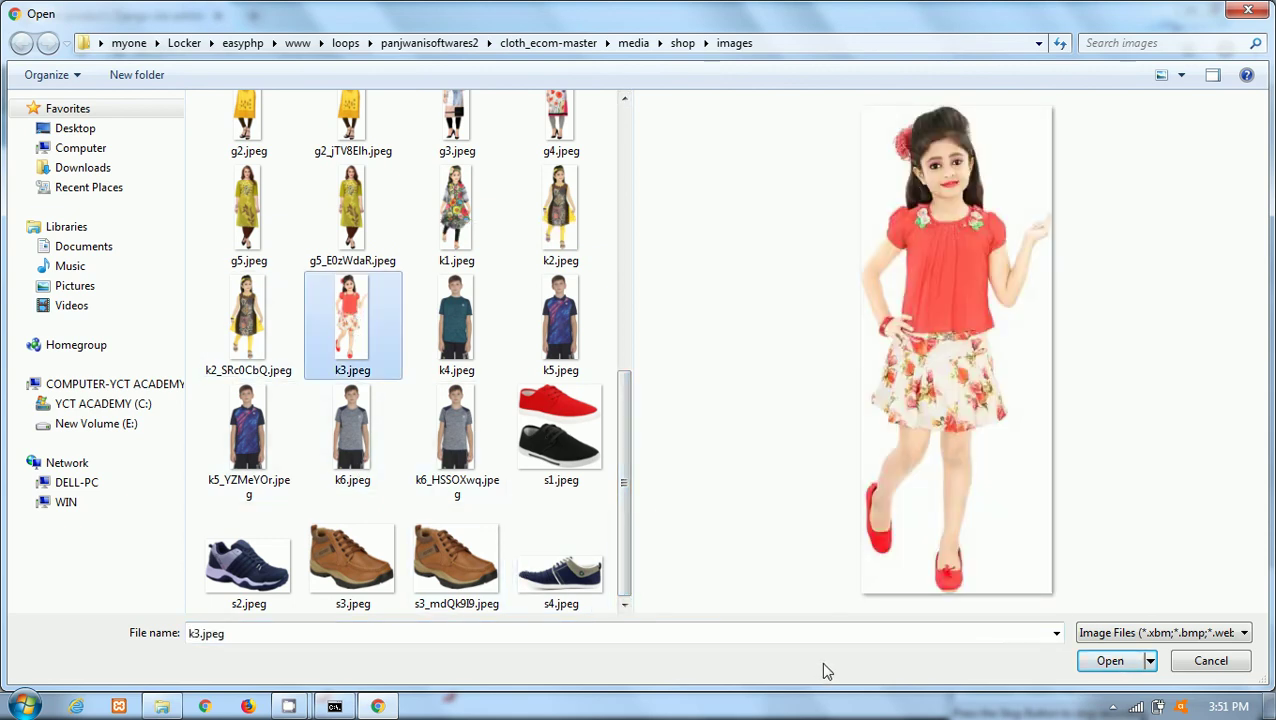
{"action": "left_click", "coordinate": [1111, 664]}
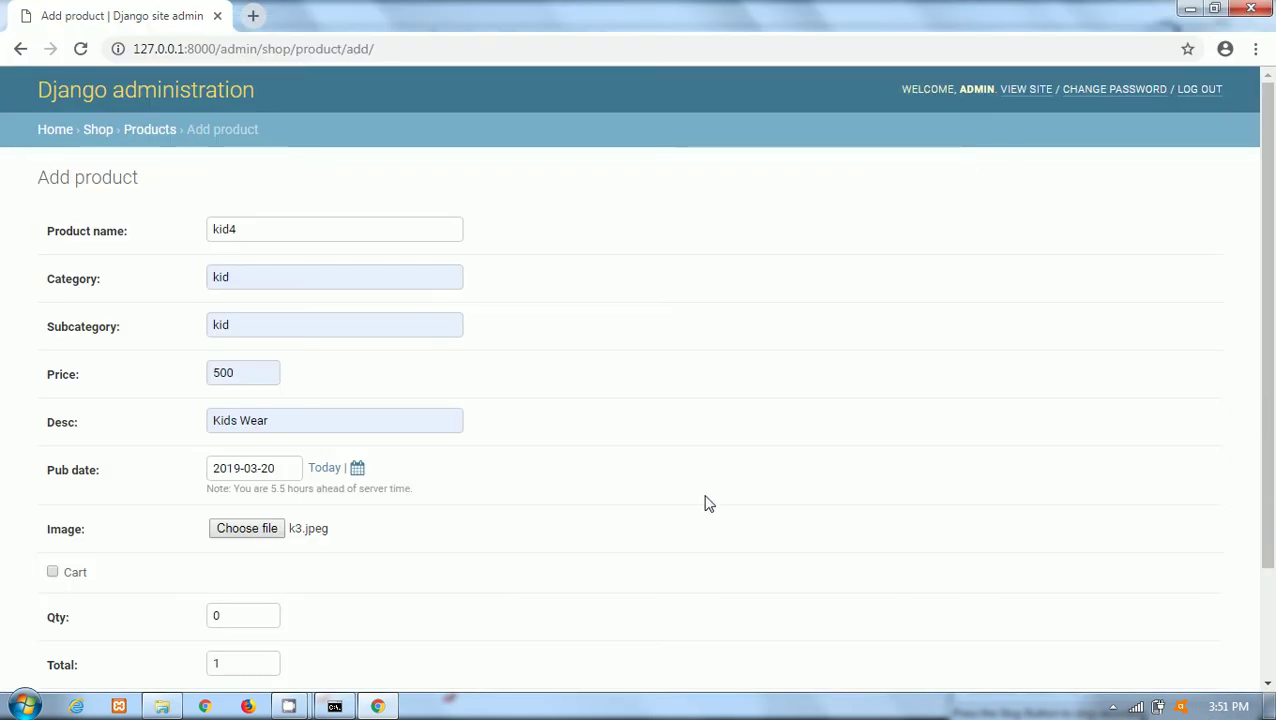
Set quantity to 5 and total to 10, then save the kid4 product.
{"action": "scroll", "coordinate": [1272, 456], "scroll_direction": "down", "scroll_amount": 2}
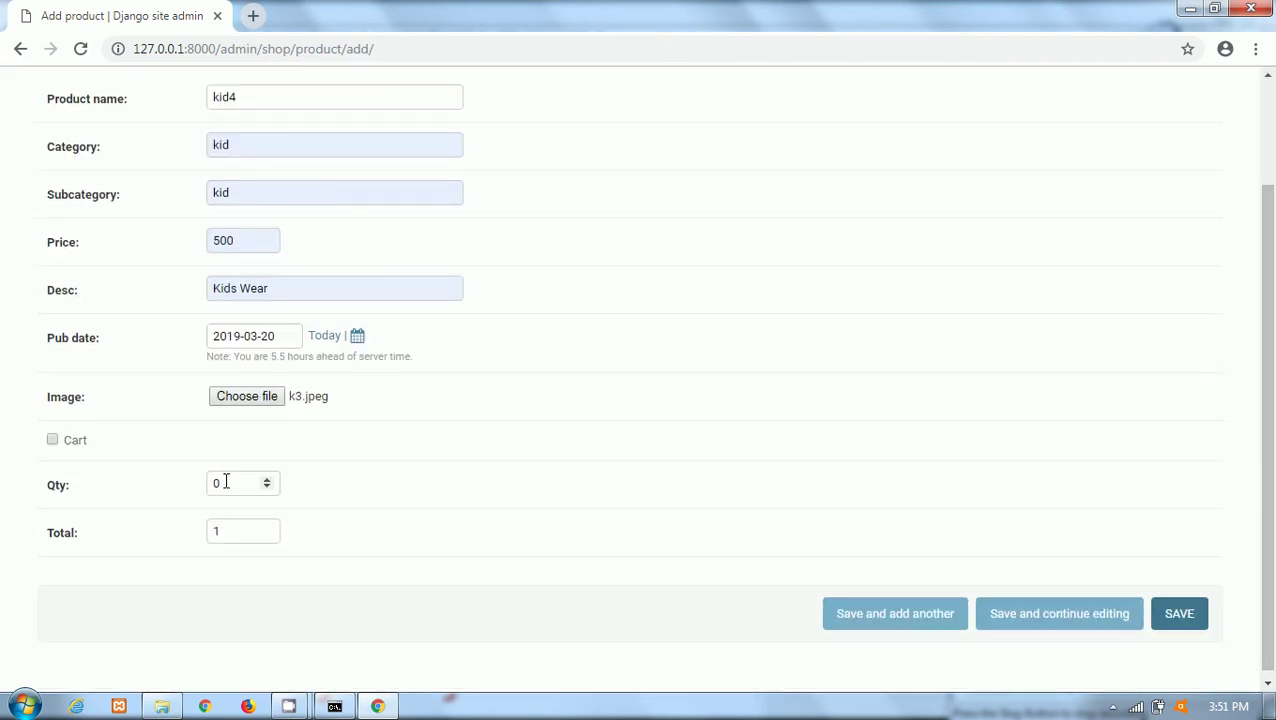
{"action": "left_click_drag", "start_coordinate": [226, 482], "coordinate": [213, 481]}
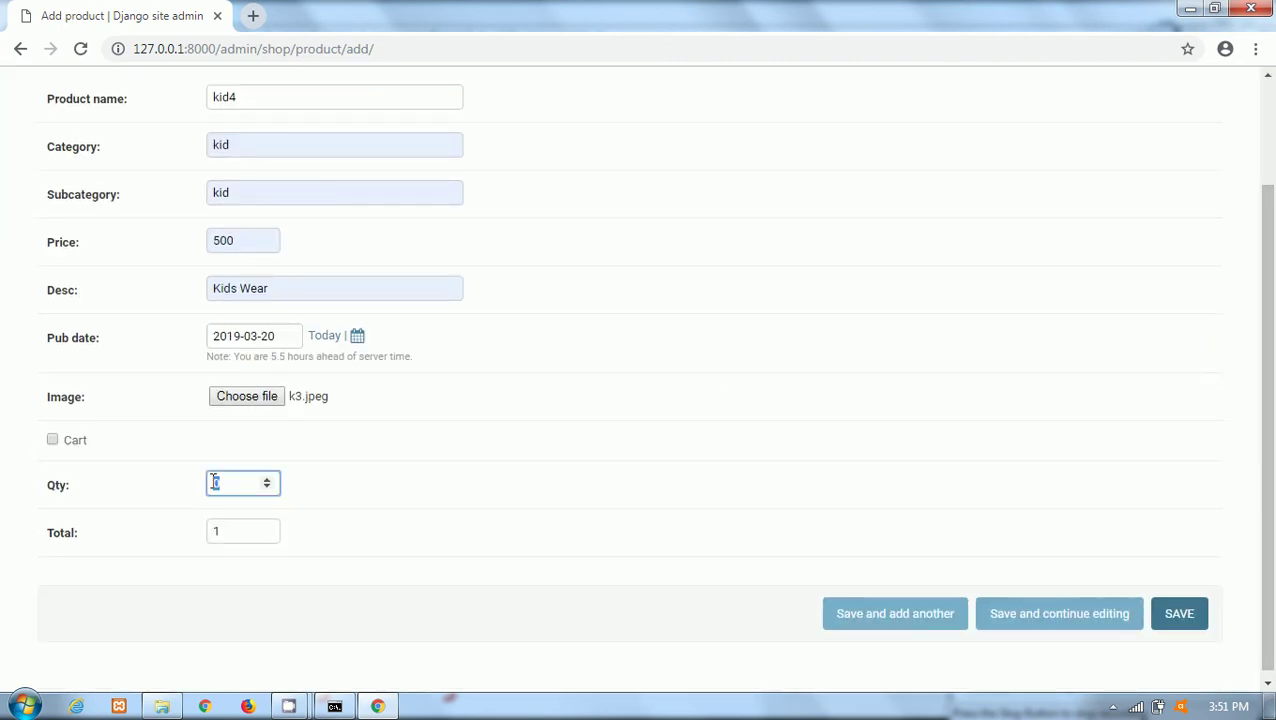
{"action": "left_click", "coordinate": [267, 479]}
{"action": "left_click", "coordinate": [267, 479]}
{"action": "left_click", "coordinate": [267, 479]}
{"action": "left_click_drag", "start_coordinate": [231, 530], "coordinate": [196, 535]}
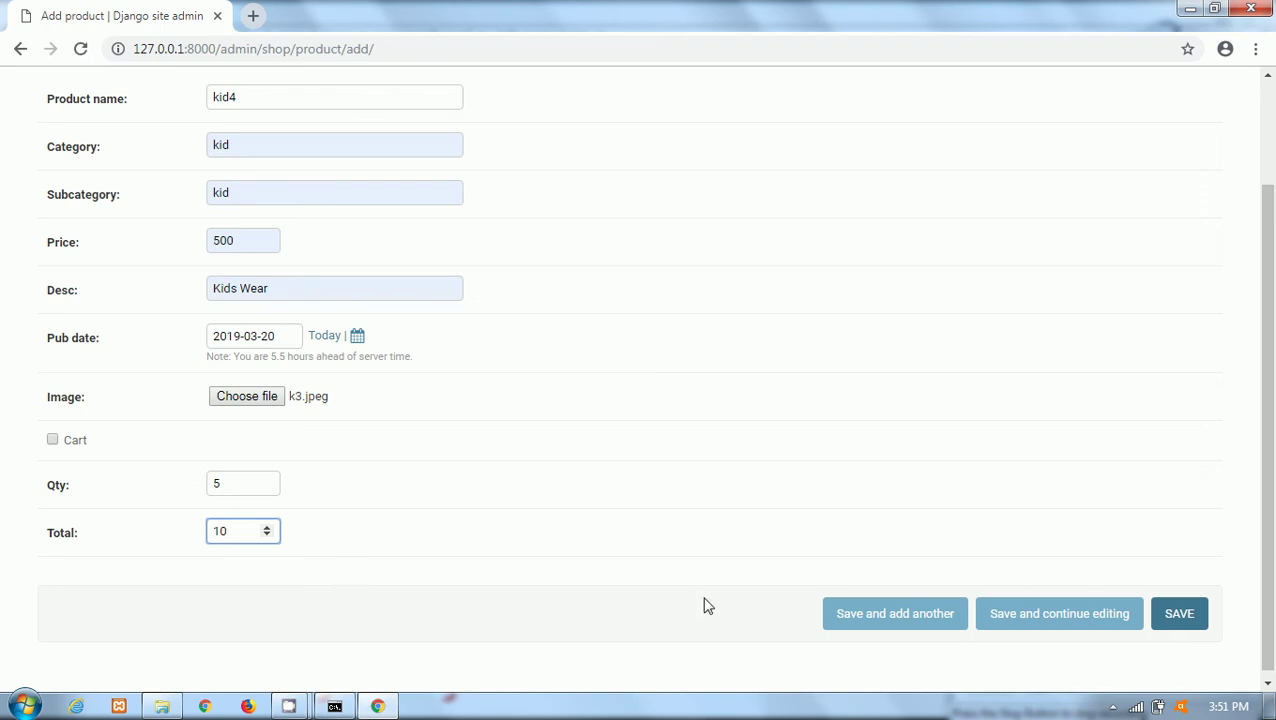
{"action": "left_click", "coordinate": [1197, 613]}
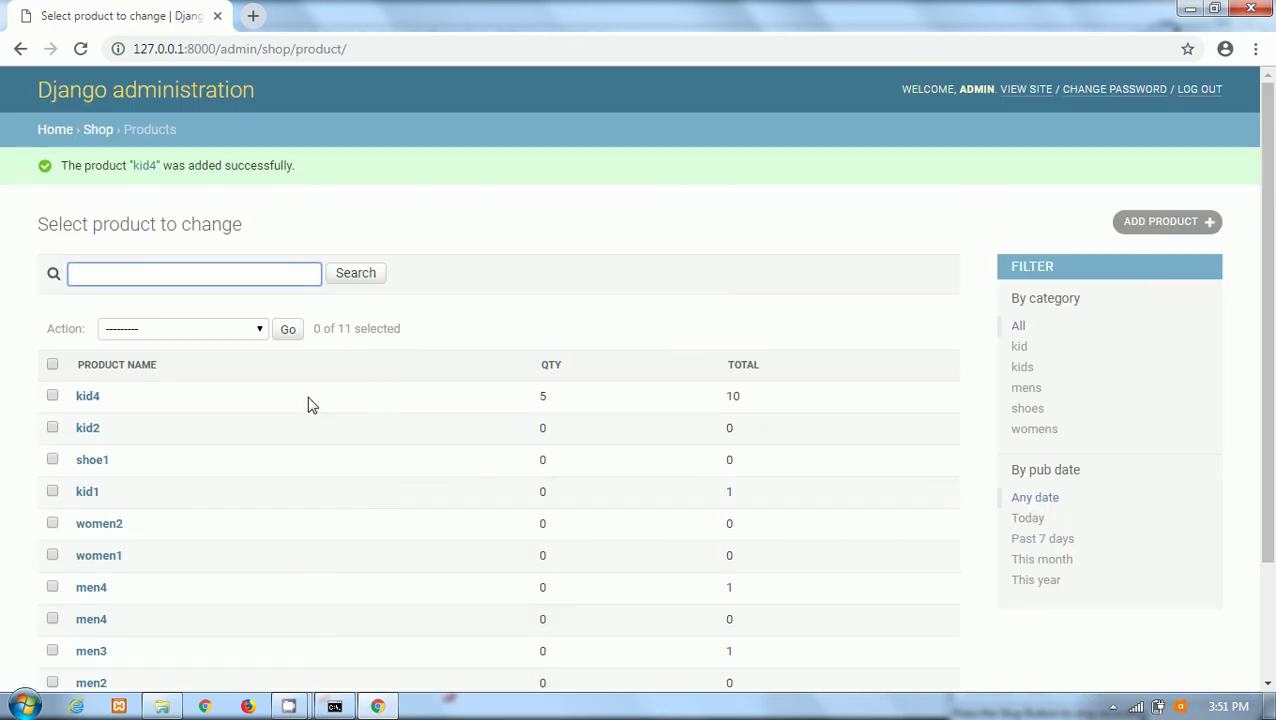
Open kid4 in the admin product list and change its price from 500 to 600.
{"action": "left_click_drag", "start_coordinate": [108, 165], "coordinate": [373, 165]}
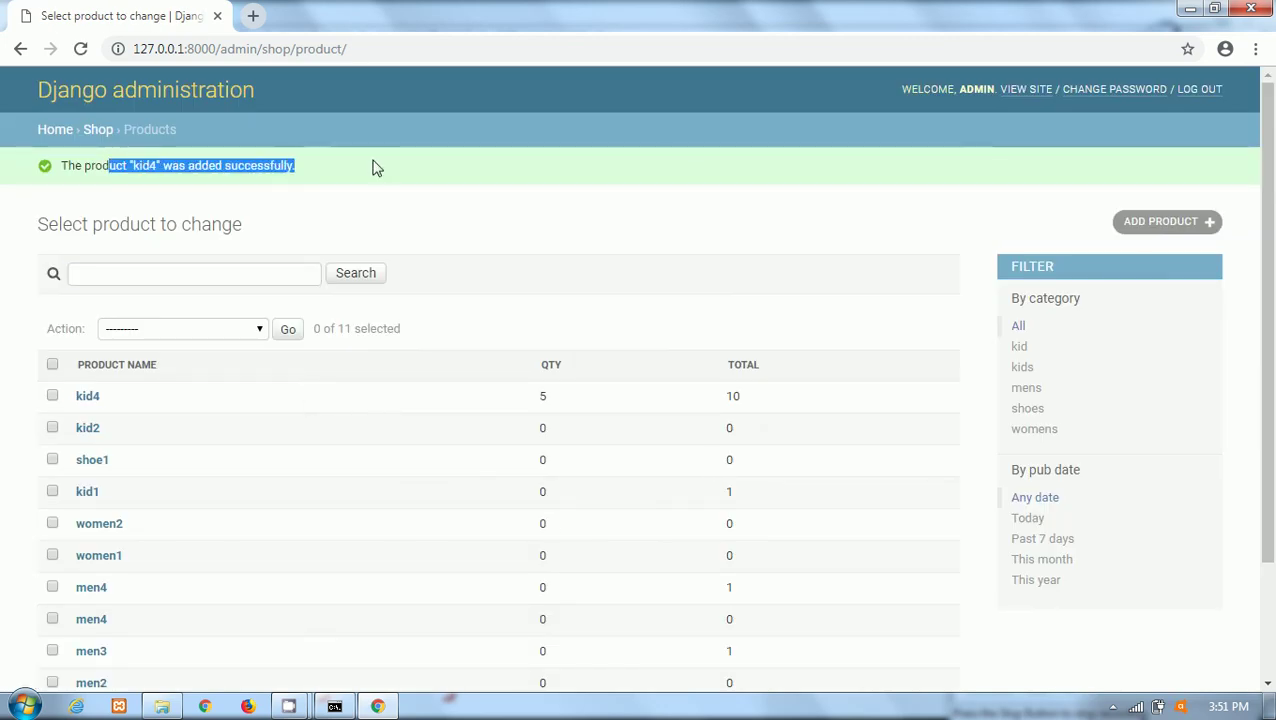
{"action": "left_click", "coordinate": [230, 210]}
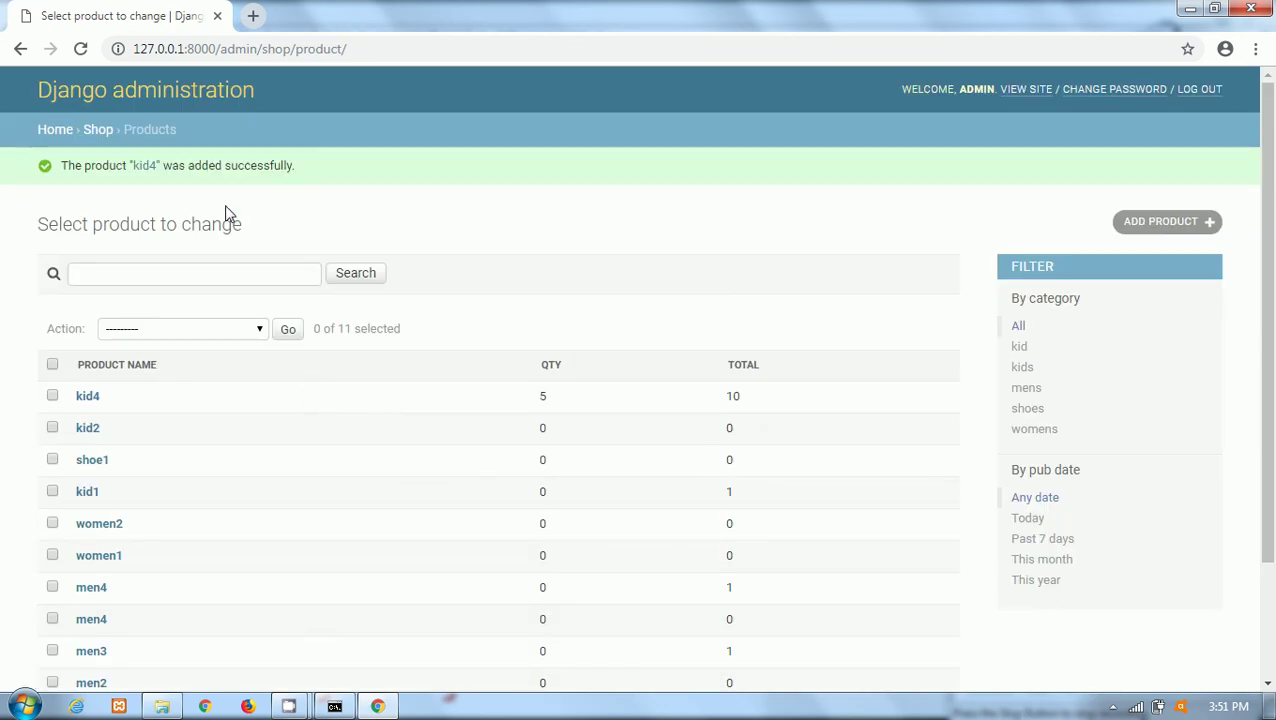
{"action": "left_click", "coordinate": [88, 397]}
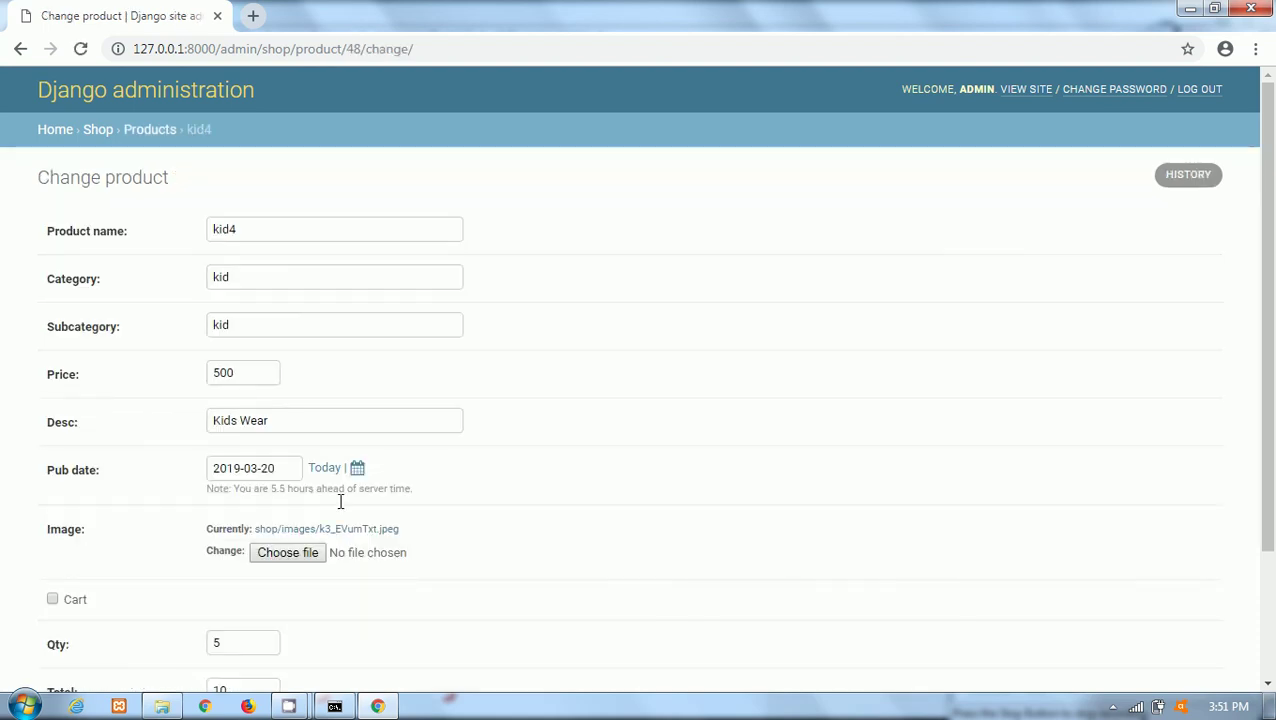
{"action": "left_click", "coordinate": [215, 372]}
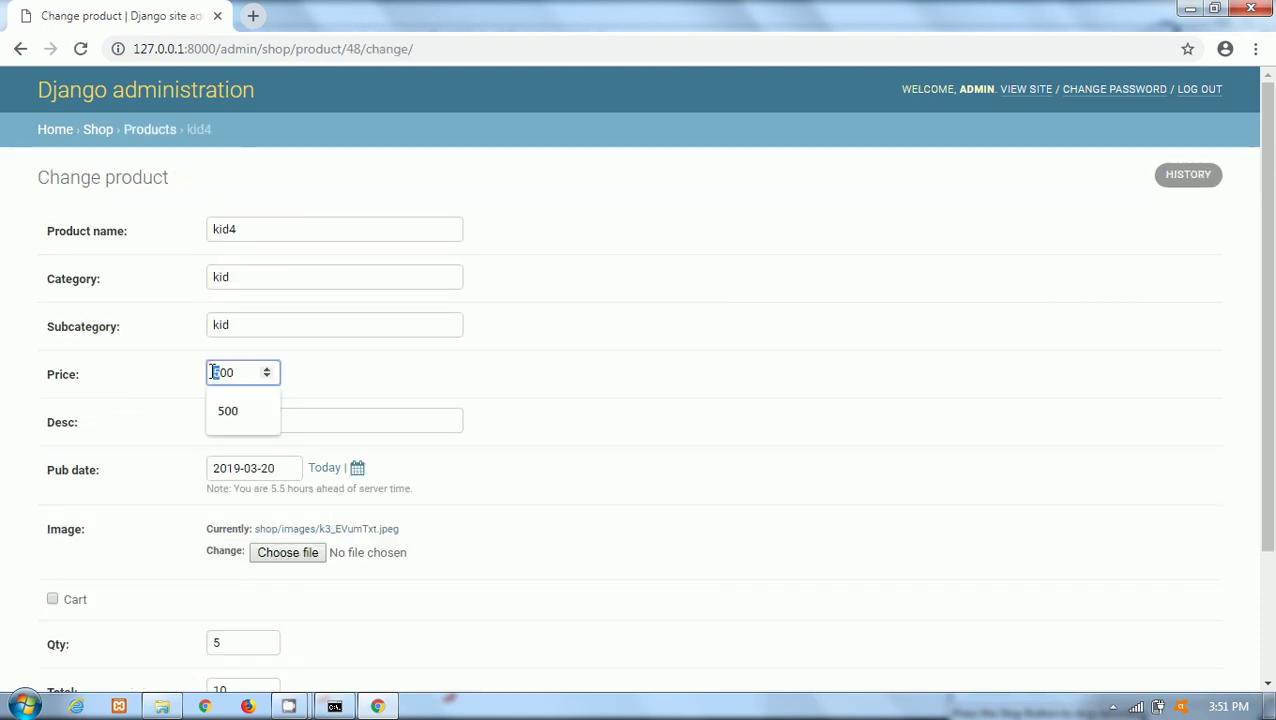
{"action": "key", "text": "Delete"}
{"action": "type", "text": "6"}
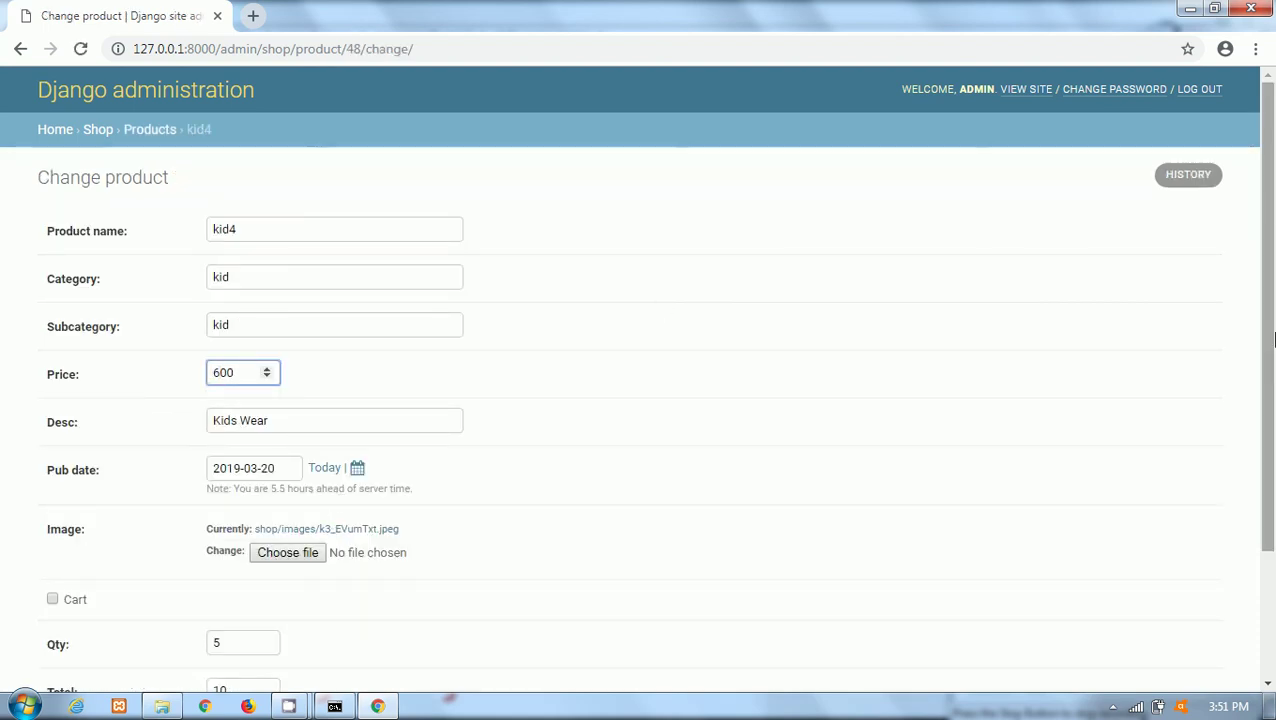
Save kid4, reopen it to confirm the 600 price, then return to the Shop admin section.
{"action": "scroll", "coordinate": [1125, 533], "scroll_direction": "down", "scroll_amount": 2}
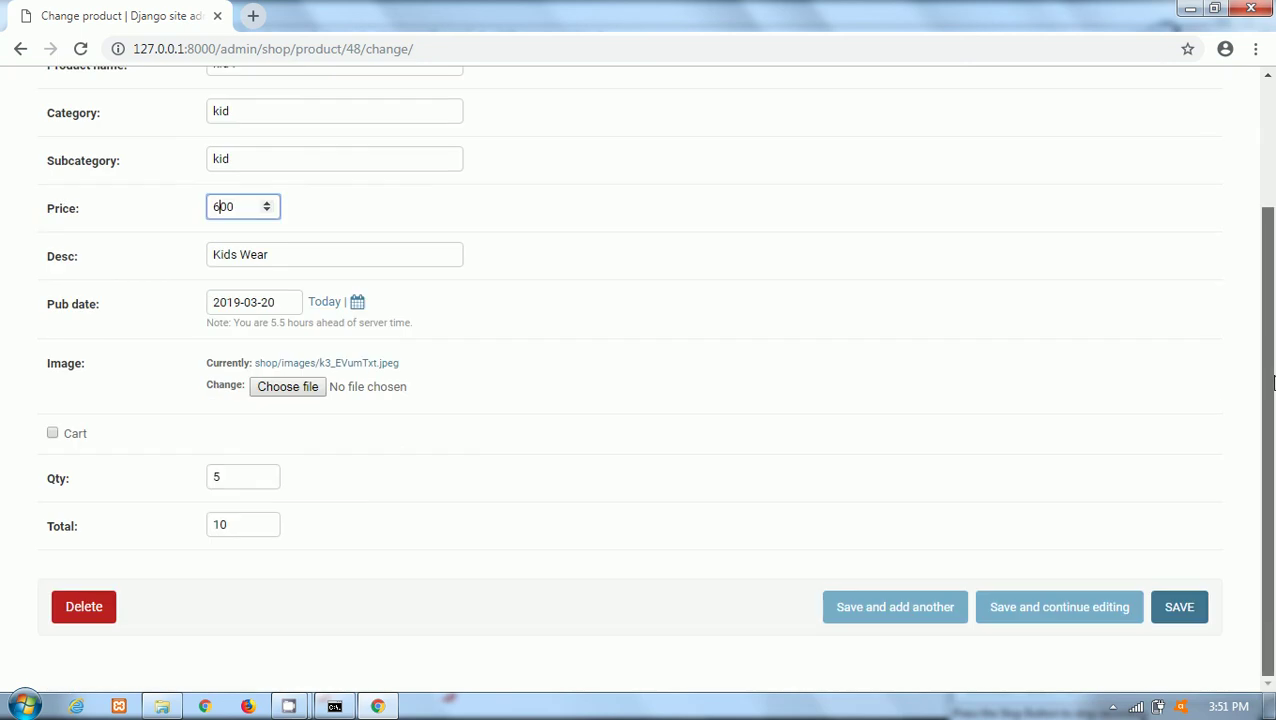
{"action": "left_click", "coordinate": [1179, 610]}
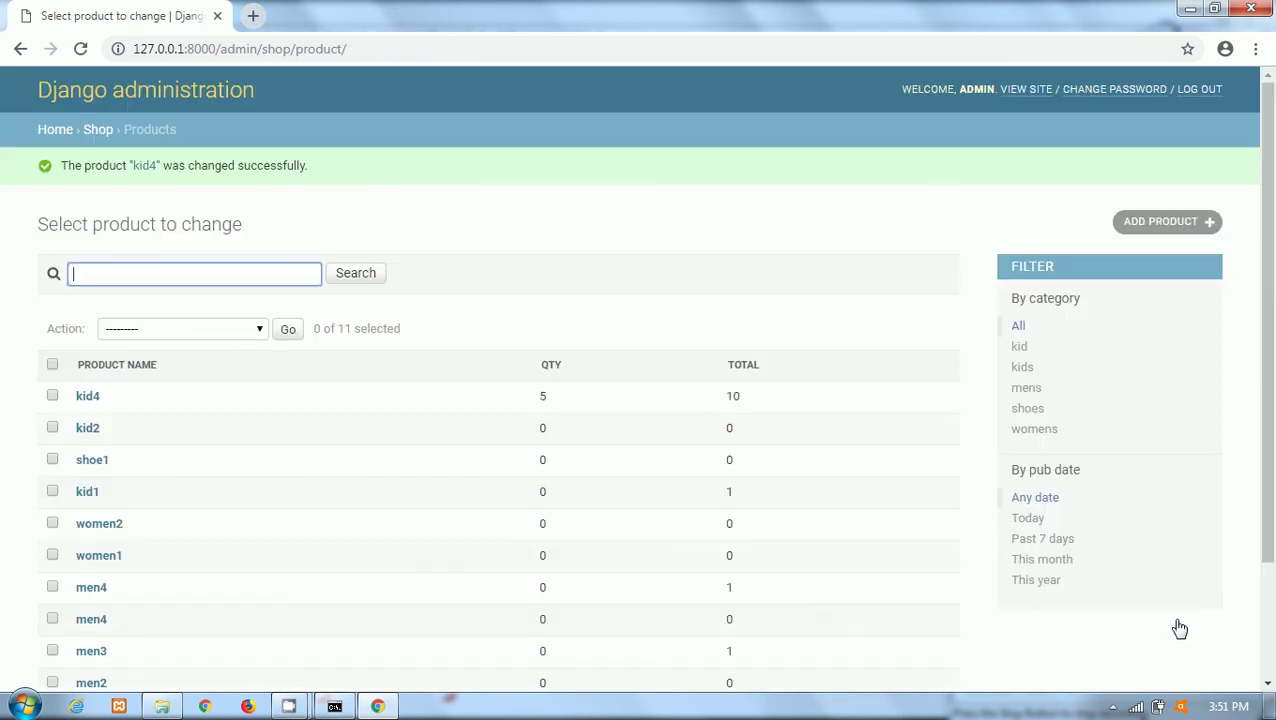
{"action": "left_click", "coordinate": [87, 397]}
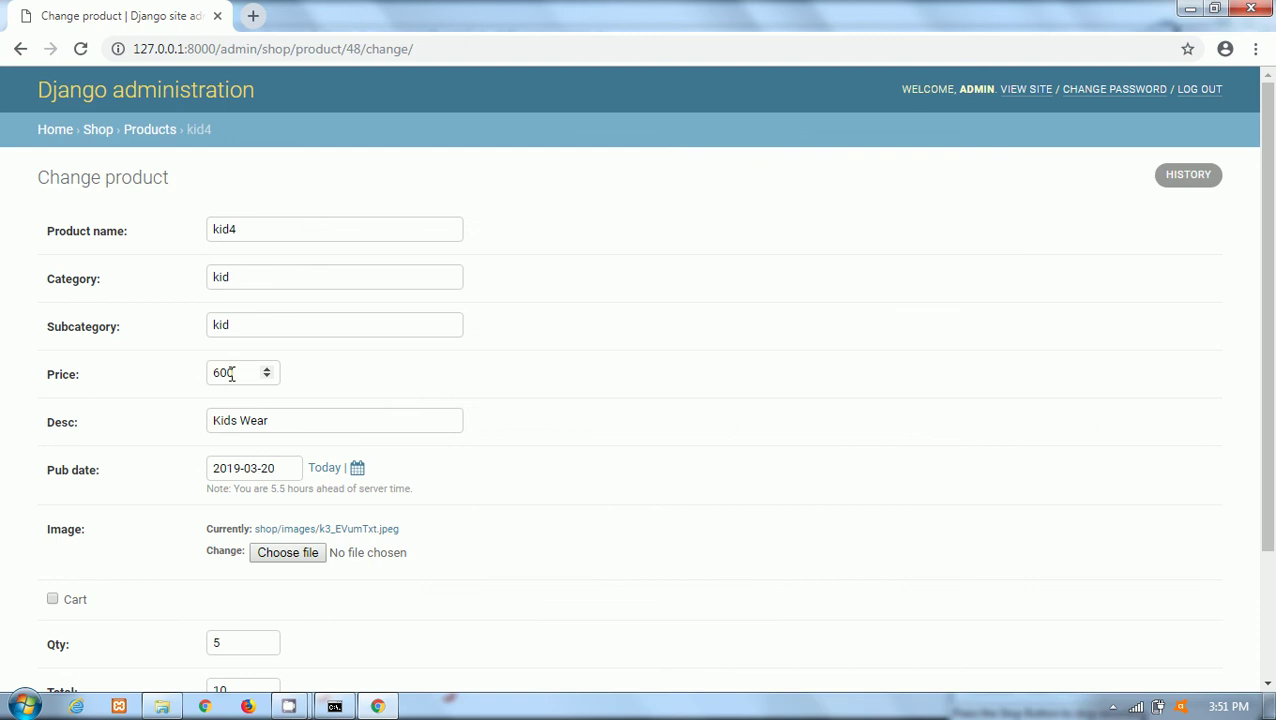
{"action": "left_click", "coordinate": [97, 131]}
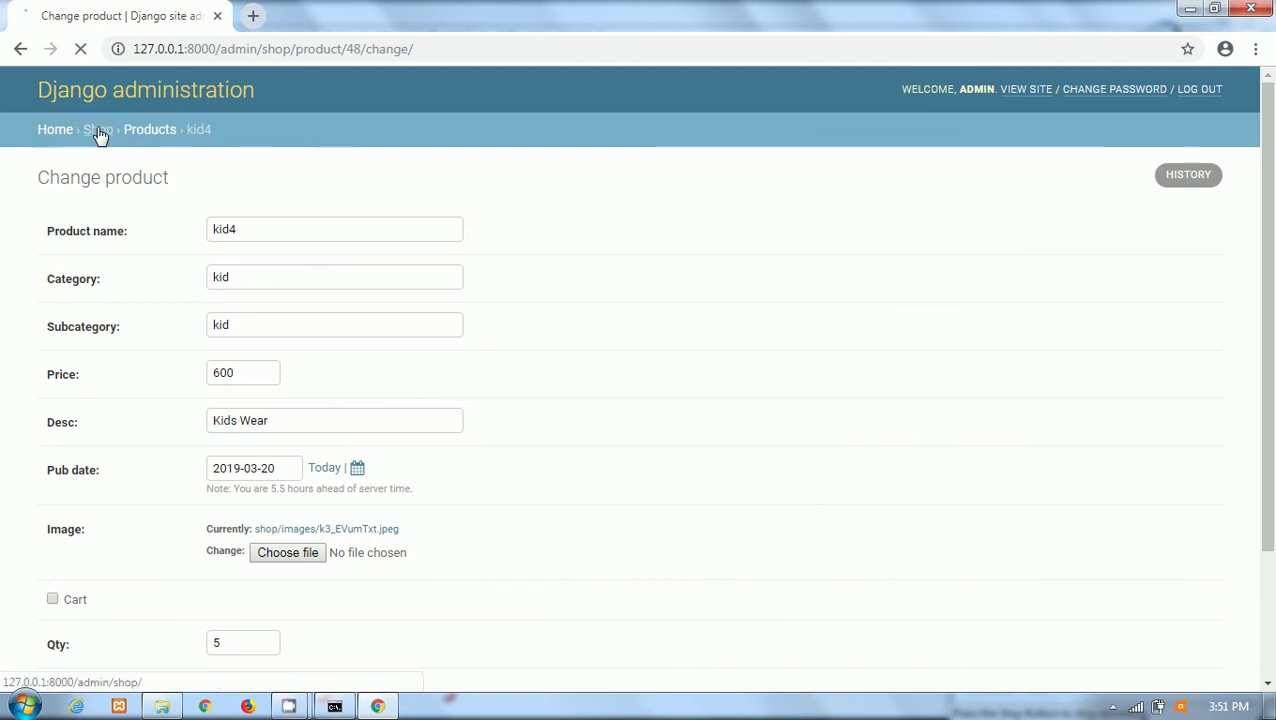
Log out of the admin site and load the storefront at 127.0.0.1:8000/shop.
{"action": "left_click", "coordinate": [1126, 92]}
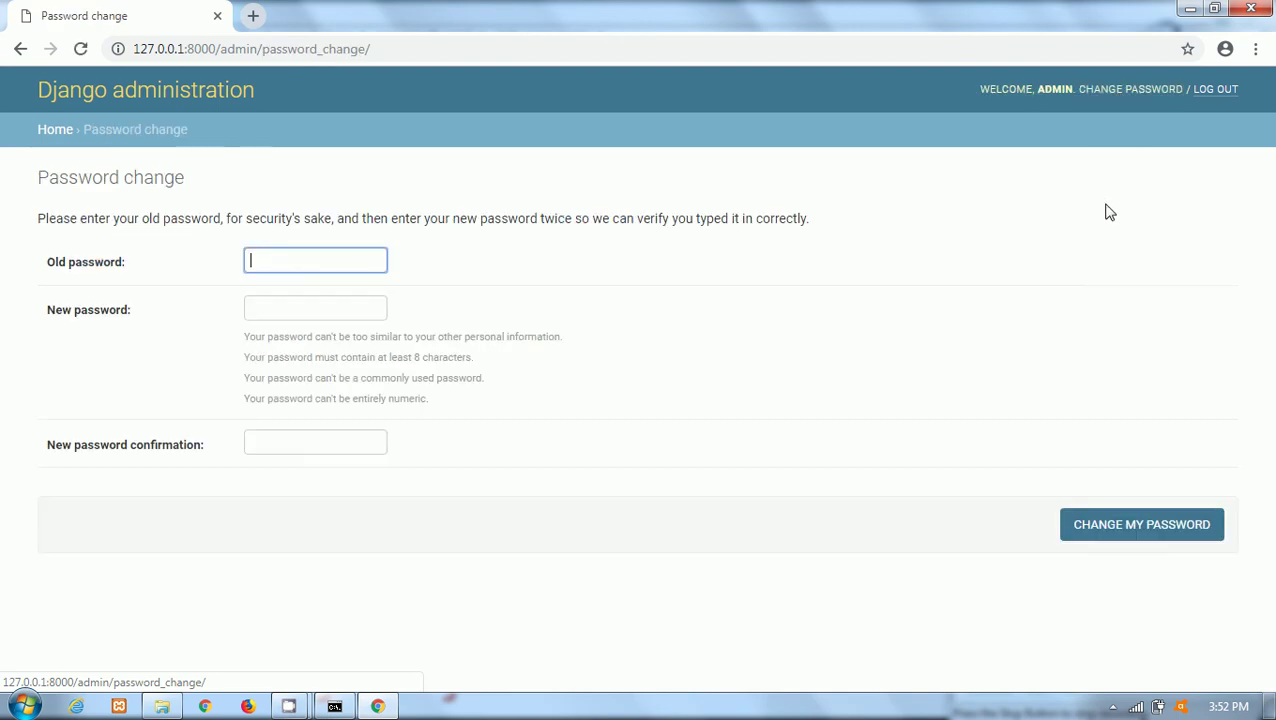
{"action": "left_click", "coordinate": [1224, 92]}
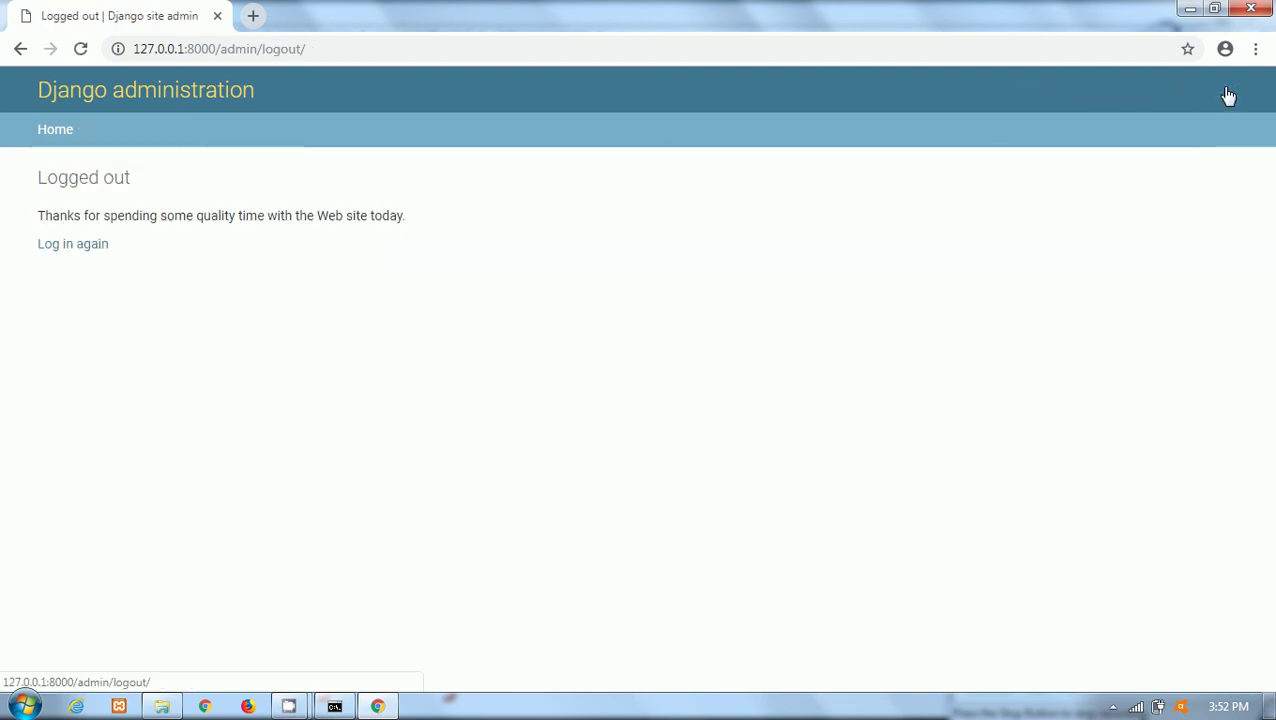
{"action": "left_click_drag", "start_coordinate": [330, 43], "coordinate": [220, 43]}
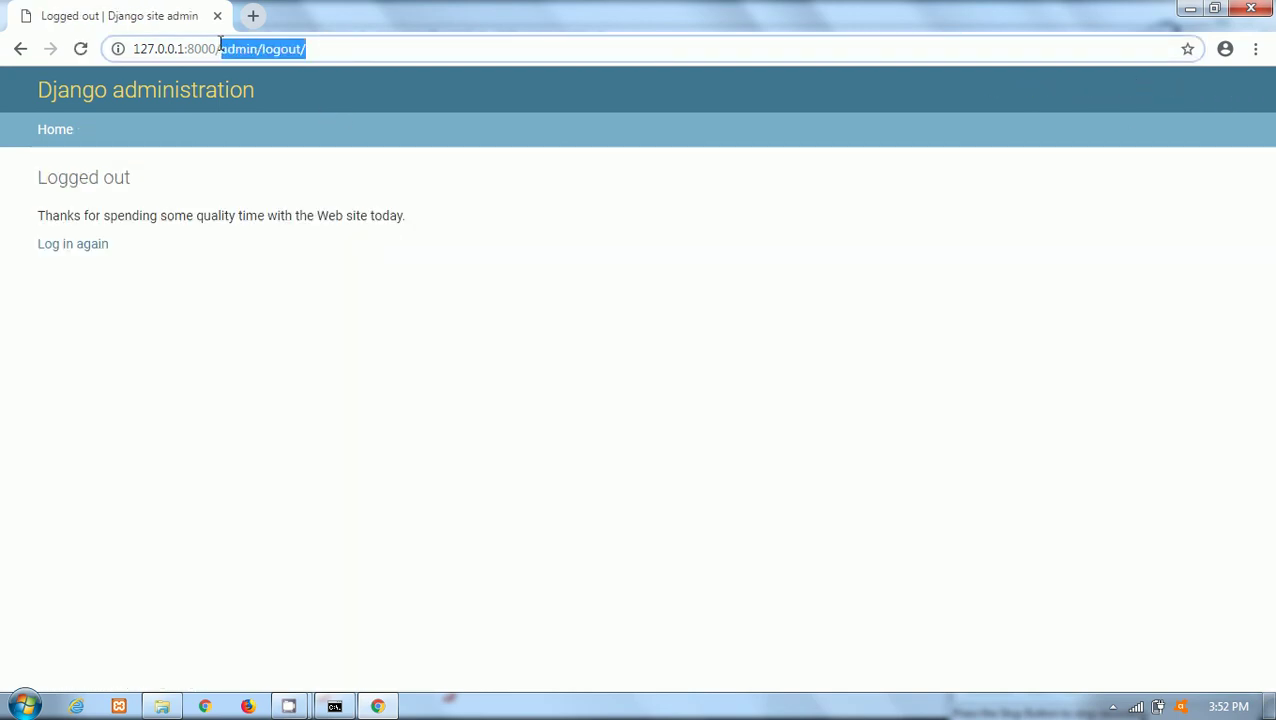
{"action": "type", "text": "shop"}
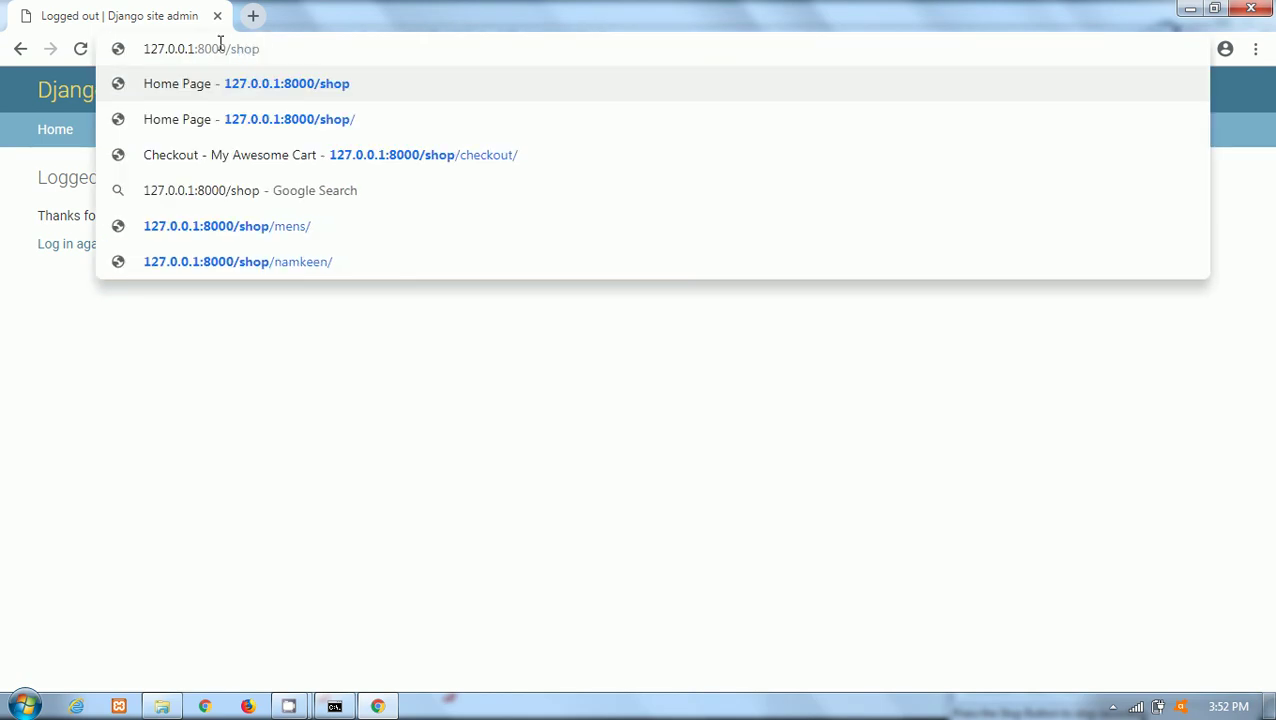
{"action": "key", "text": "Return"}
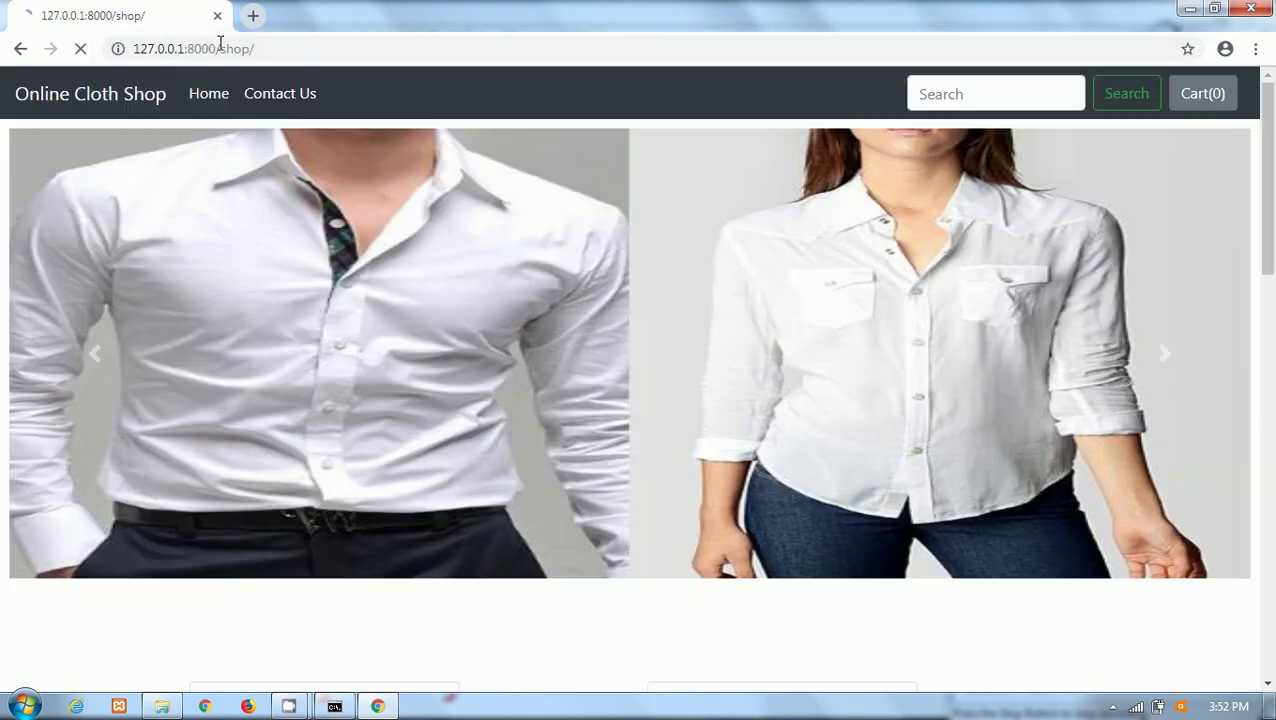
View the Kids category listing kid1 and kid2, then return to the /shop home page.
{"action": "left_click_drag", "start_coordinate": [1273, 143], "coordinate": [1273, 540]}
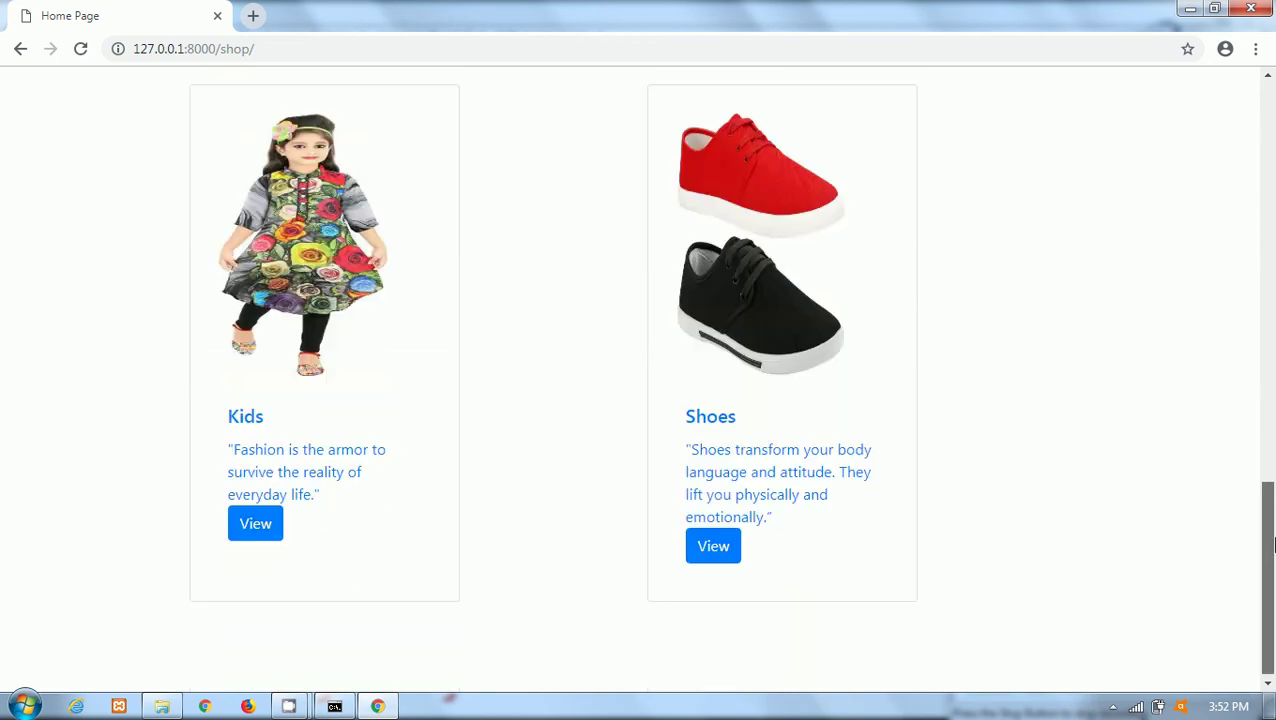
{"action": "left_click", "coordinate": [246, 417]}
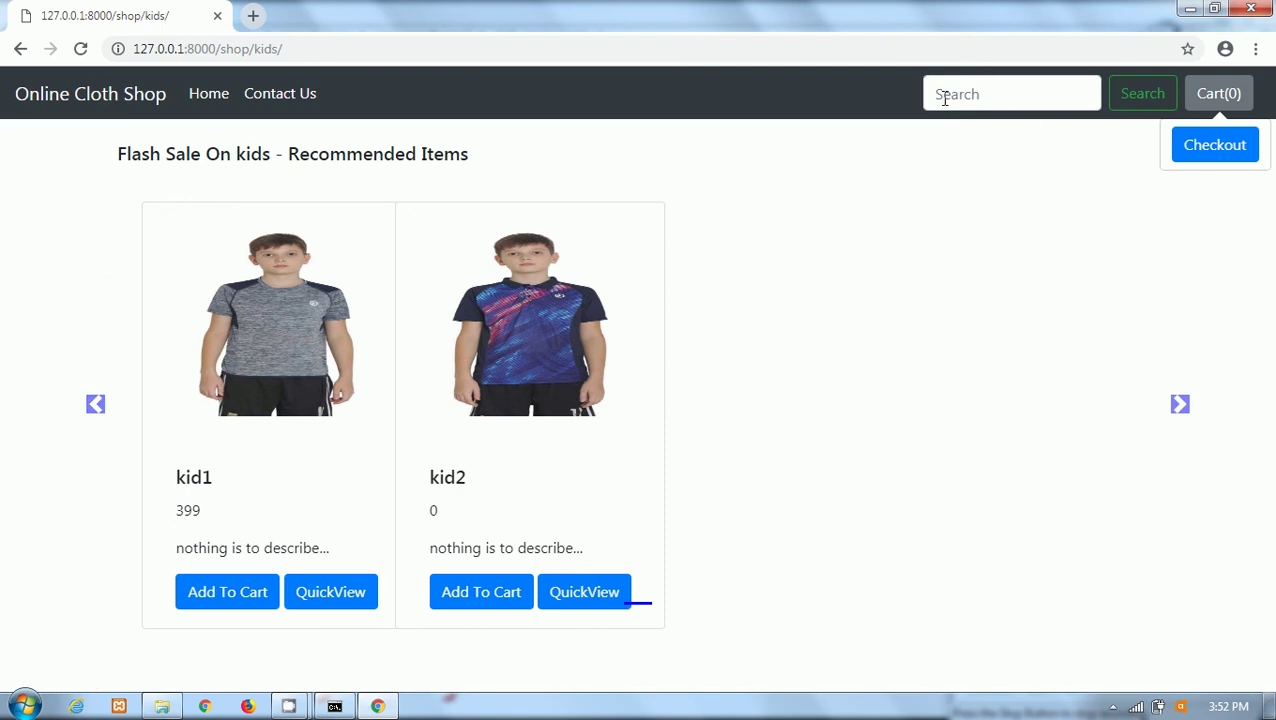
{"action": "left_click_drag", "start_coordinate": [285, 49], "coordinate": [258, 49]}
{"action": "key", "text": "BackSpace"}
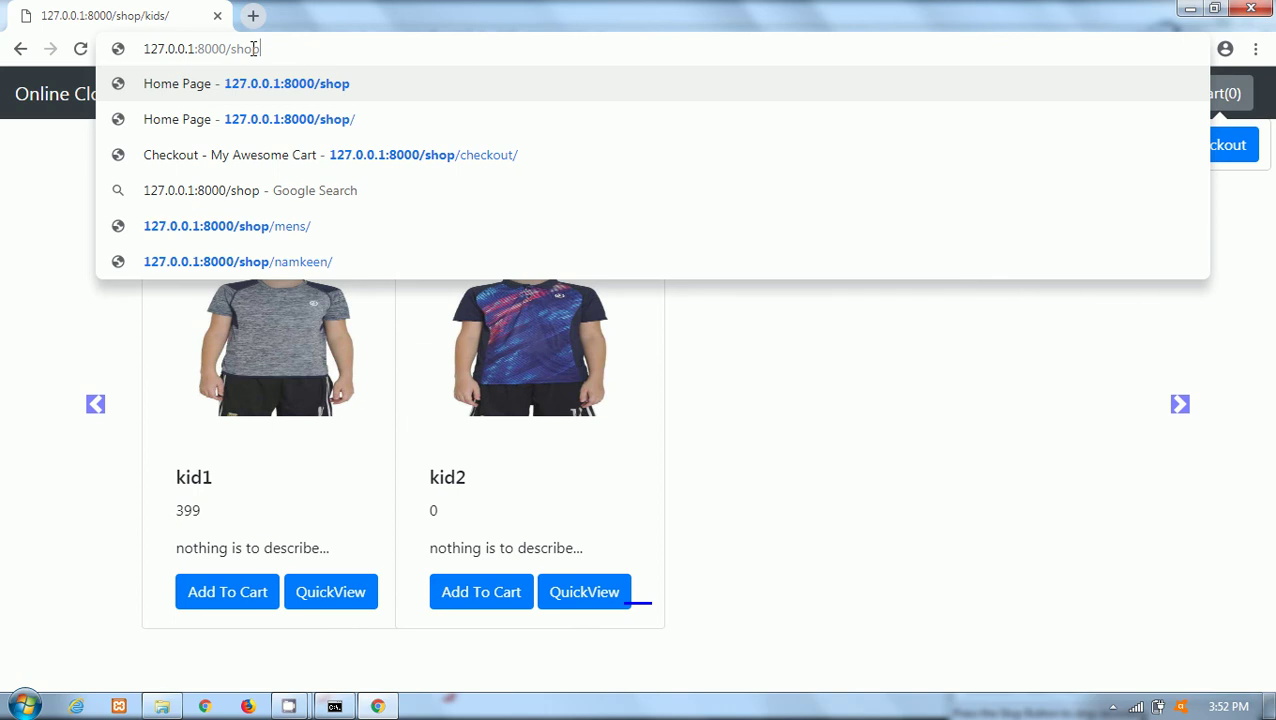
{"action": "key", "text": "Return"}
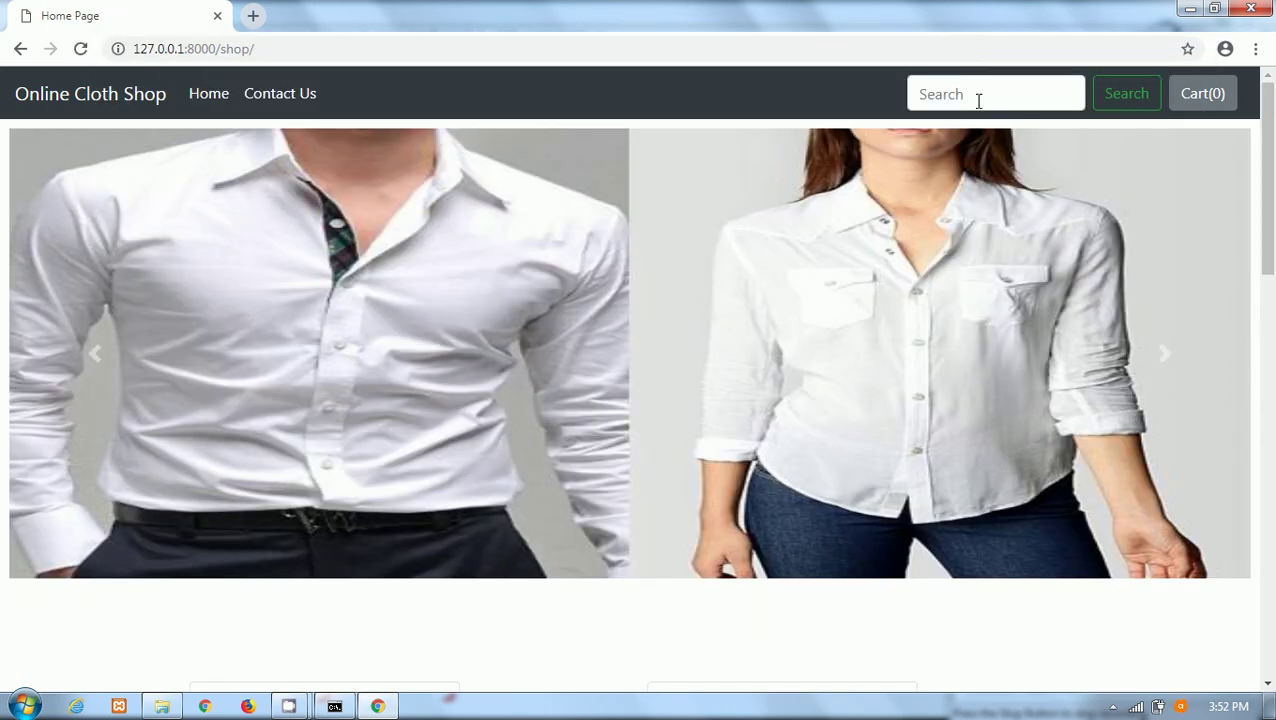
Search the shop for 'kid4' and add it to the cart.
{"action": "left_click", "coordinate": [979, 101]}
{"action": "type", "text": "kid"}
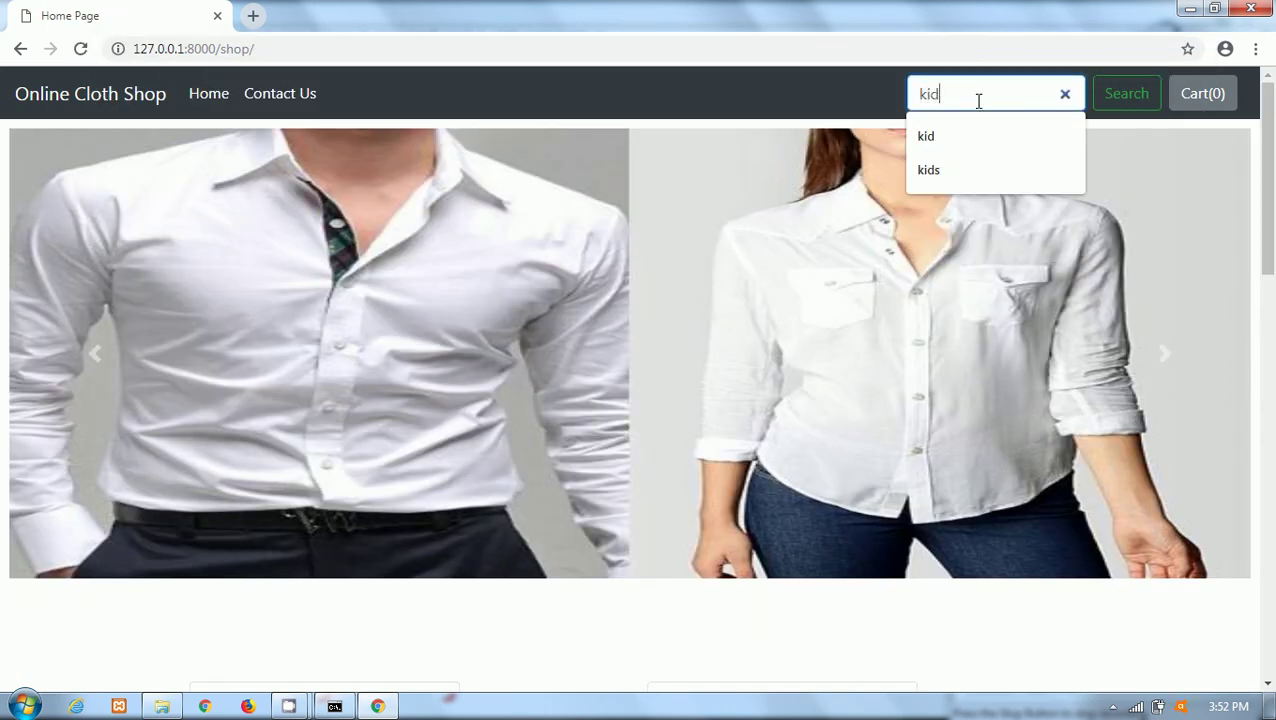
{"action": "type", "text": "4"}
{"action": "key", "text": "Return"}
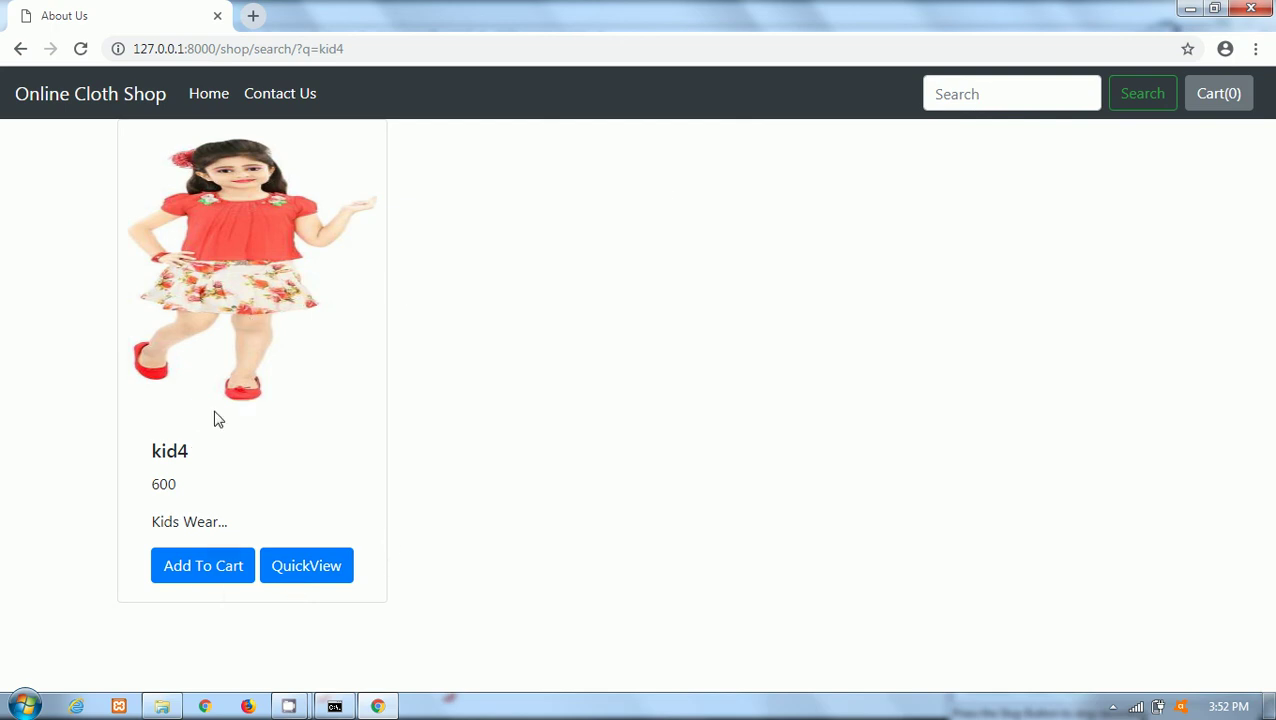
{"action": "left_click", "coordinate": [194, 580]}
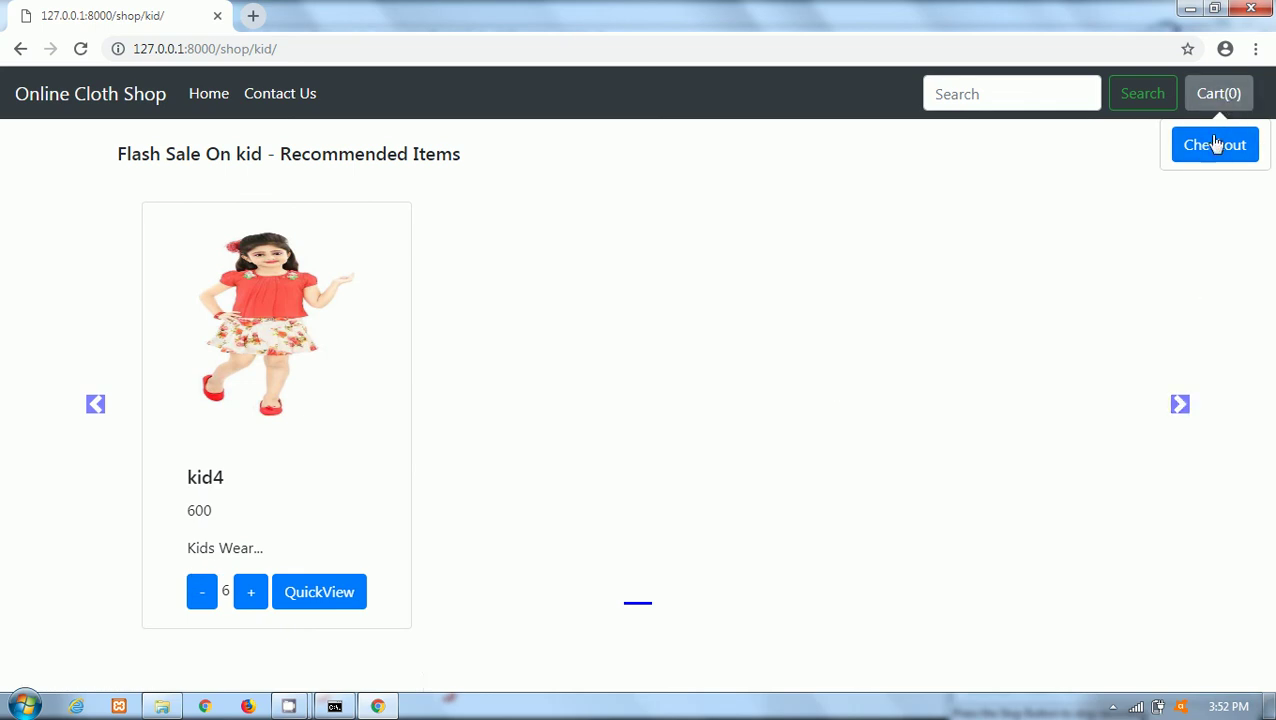
Proceed to checkout and review kid4: quantity 6 at price 600, total 3600.
{"action": "left_click", "coordinate": [1216, 143]}
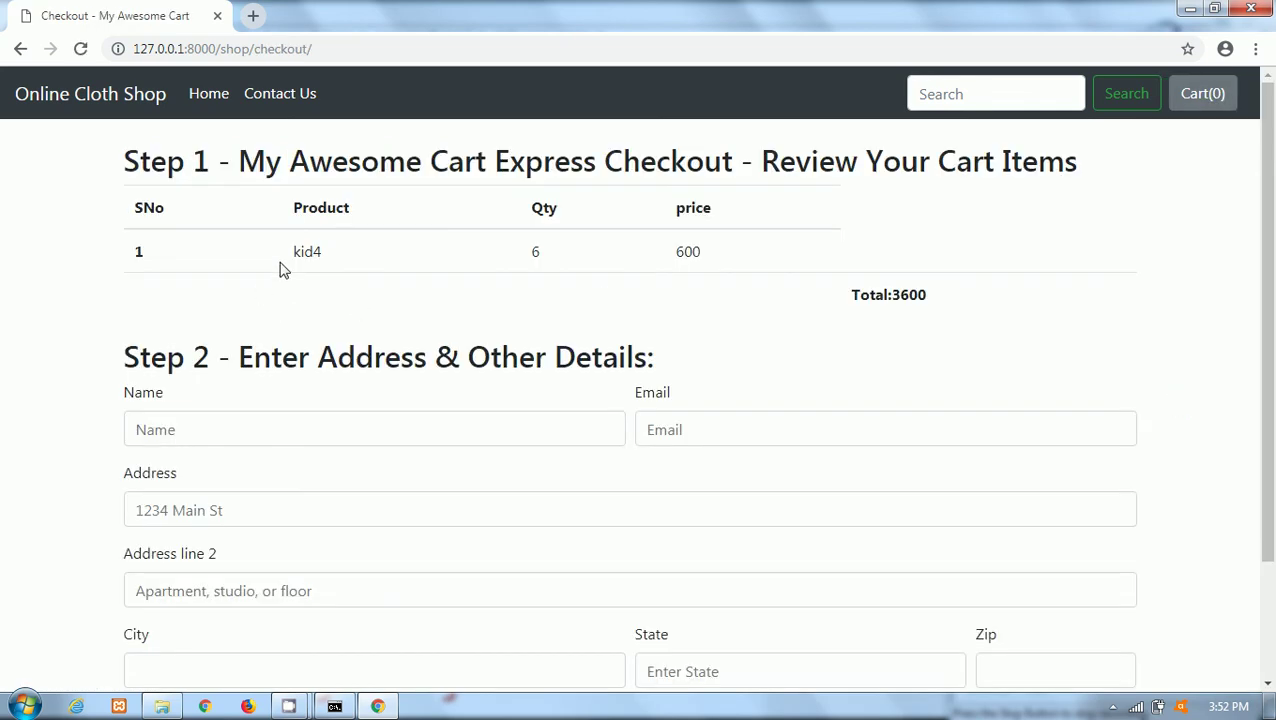
{"action": "left_click_drag", "start_coordinate": [282, 268], "coordinate": [612, 285]}
{"action": "left_click", "coordinate": [612, 285]}
{"action": "double_click", "coordinate": [681, 245]}
{"action": "left_click", "coordinate": [569, 311]}
Return to Home and scroll through the carousel and category cards with the cart at 0 items.
{"action": "left_click", "coordinate": [201, 96]}
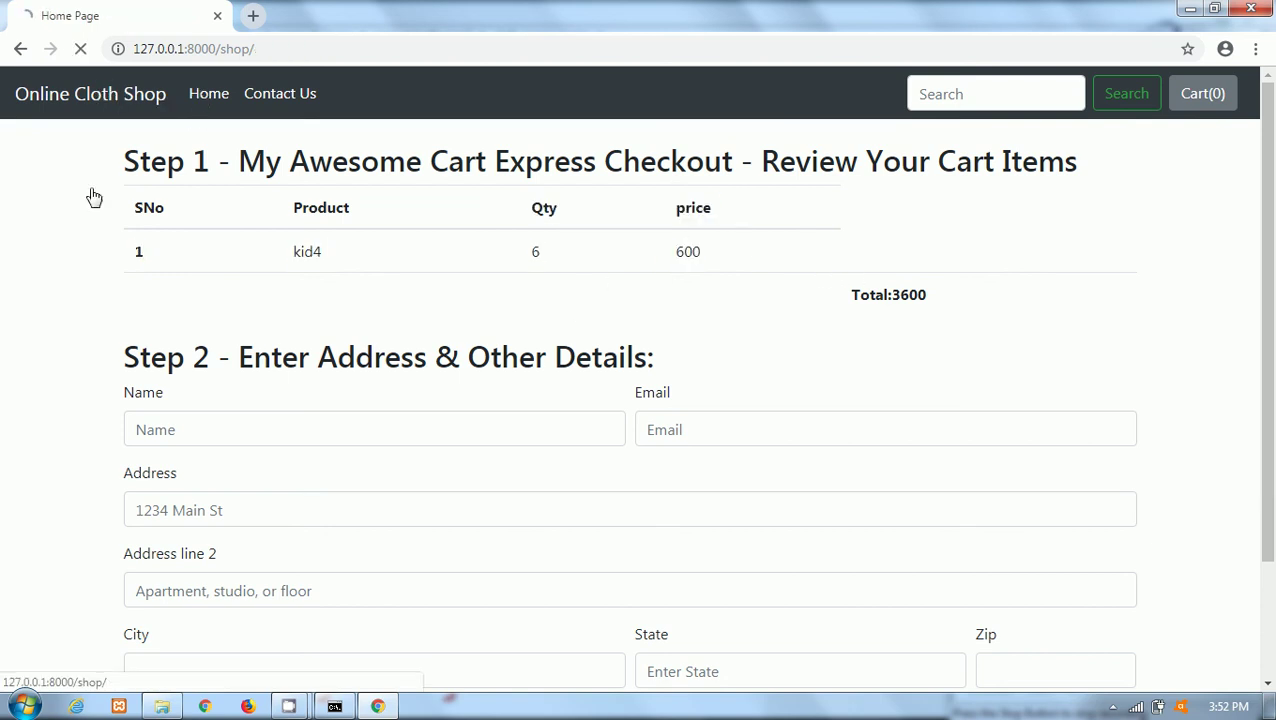
{"action": "mouse_move", "coordinate": [1268, 162]}
{"action": "left_mouse_down"}
{"action": "mouse_move", "coordinate": [1273, 554]}
{"action": "mouse_move", "coordinate": [1273, 150]}
{"action": "left_mouse_up"}
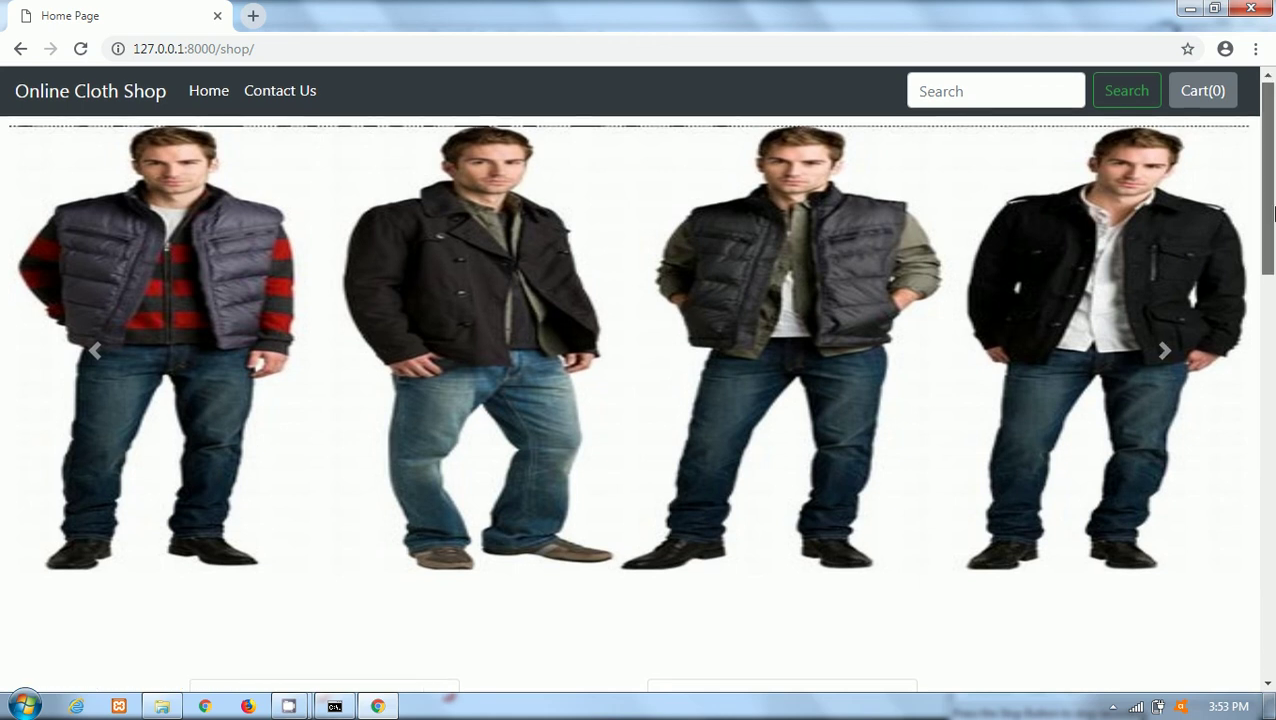
{"action": "mouse_move", "coordinate": [1268, 248]}
{"action": "left_mouse_down"}
{"action": "mouse_move", "coordinate": [1272, 678]}
{"action": "mouse_move", "coordinate": [1272, 225]}
{"action": "left_mouse_up"}
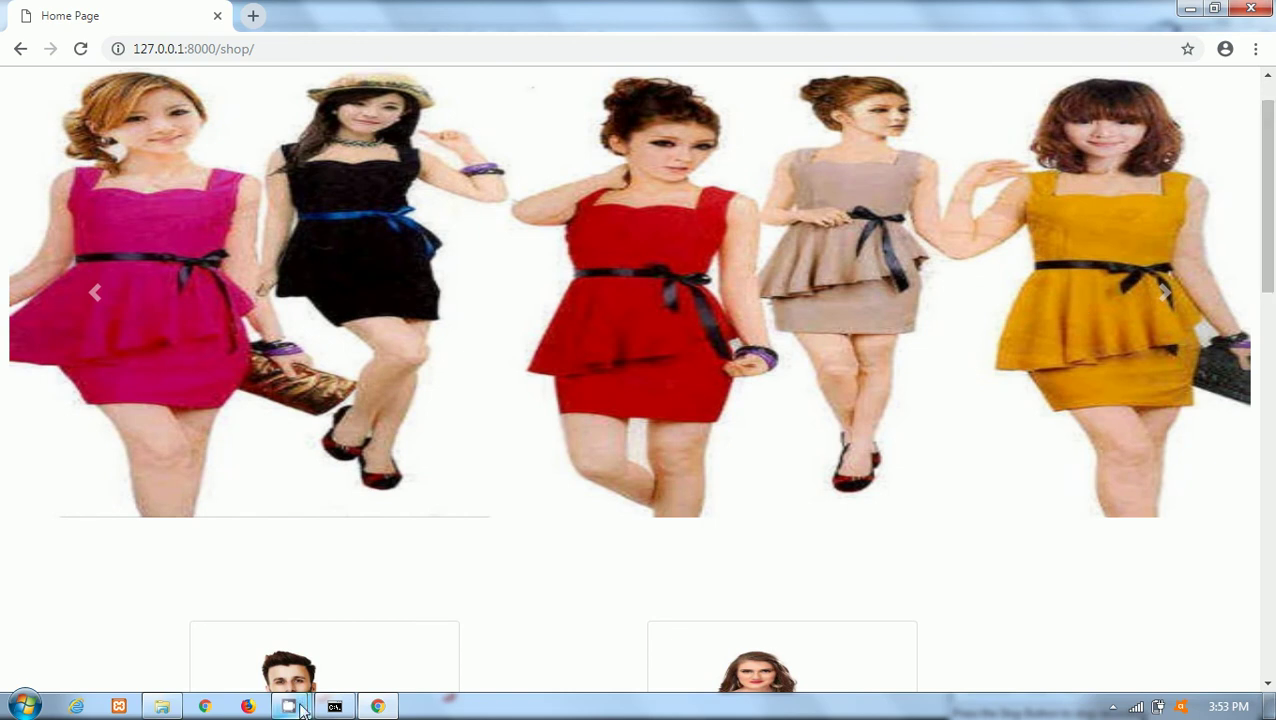
{"action": "mouse_move", "coordinate": [288, 704]}
{"action": "left_click", "coordinate": [208, 631]}
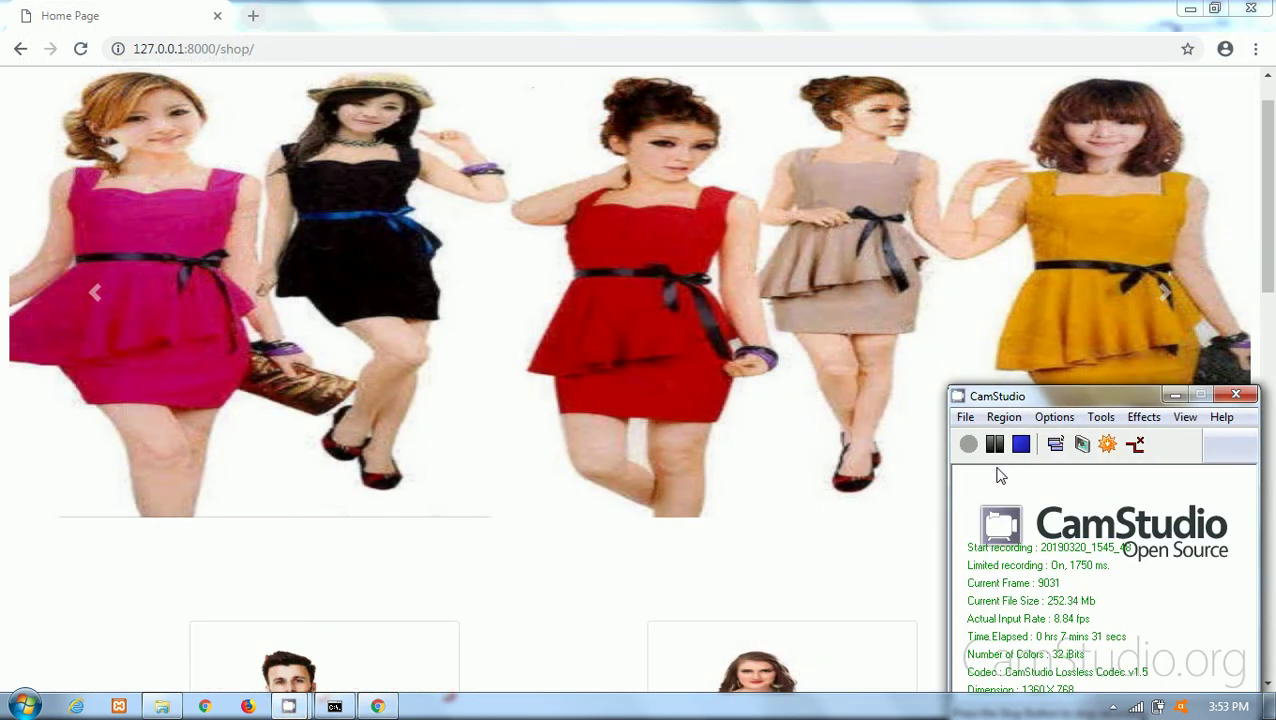